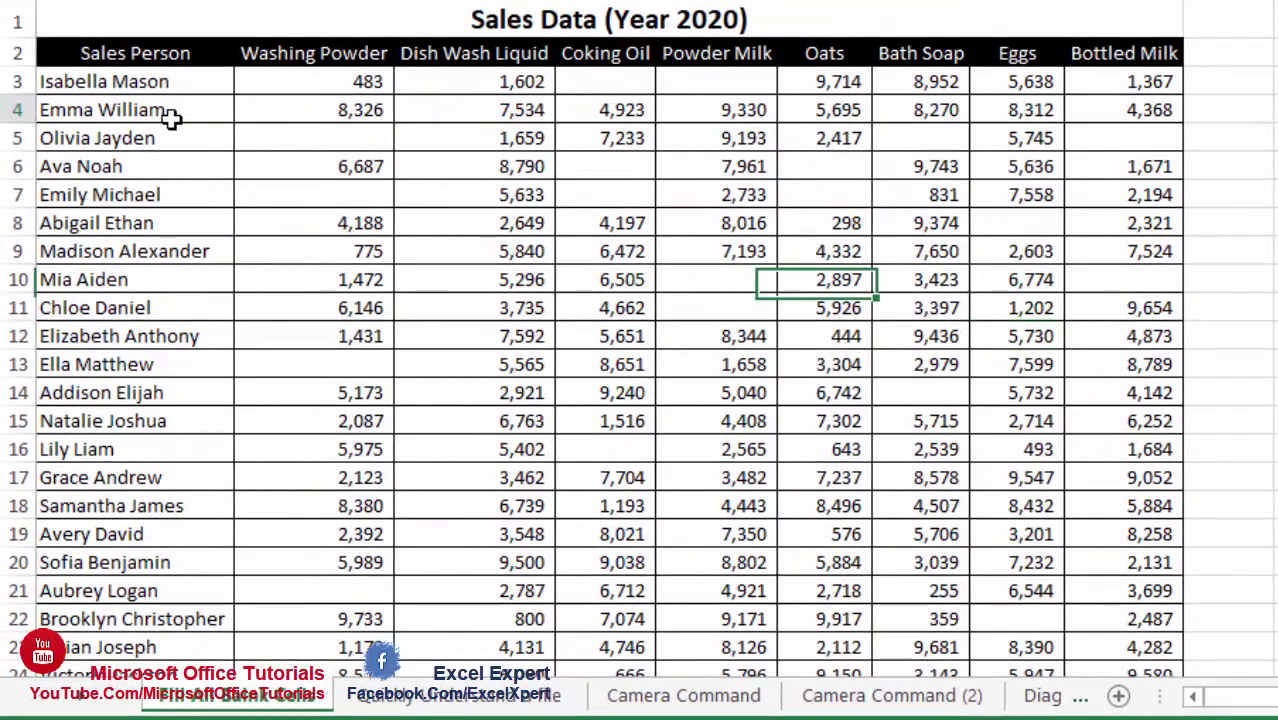
Step: Examine the sales person list, the product headers and the blank cells scattered through the 2020 sales table
left_click_drag(172, 118, 190, 628)
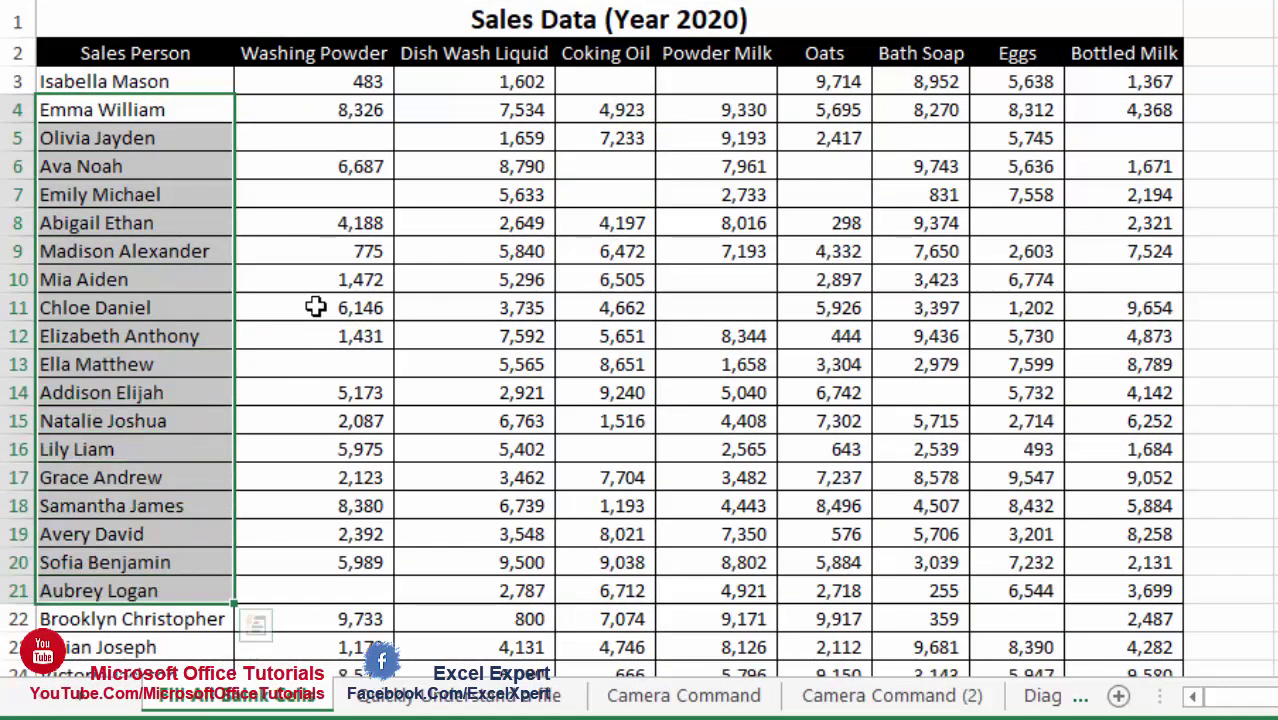
left_click_drag(288, 53, 1130, 53)
left_click(1074, 140)
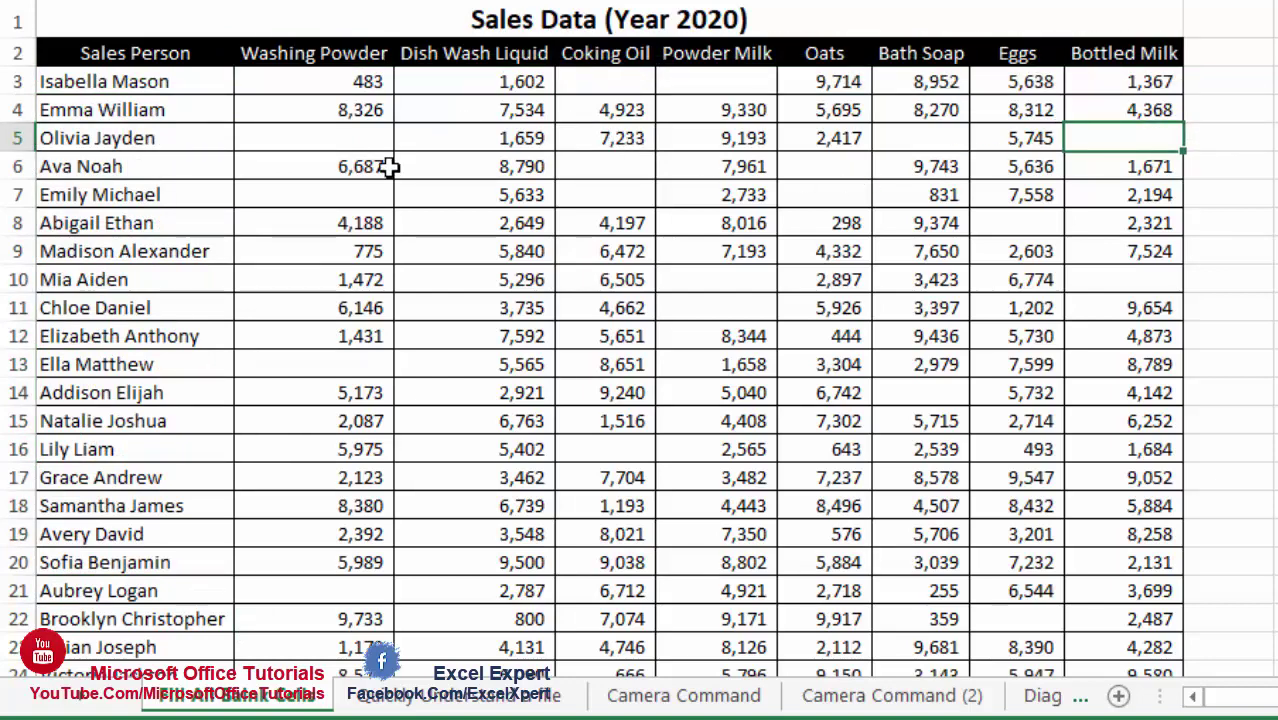
left_click_drag(628, 86, 708, 87)
left_click_drag(622, 168, 622, 191)
left_click_drag(733, 281, 733, 305)
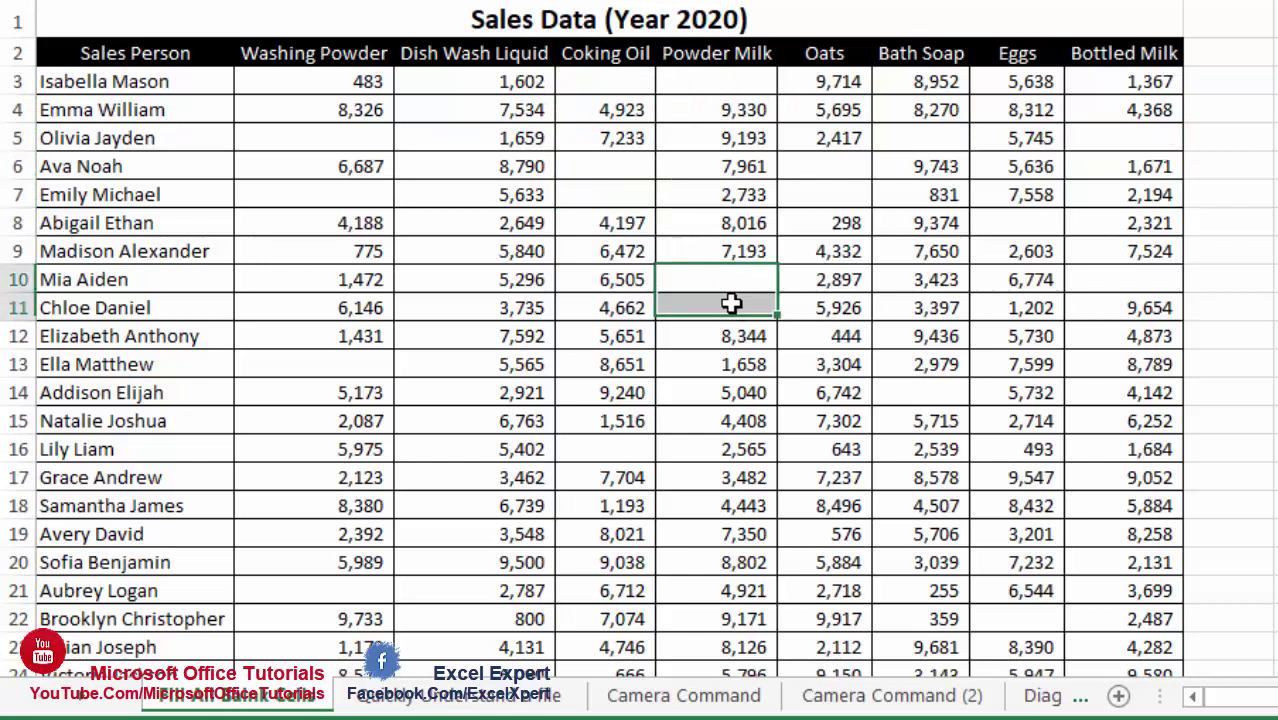
left_click_drag(825, 170, 830, 203)
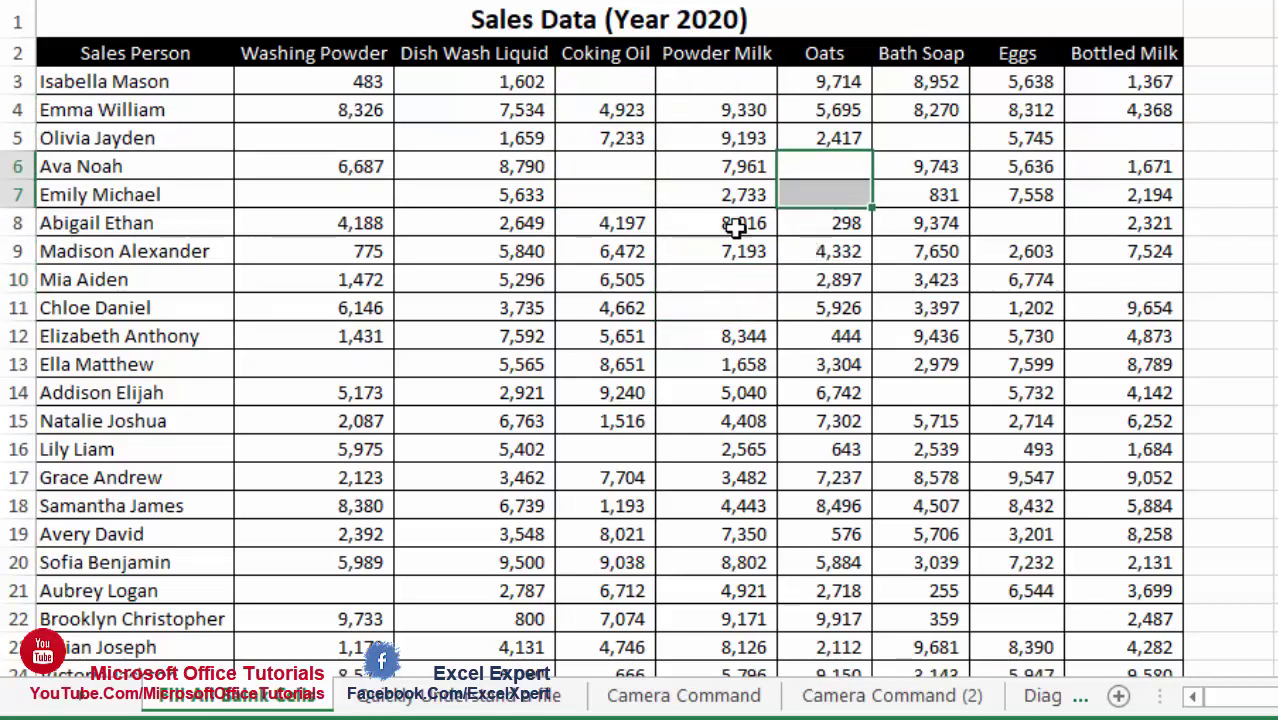
left_click_drag(612, 86, 706, 86)
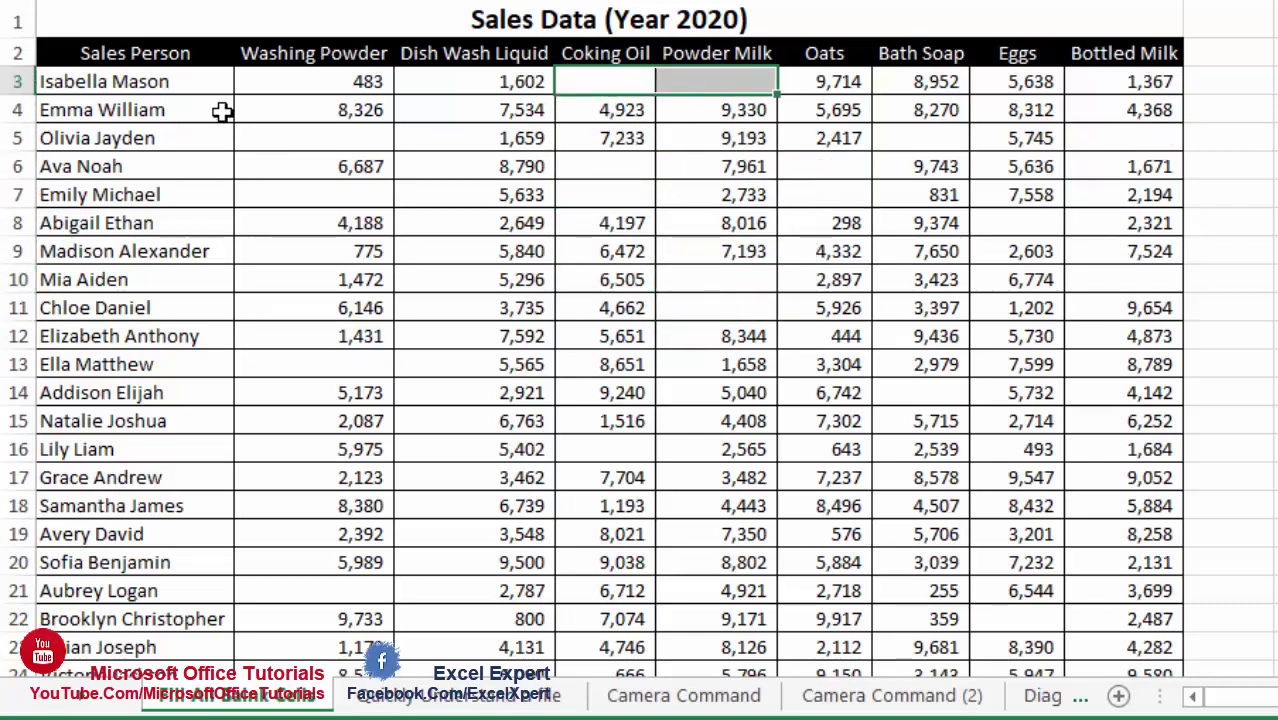
left_click(140, 88)
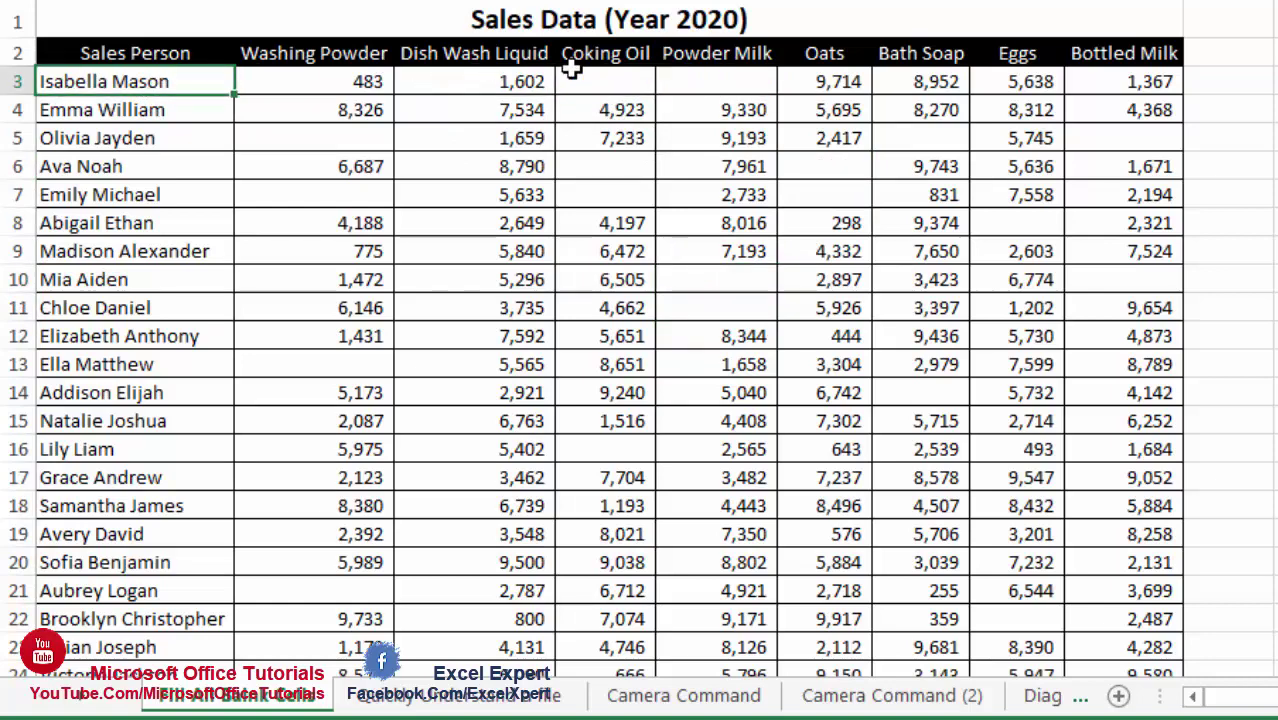
left_click_drag(636, 53, 745, 88)
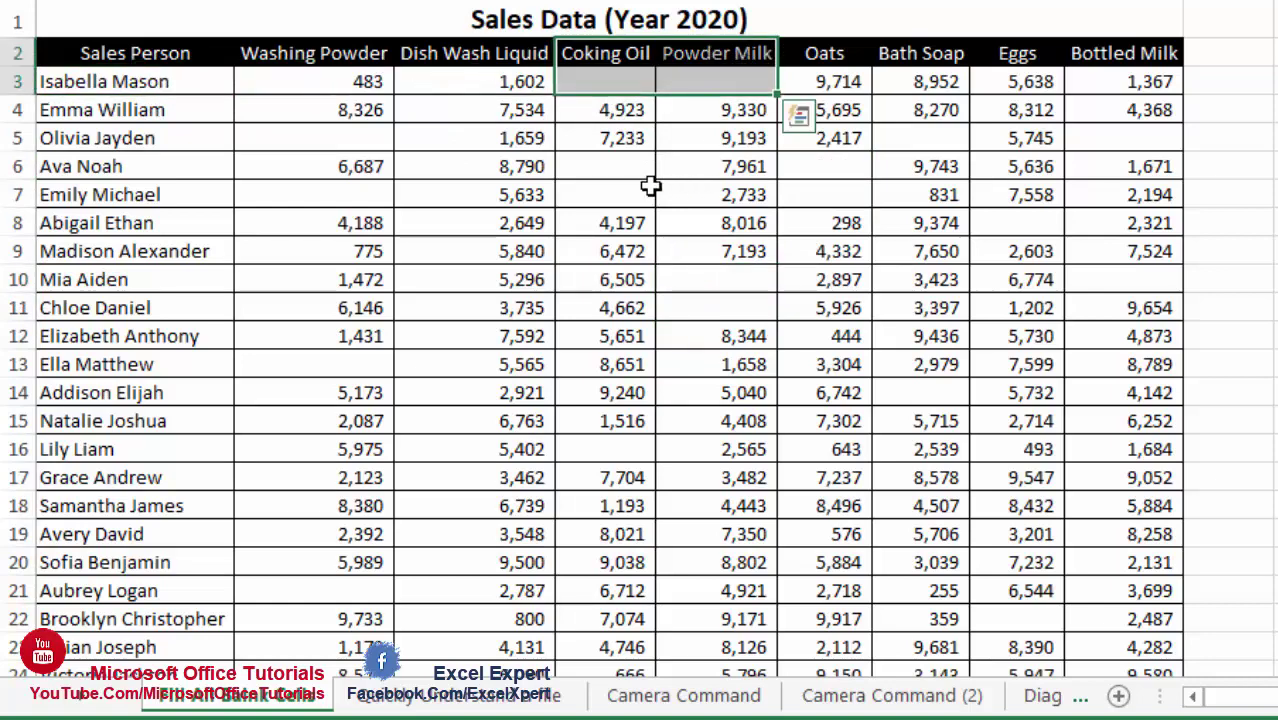
left_click_drag(621, 165, 619, 192)
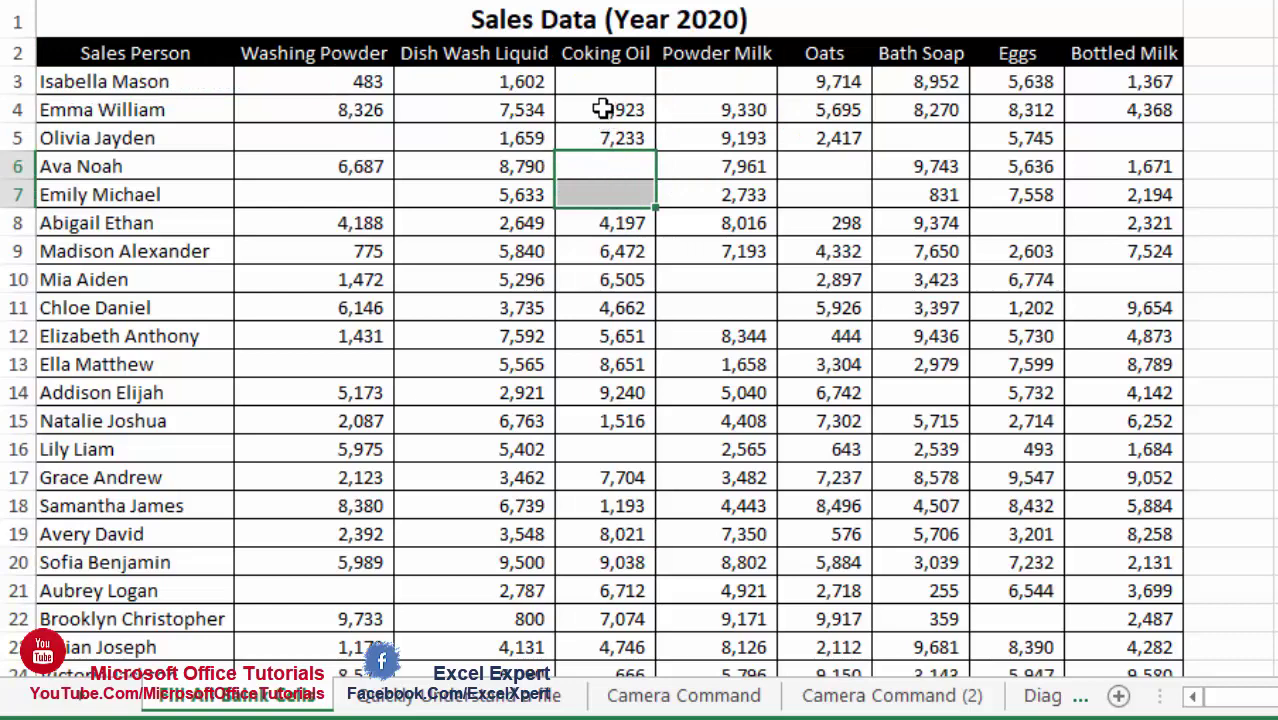
left_click_drag(610, 82, 717, 82)
left_click_drag(622, 166, 622, 197)
left_click_drag(740, 86, 595, 88)
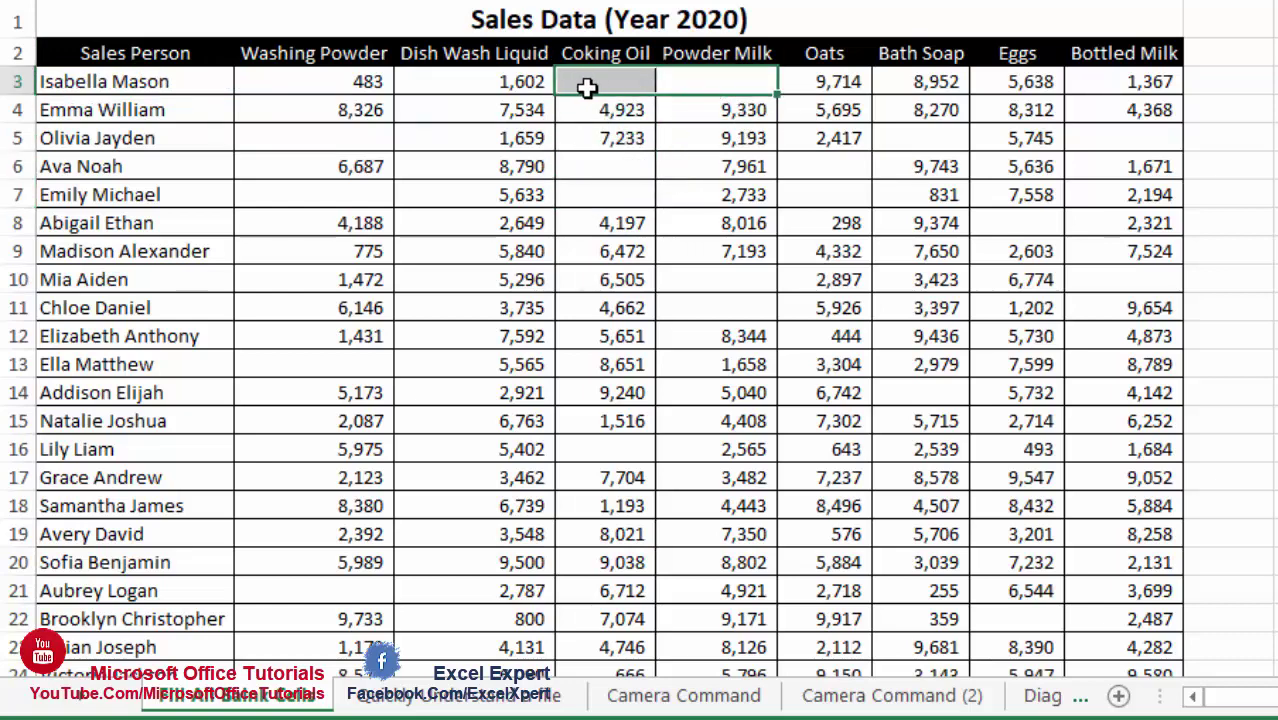
left_click_drag(619, 168, 619, 194)
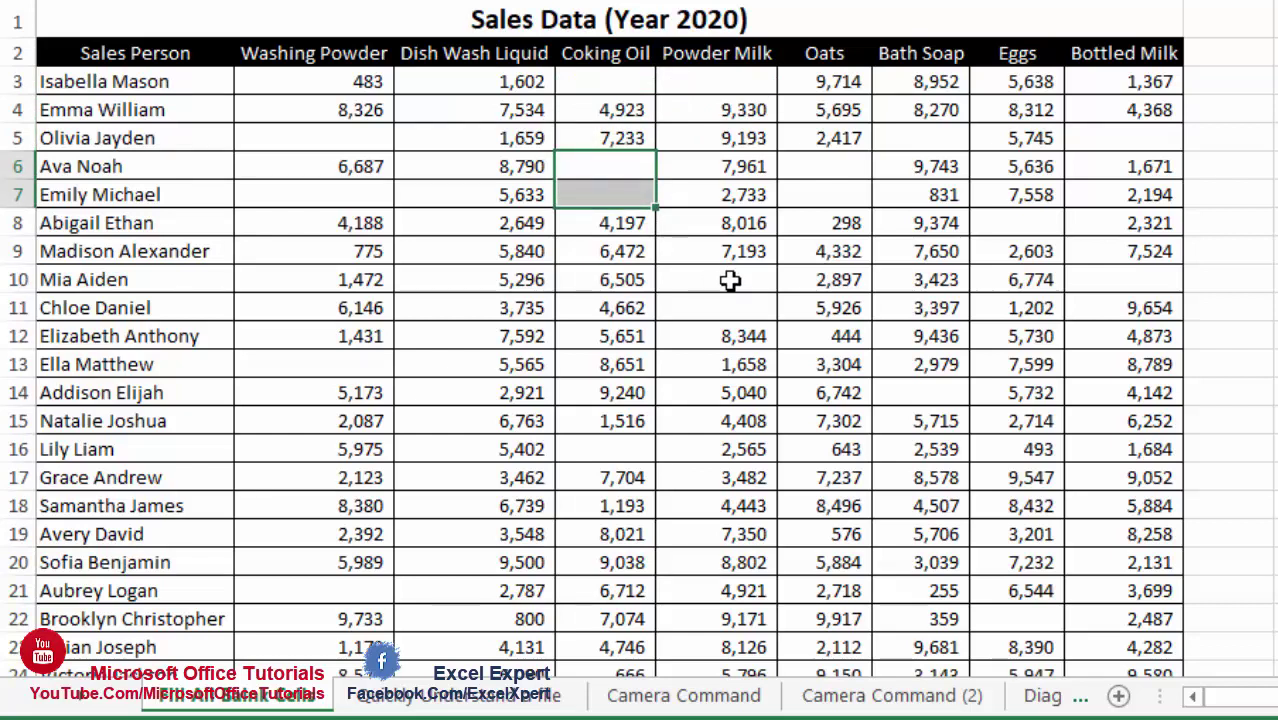
left_click_drag(733, 280, 730, 303)
left_click_drag(620, 174, 619, 193)
left_click_drag(848, 173, 849, 197)
left_click(852, 278)
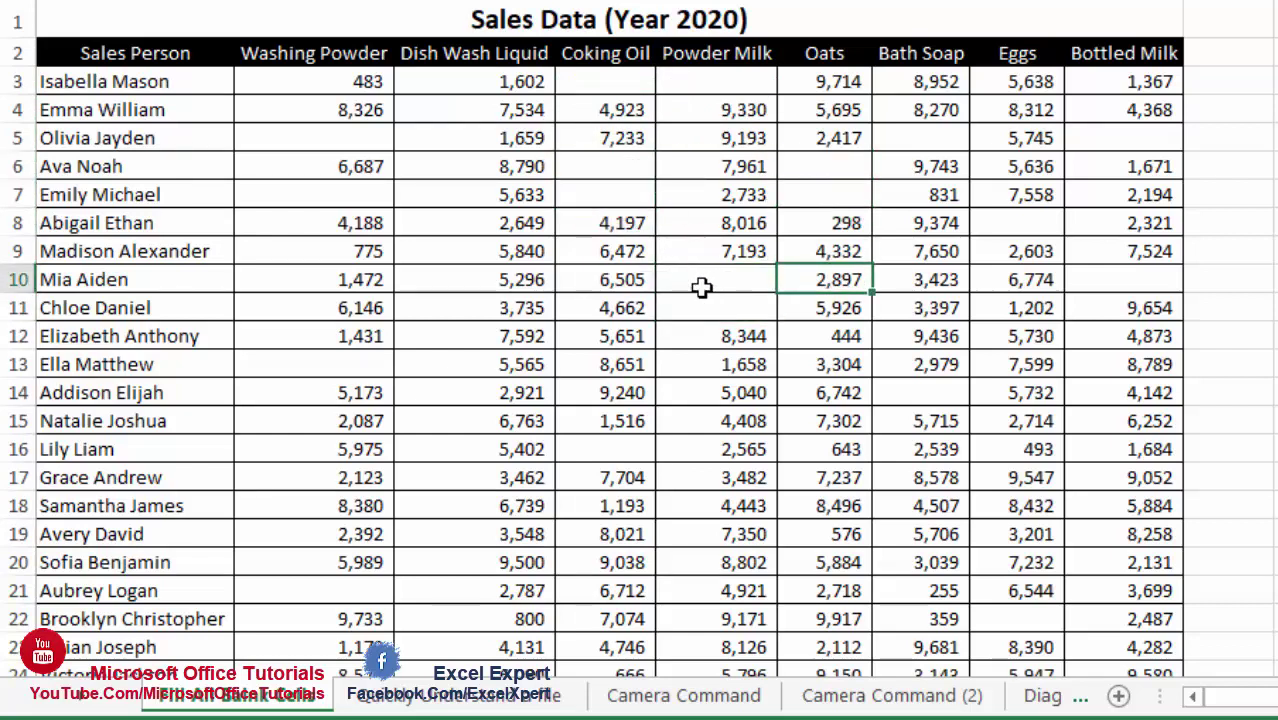
Step: Select all blank cells within the sales figures B3:I37 using Go To Special with the Blanks option
left_click_drag(322, 84, 1135, 571)
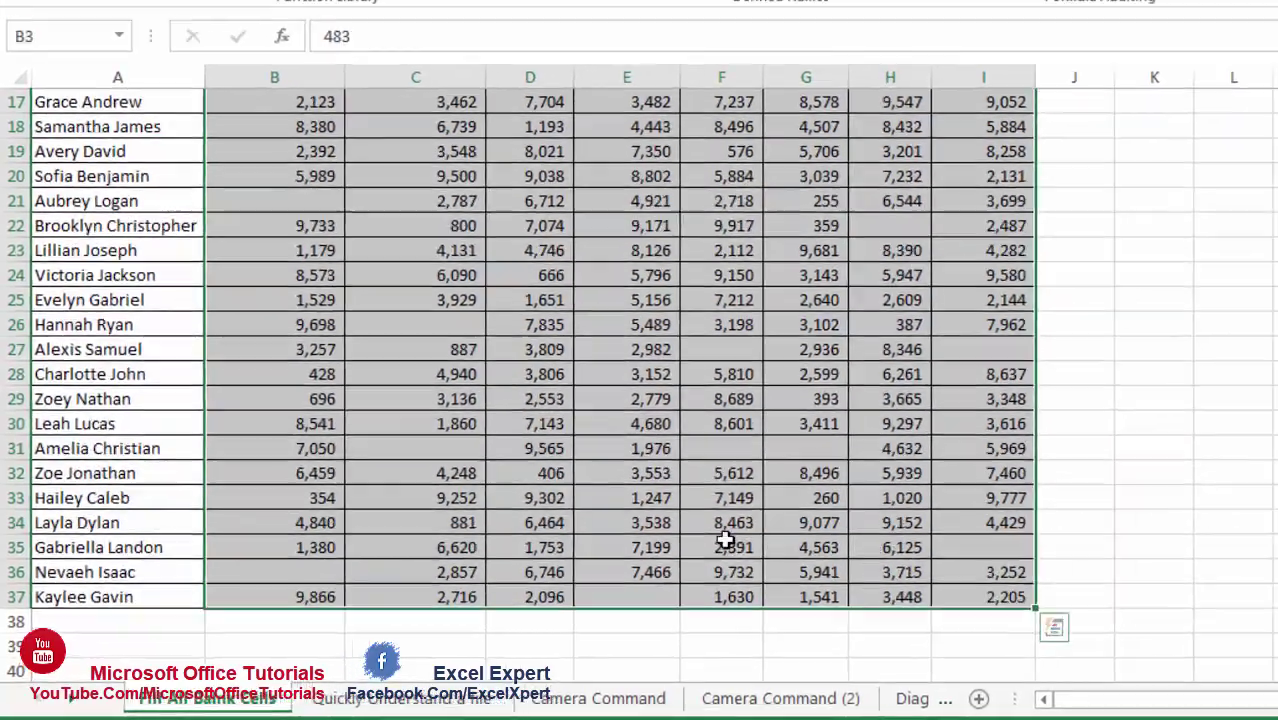
scroll(725, 540, "up", 5)
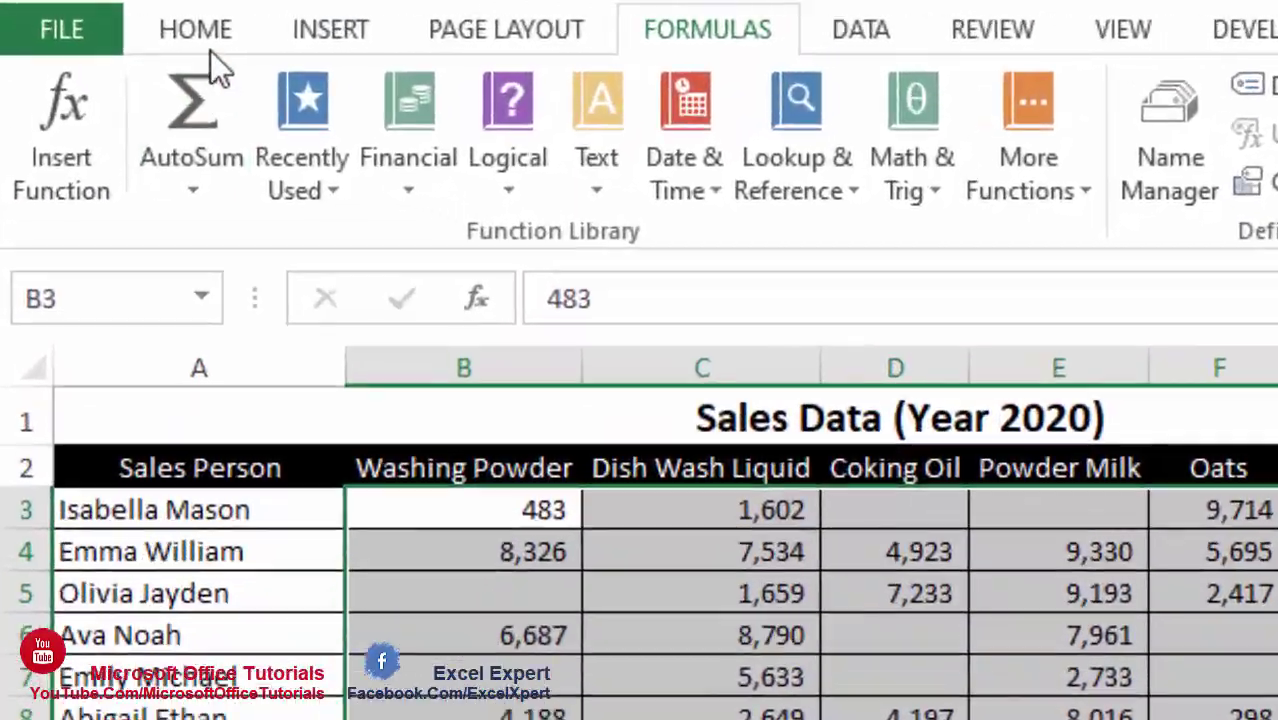
left_click(203, 33)
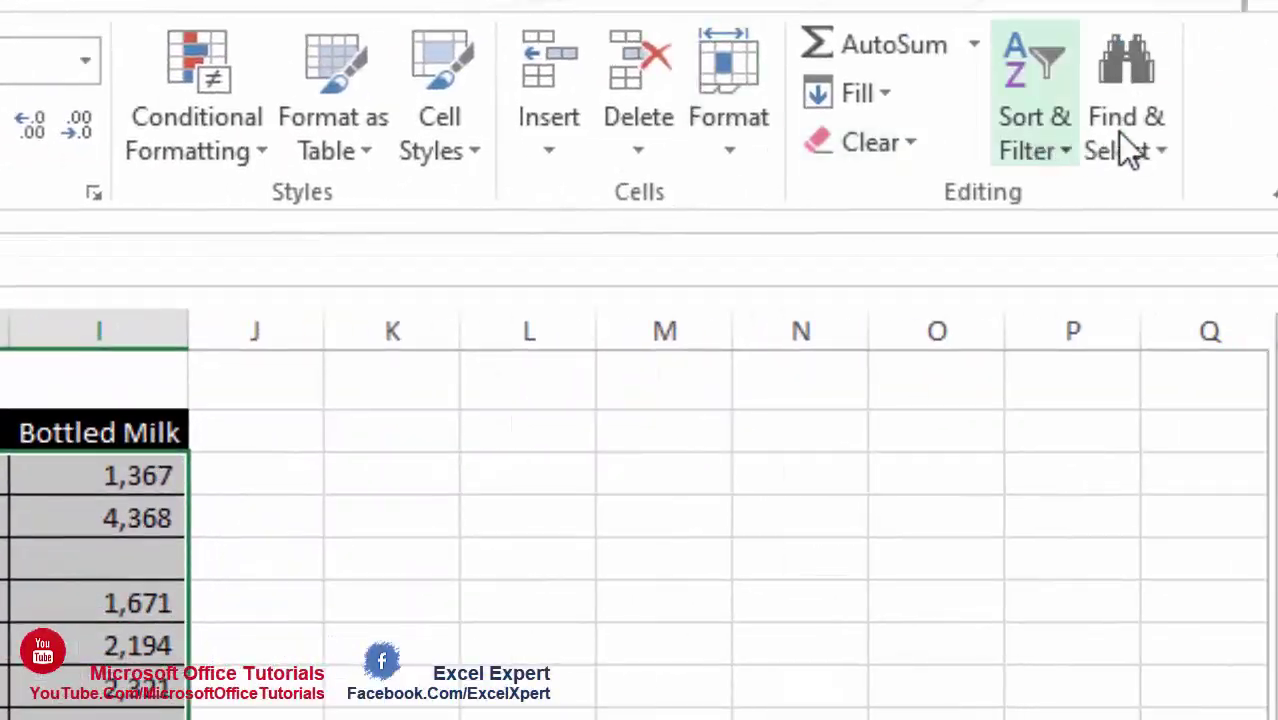
left_click(1160, 142)
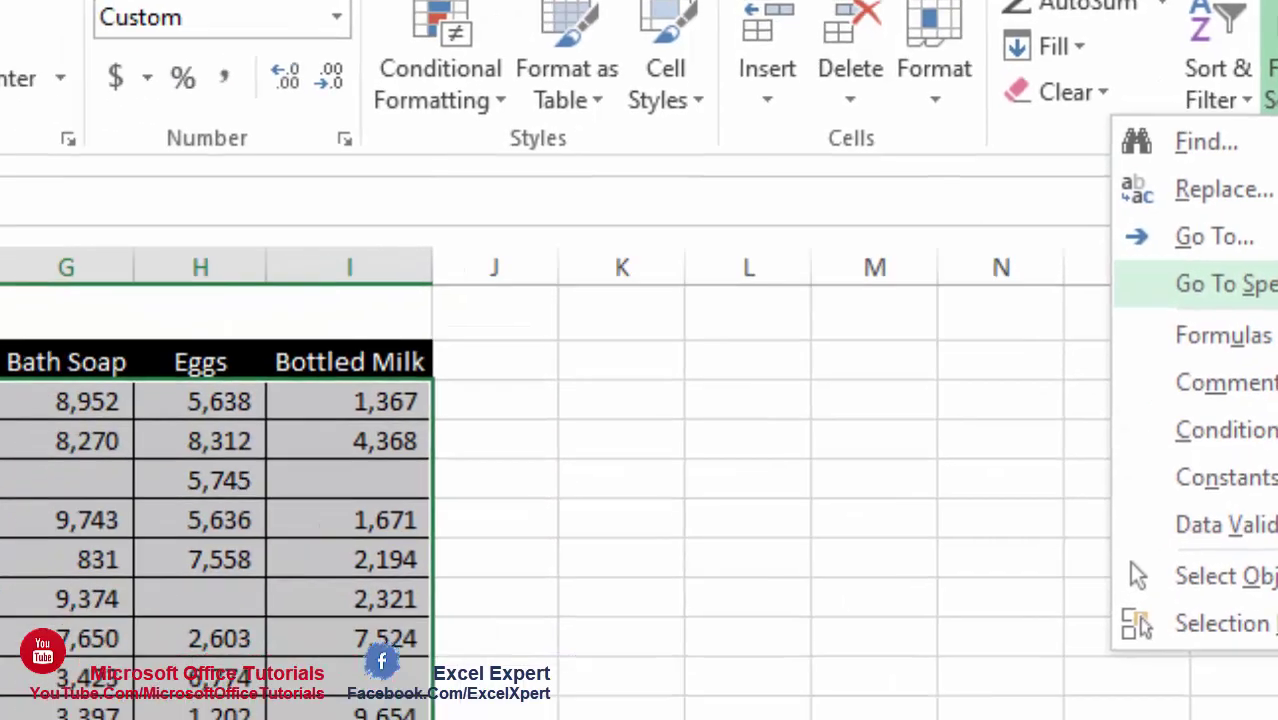
left_click(1073, 352)
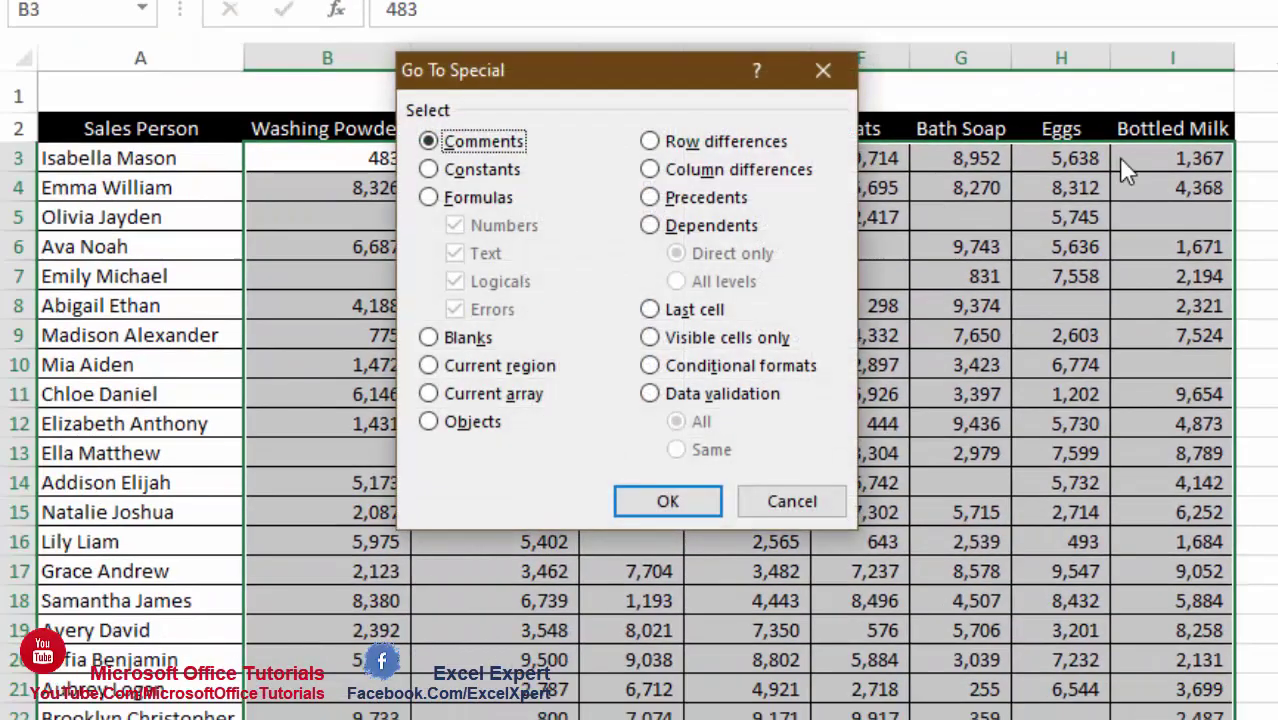
left_click_drag(640, 75, 618, 50)
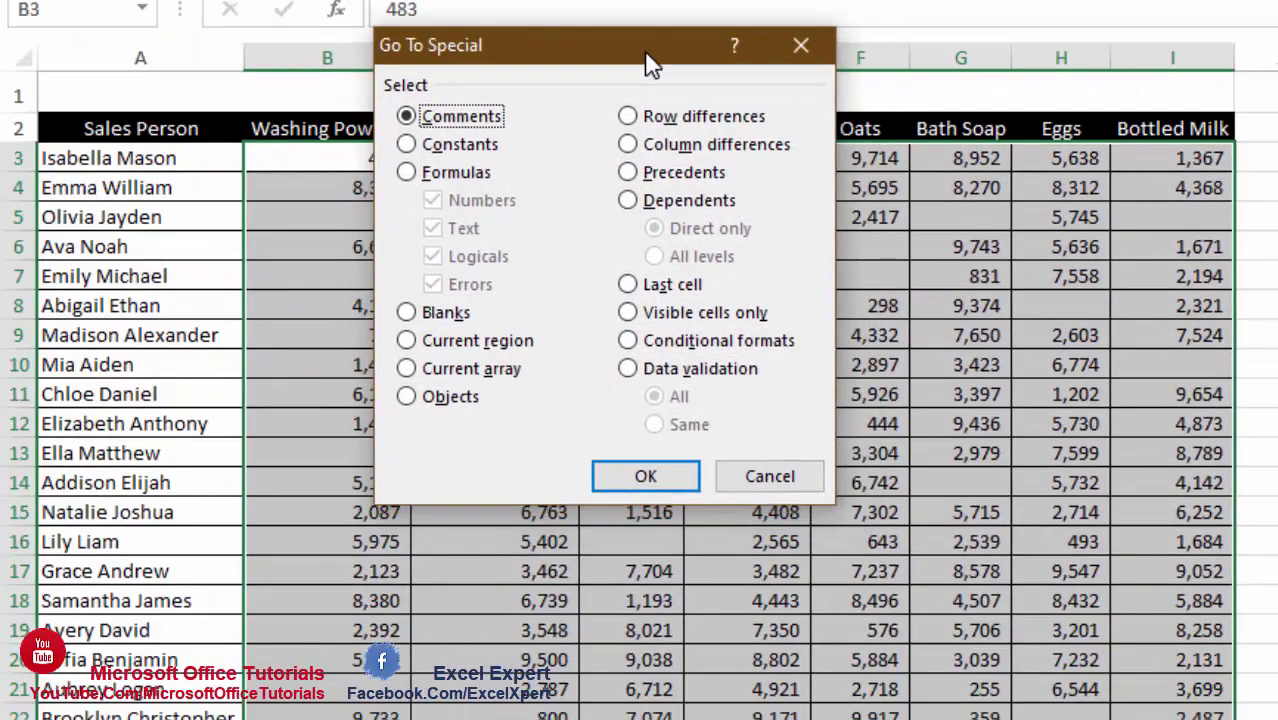
left_click(406, 313)
left_click(648, 478)
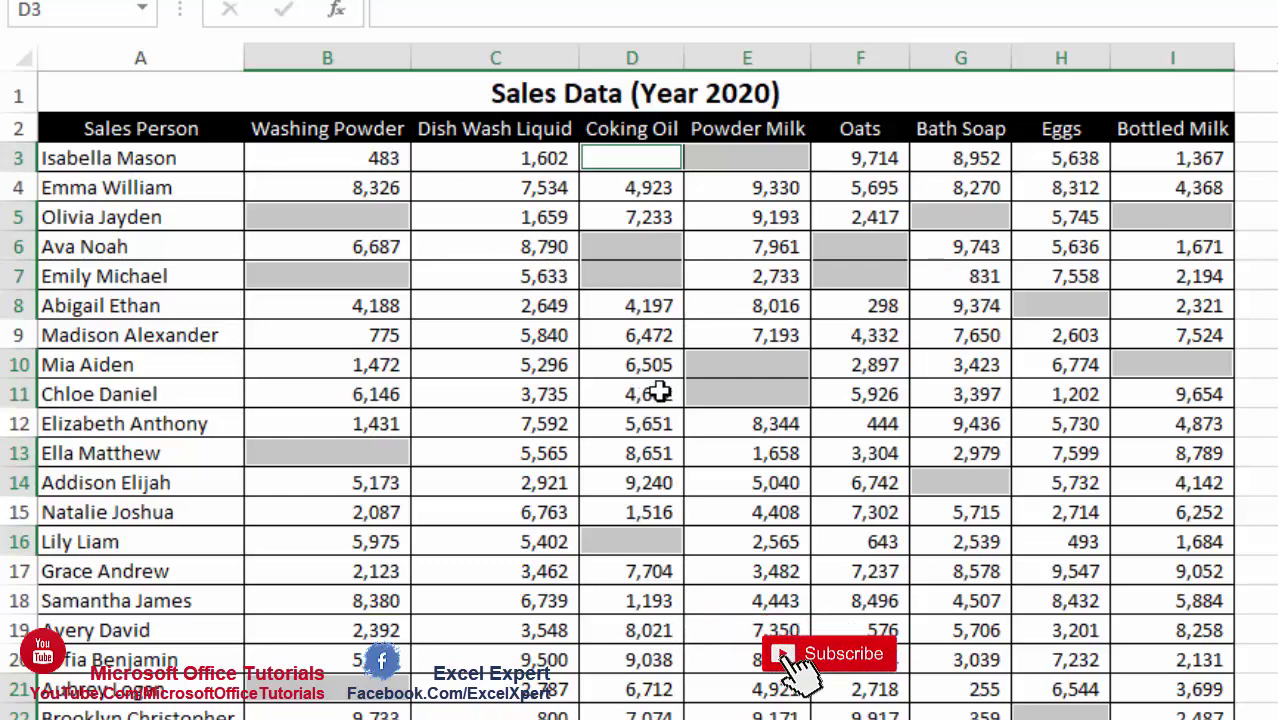
Step: Fill all the selected blank cells at once with the text "No SALES" and check the filled table
key("F2")
type("No S")
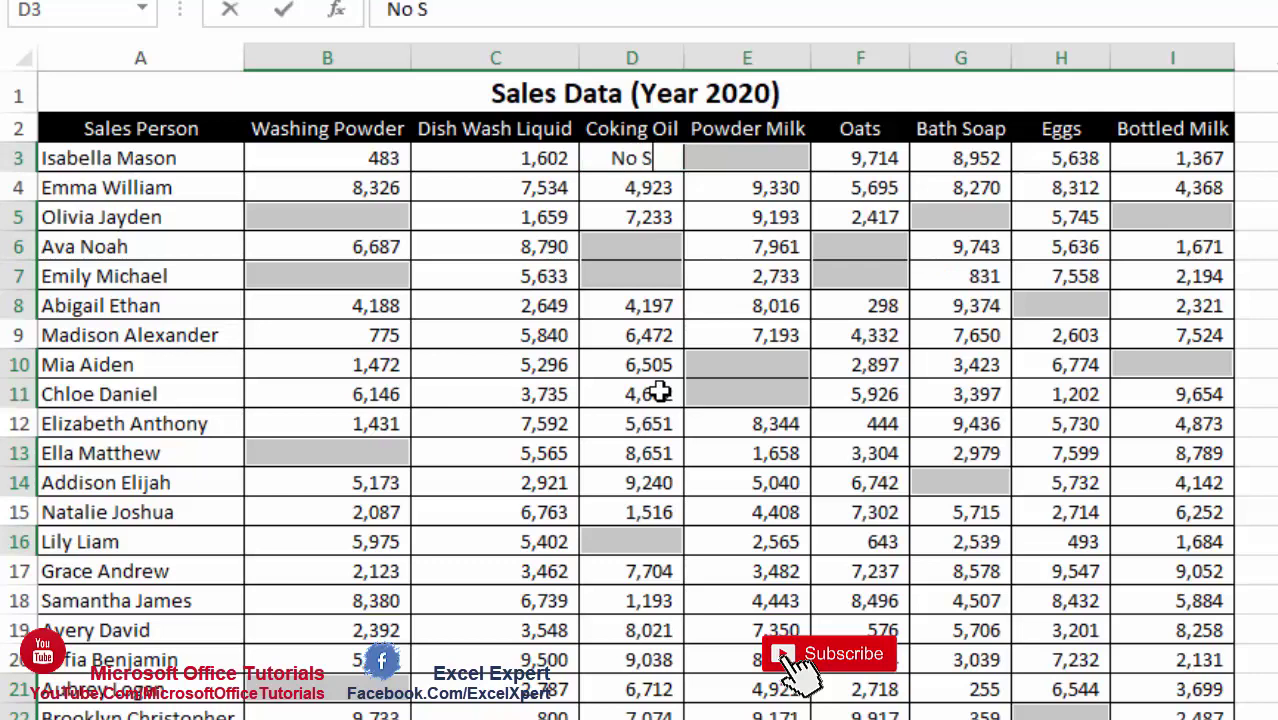
type("ALES")
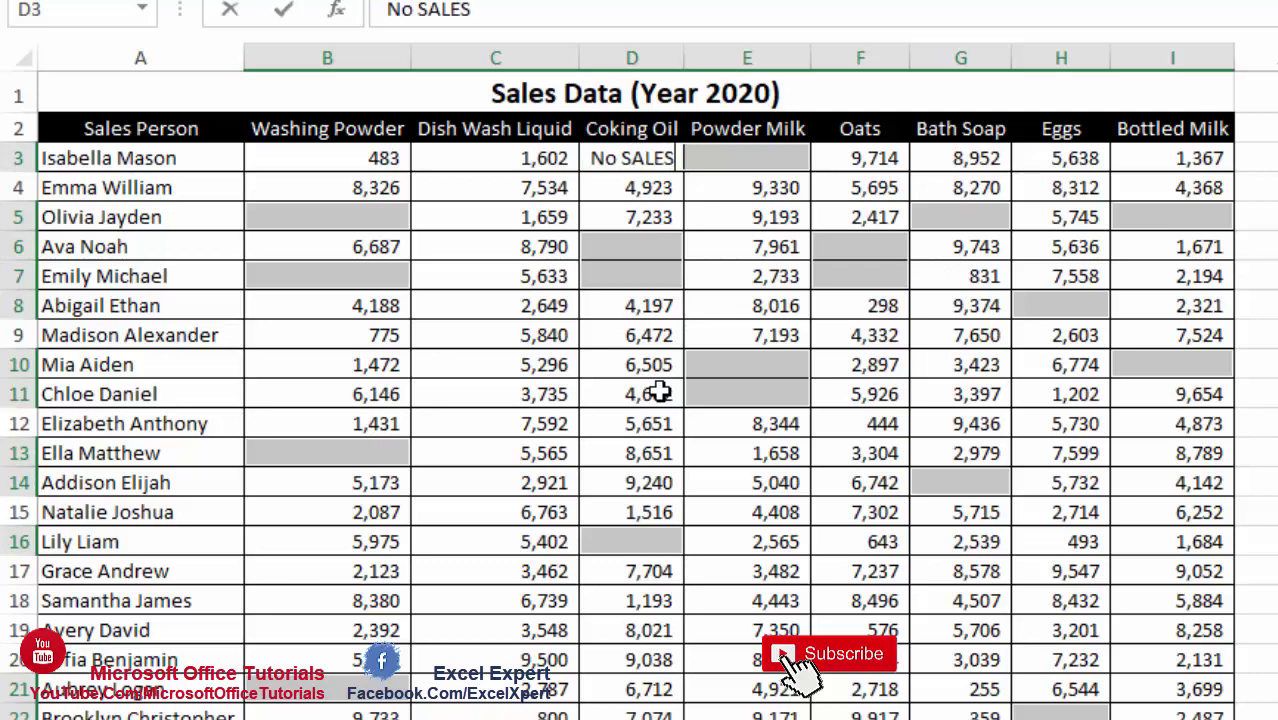
key("ctrl+Return")
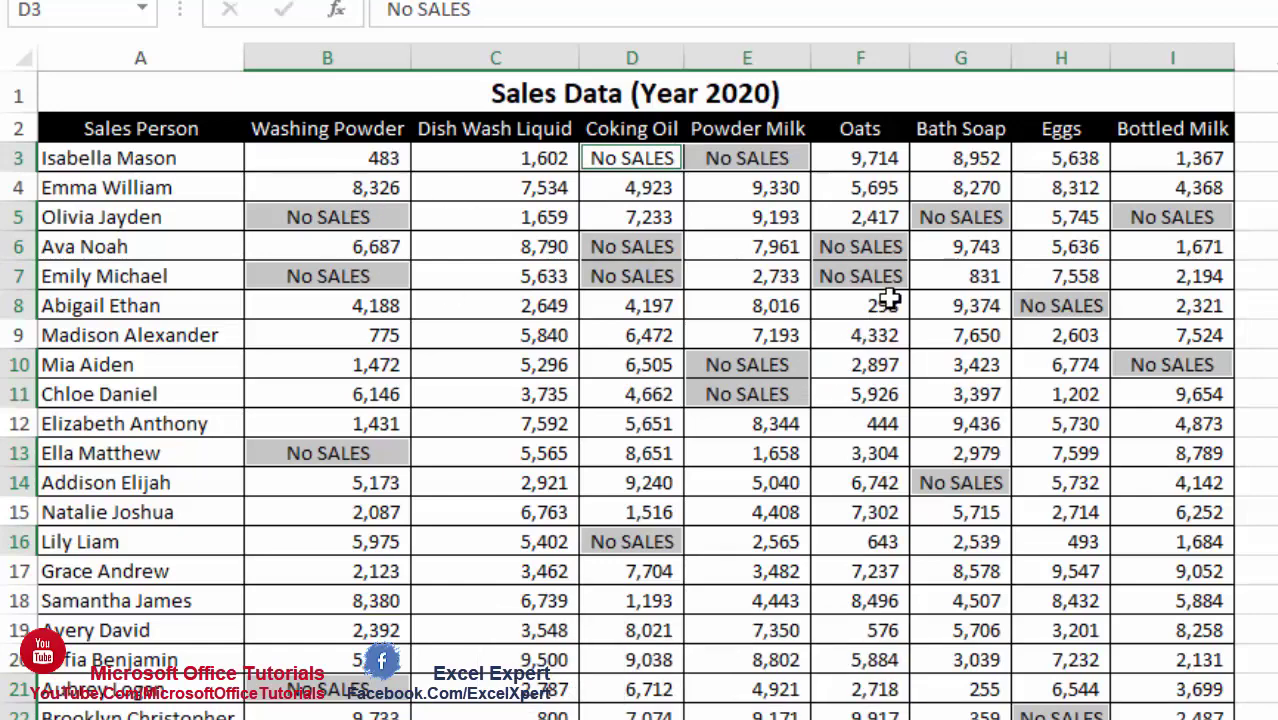
left_click(960, 246)
left_click(818, 335)
scroll(736, 473, "down", 1)
scroll(736, 476, "up", 1)
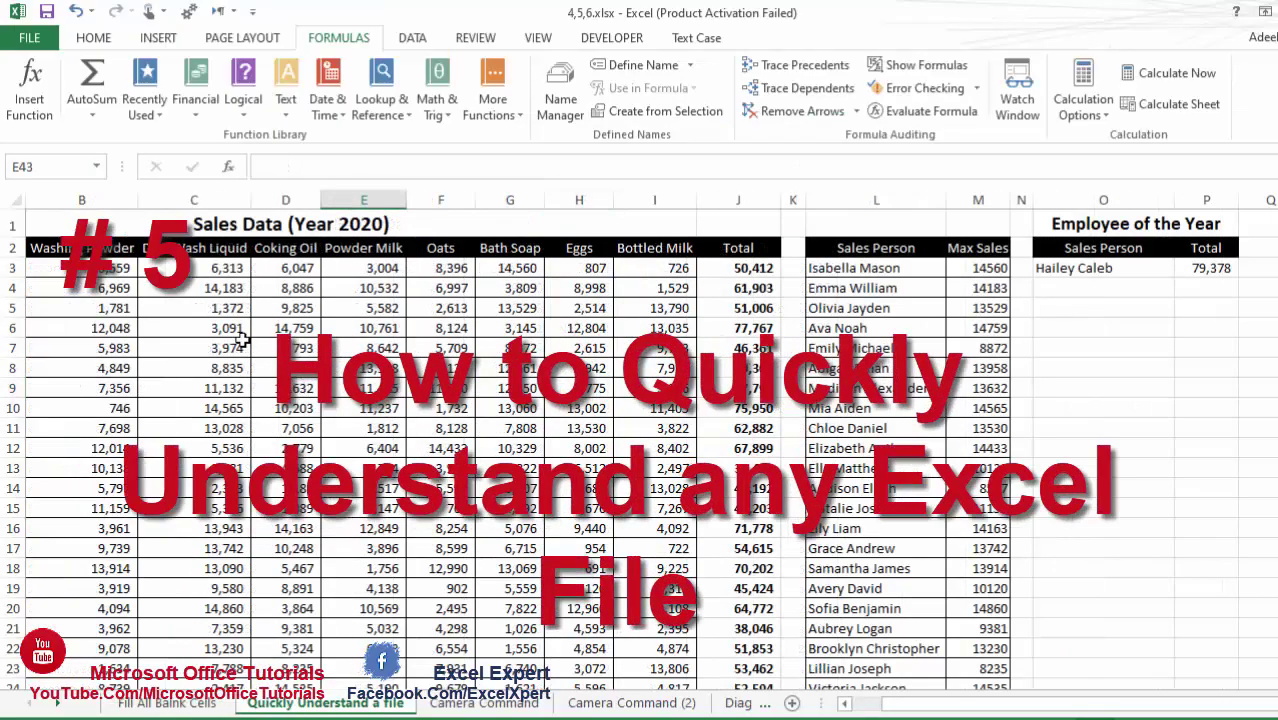
Step: Look over the sales data, Total and Max Sales columns on the "Quickly Understand a file" sheet
left_click_drag(243, 342, 940, 545)
left_click(988, 392)
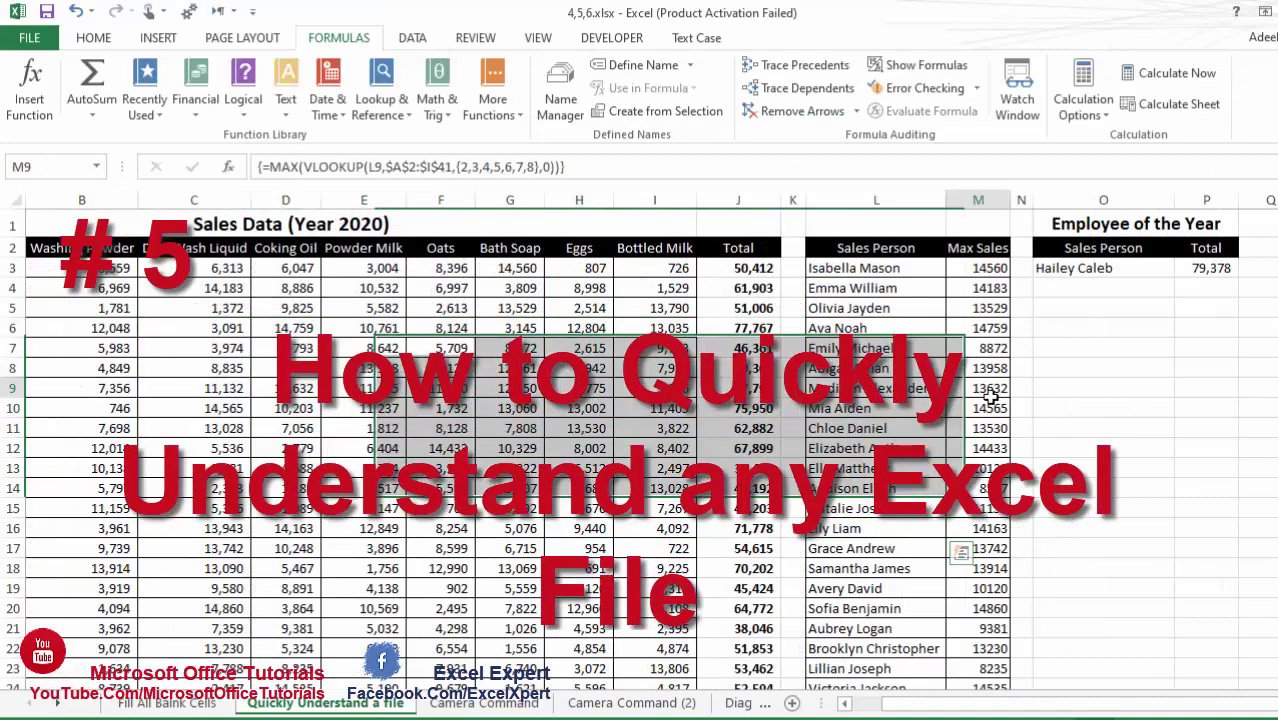
left_click_drag(740, 568, 5, 444)
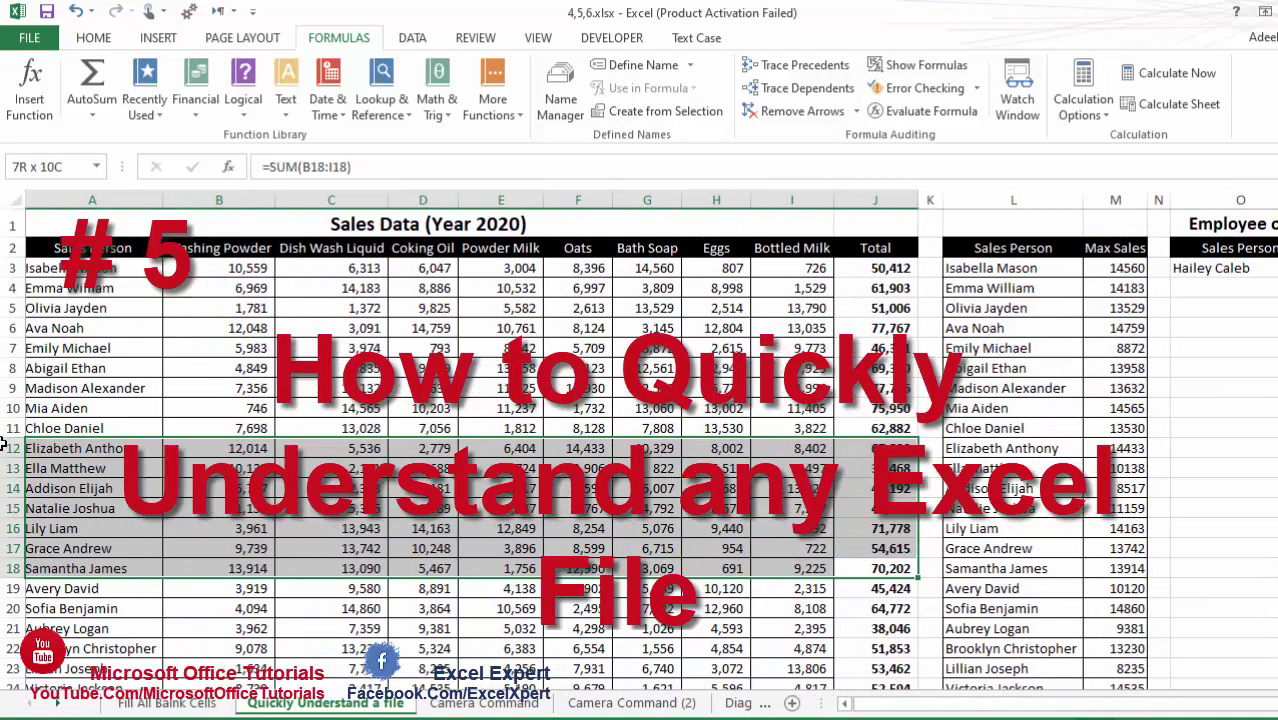
left_click_drag(60, 288, 660, 470)
left_click(856, 406)
left_click(887, 508)
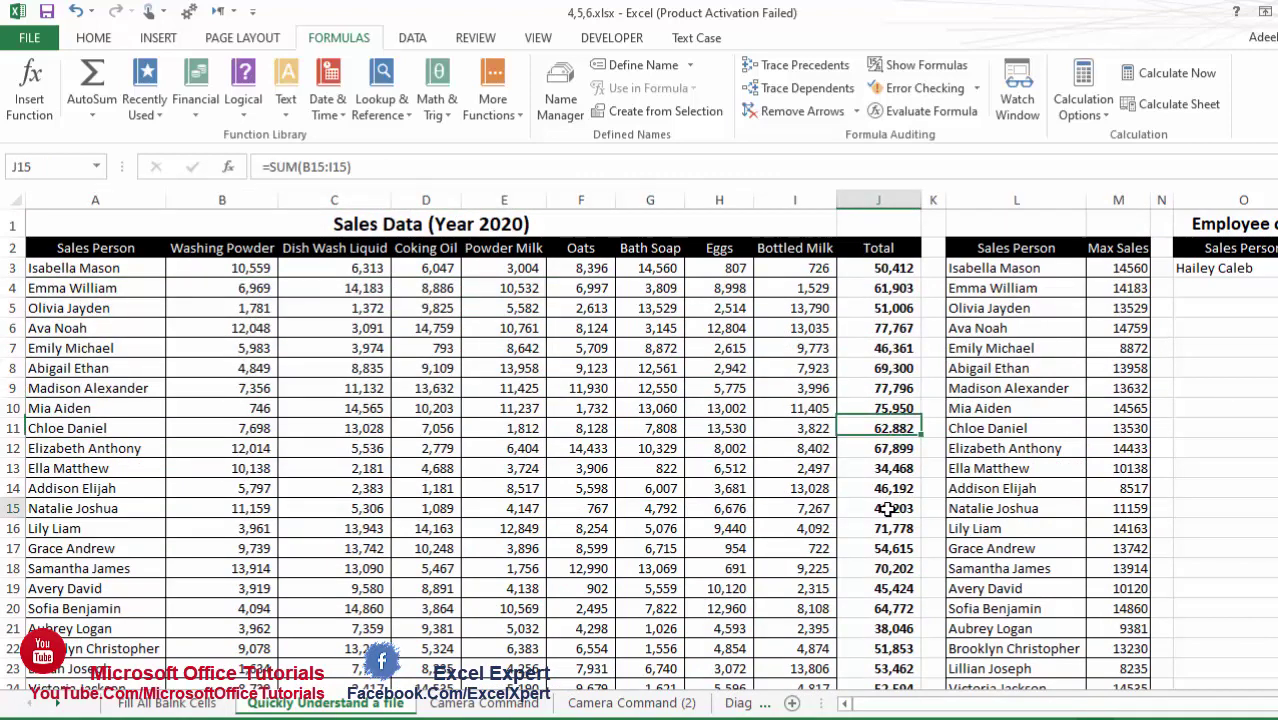
left_click(995, 509)
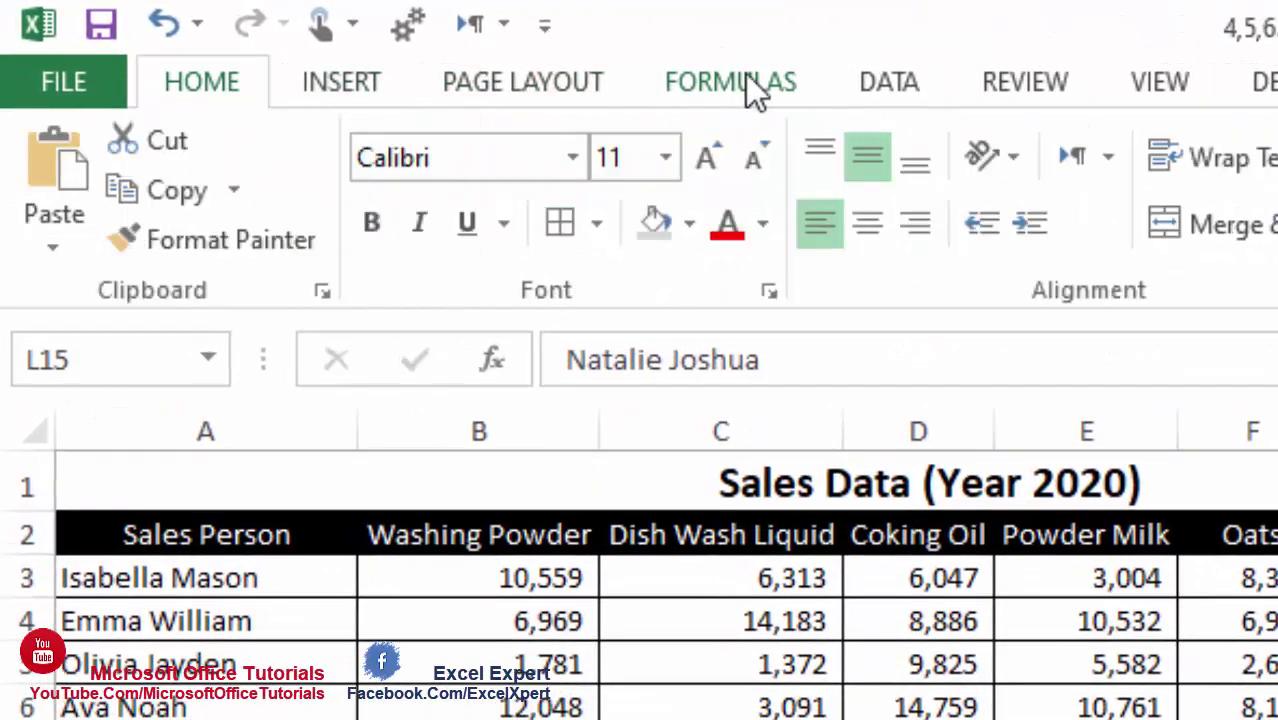
Step: Display the sheet's formulas instead of results and review the product total formulas in row 42
left_click(730, 82)
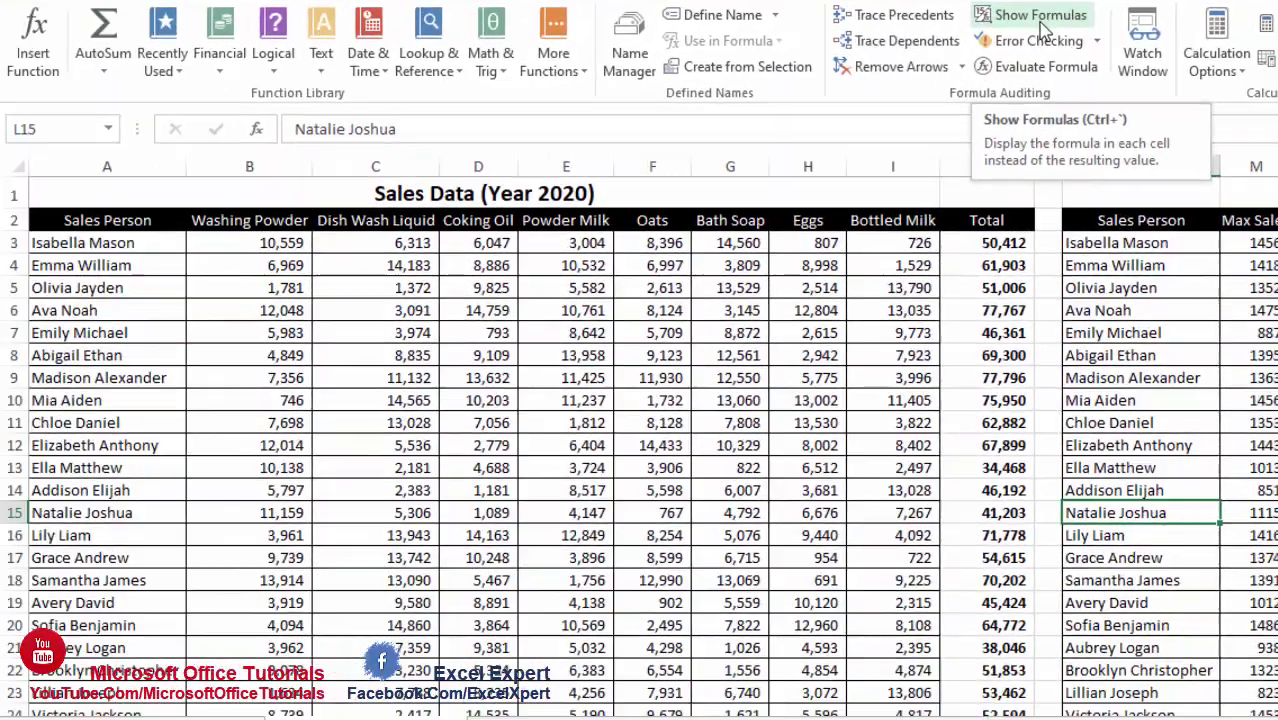
left_click(1040, 22)
scroll(888, 510, "down", 7)
scroll(884, 514, "down", 3)
left_click(446, 370)
left_click(712, 370)
left_click(905, 372)
left_click(910, 386)
left_click(1058, 372)
left_click(1230, 370)
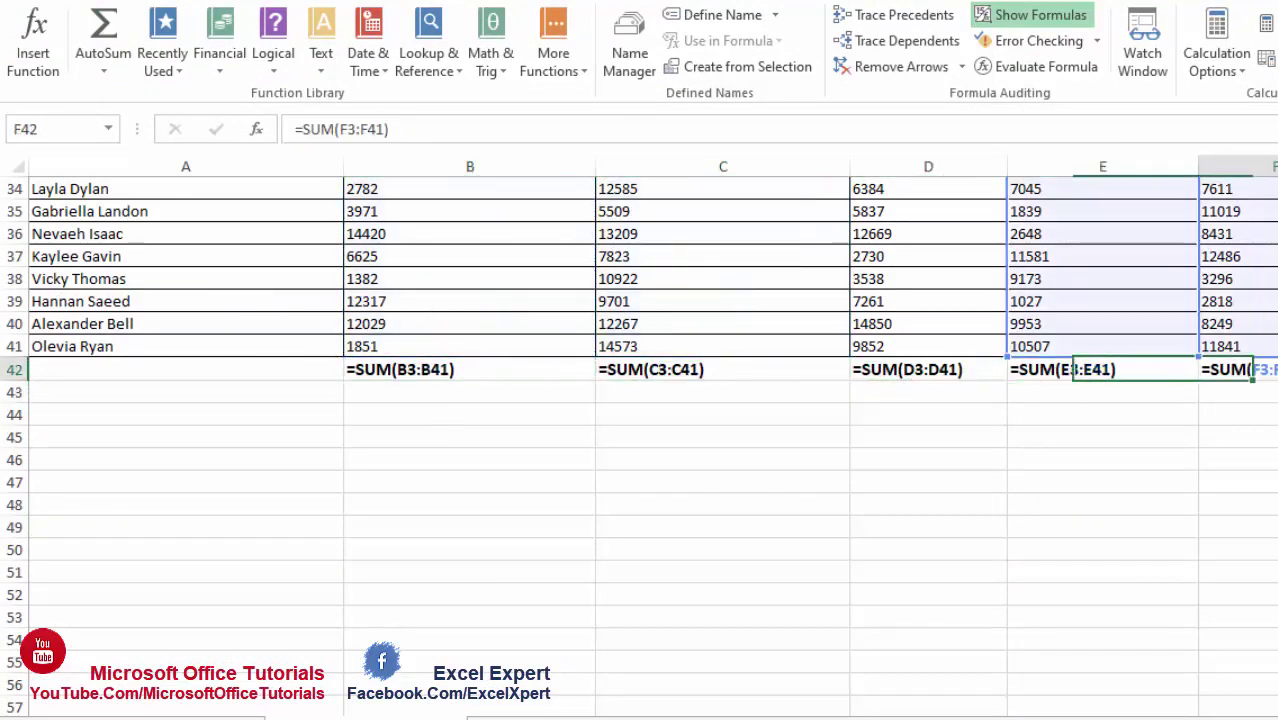
Step: Review the formulas in the Total and Max Sales columns and in the Employee of the Year cells O3 and P3
scroll(640, 440, "right", 5)
scroll(534, 594, "up", 11)
left_click_drag(260, 262, 262, 540)
left_click(850, 318)
left_click_drag(860, 334, 852, 490)
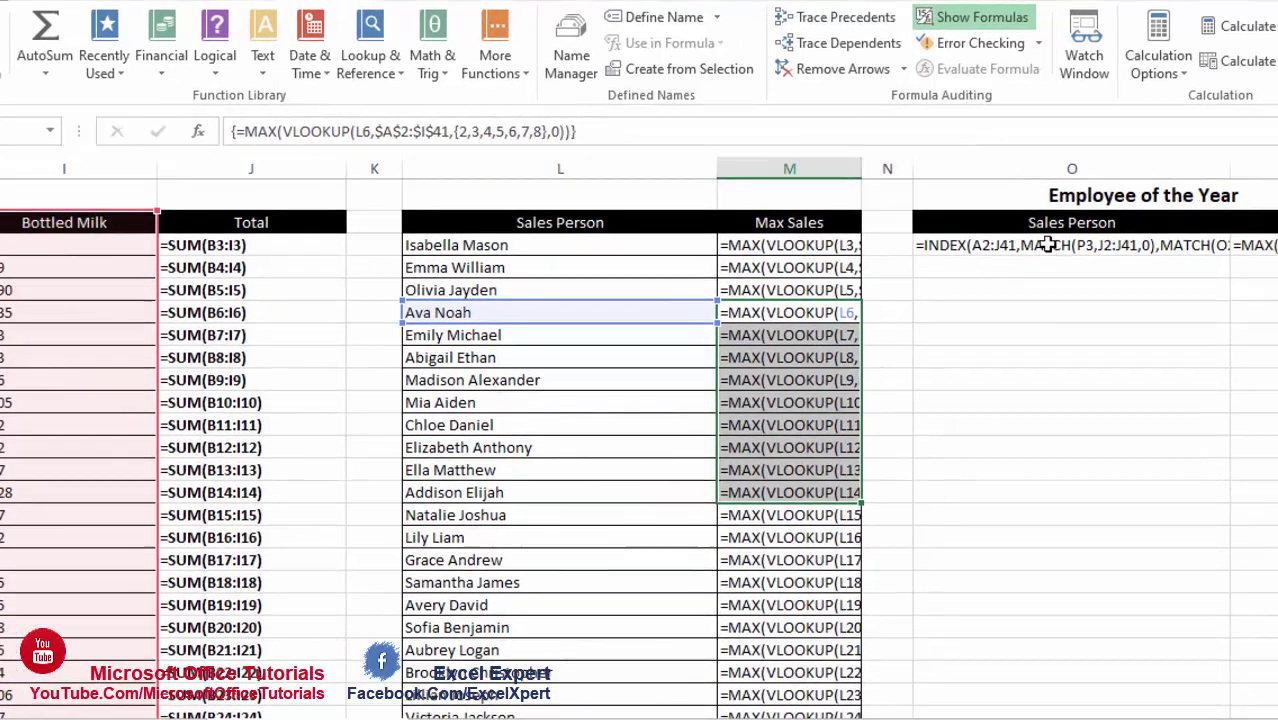
left_click(1060, 248)
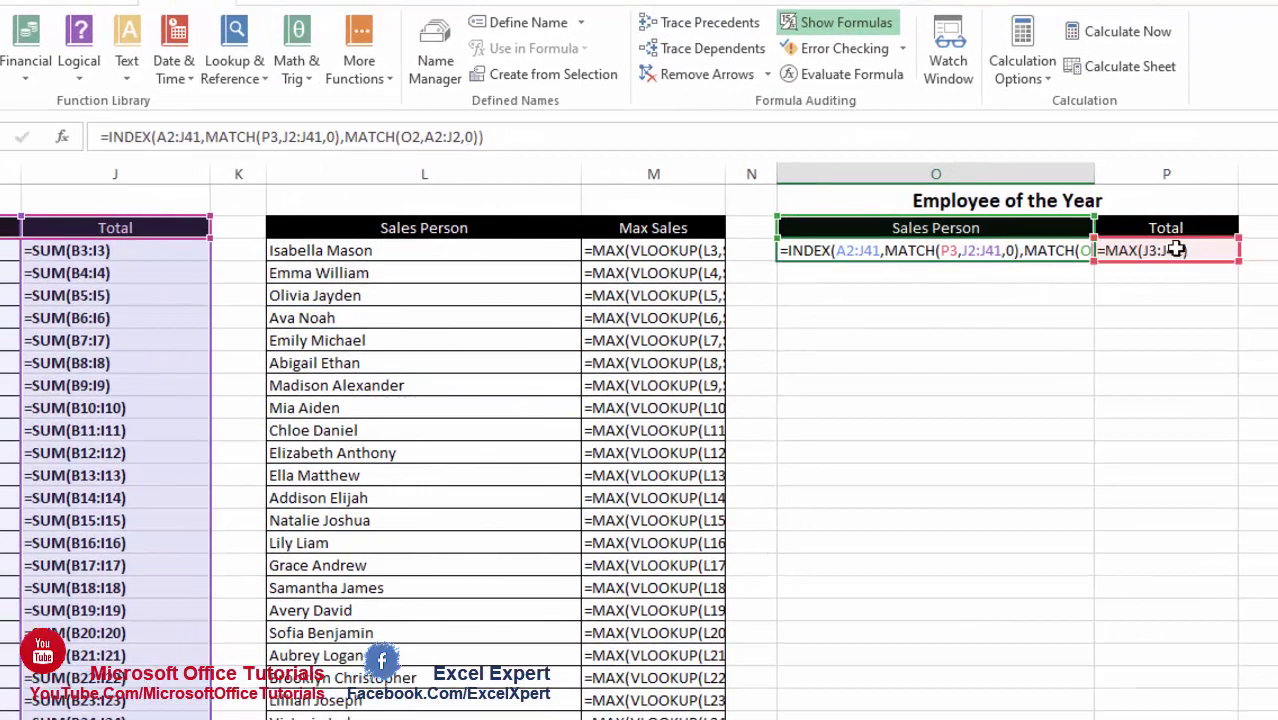
left_click(1176, 250)
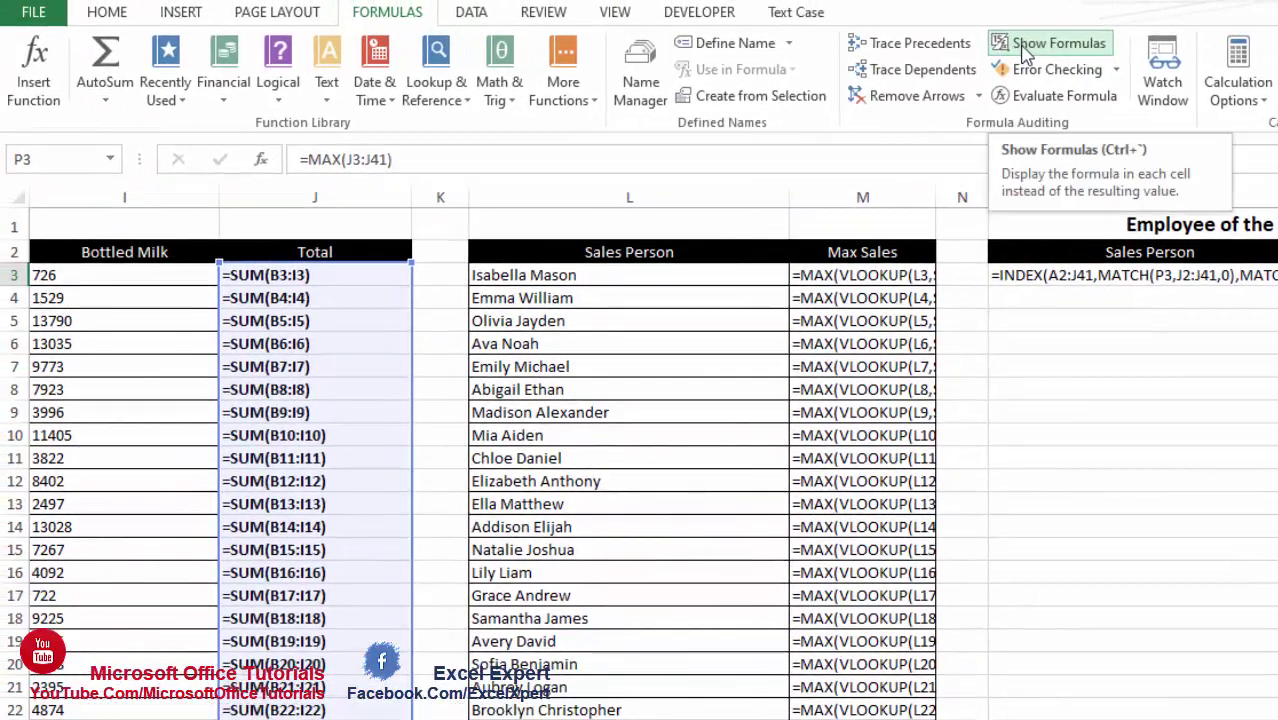
Step: Turn off the formula display so the cells show their results
left_click(1022, 55)
left_click_drag(713, 428, 5, 412)
left_click(676, 595)
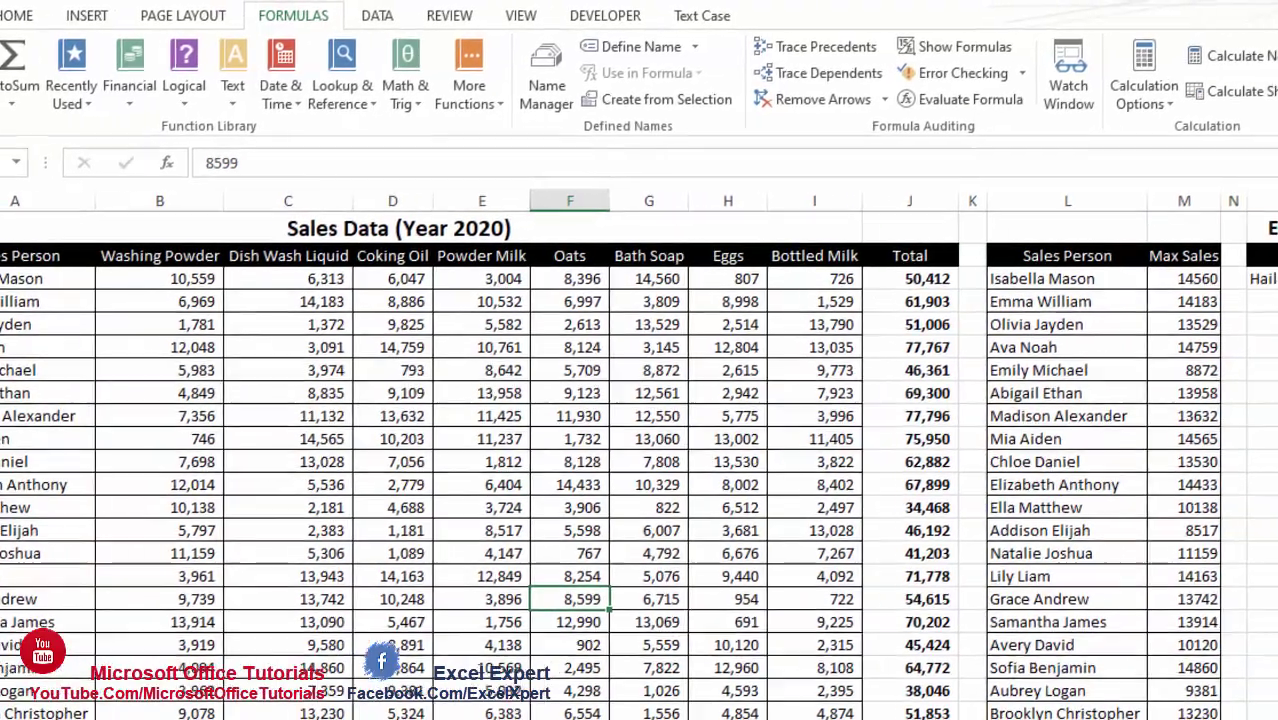
Step: Trace the precedents of the Employee of the Year total in P3 and examine the referenced range in the Total column
scroll(1222, 463, "right", 1)
left_click(1171, 287)
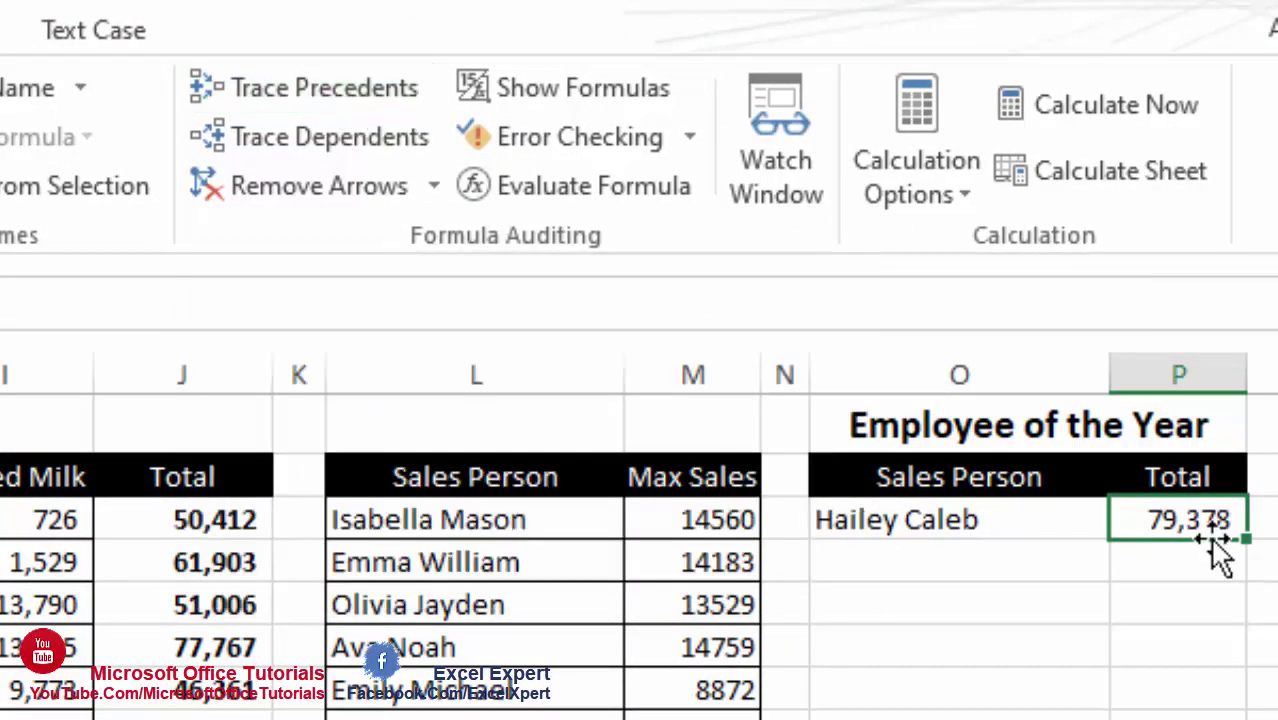
left_click(327, 95)
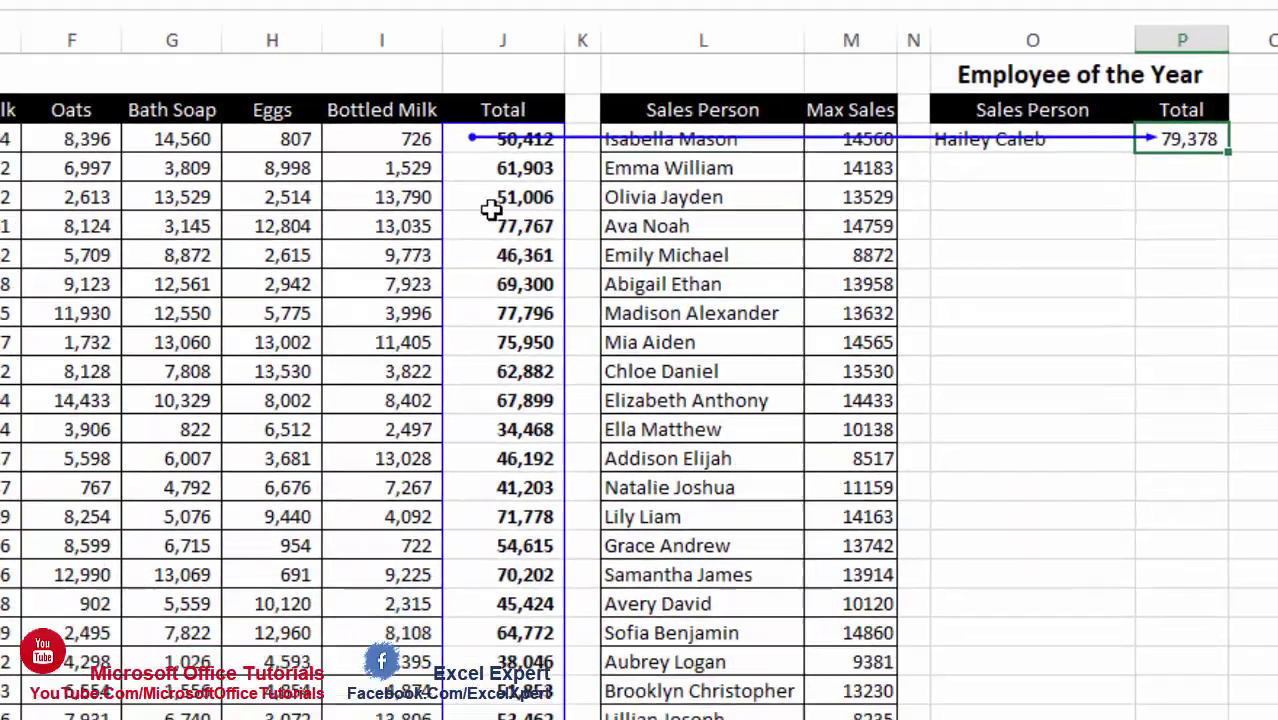
scroll(182, 600, "down", 6)
scroll(545, 417, "down", 7)
scroll(545, 430, "up", 12)
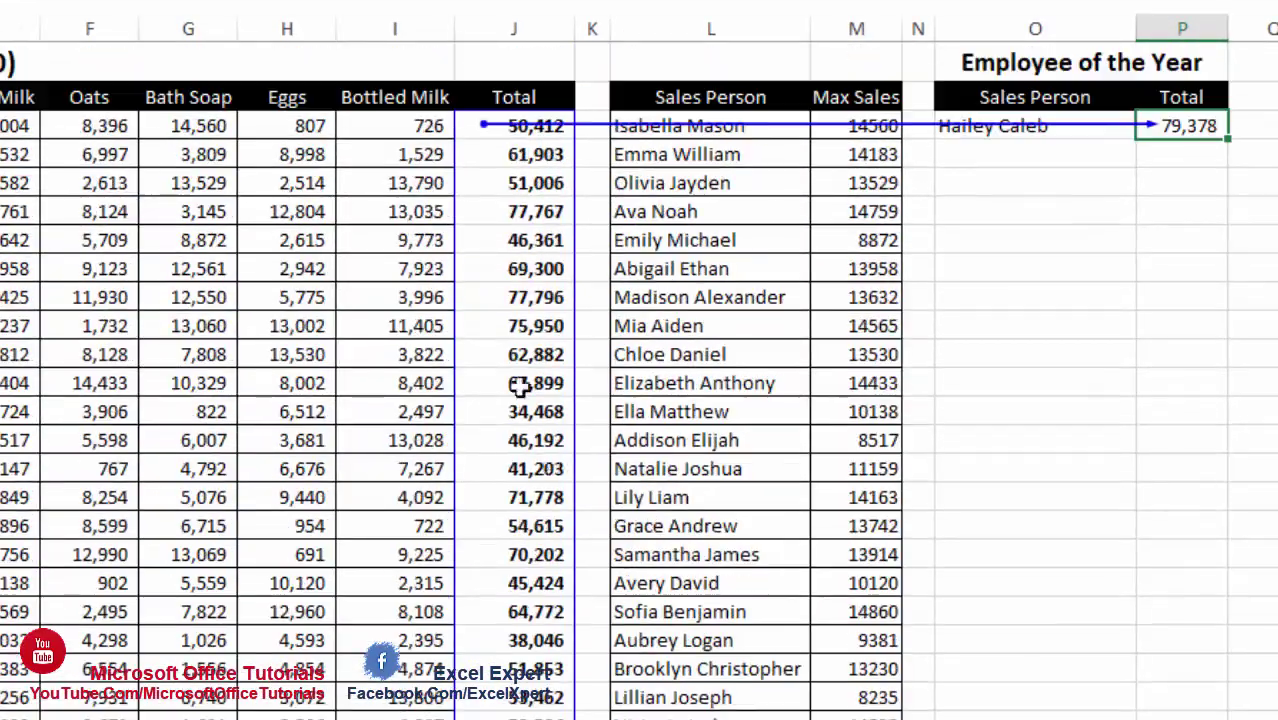
Step: Check how far the traced range for the Employee of the Year total extends along the Total column
scroll(513, 135, "down", 9)
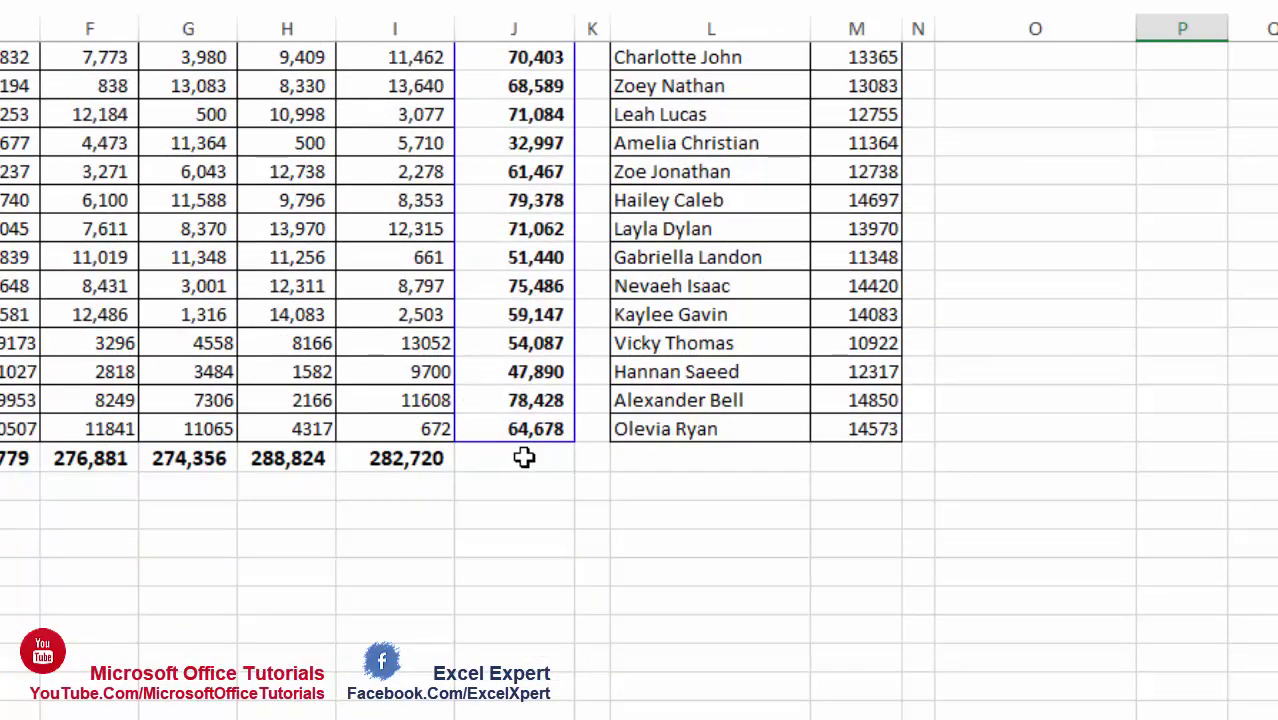
scroll(551, 455, "up", 9)
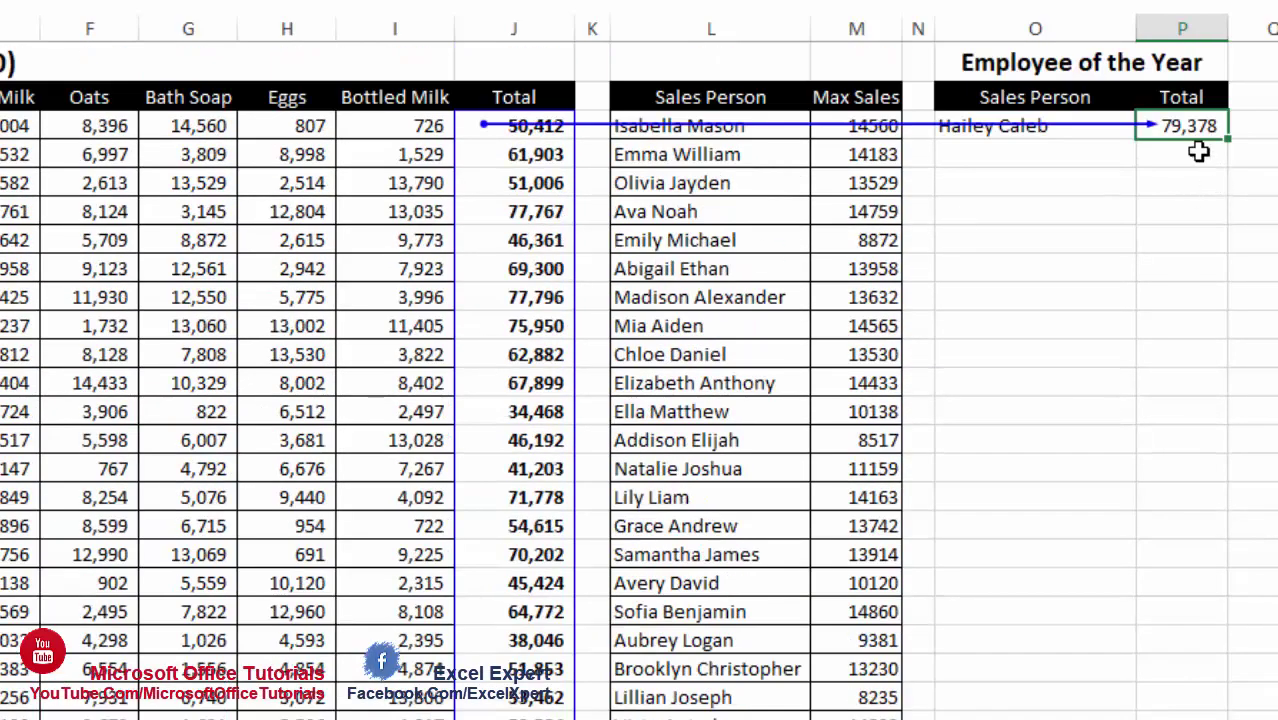
scroll(513, 491, "down", 5)
scroll(548, 510, "up", 5)
scroll(870, 371, "down", 9)
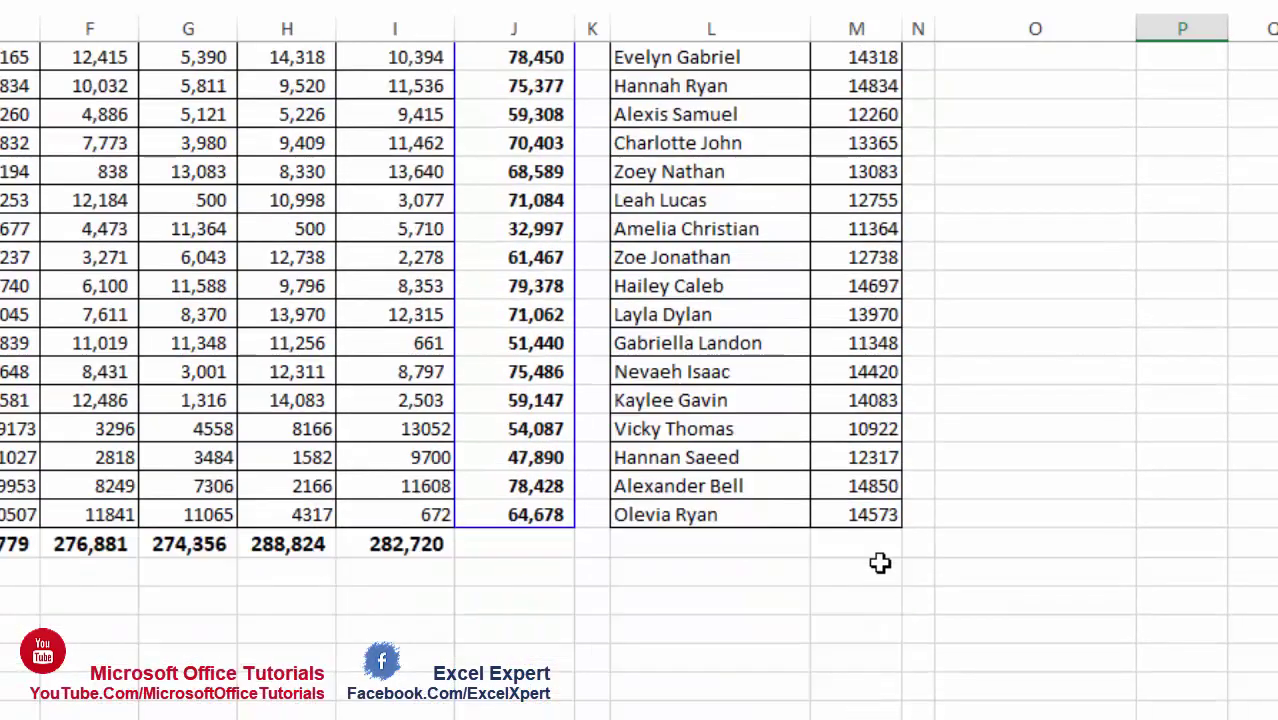
Step: Trace the precedents of the Max Sales formula in cell M39
left_click(886, 458)
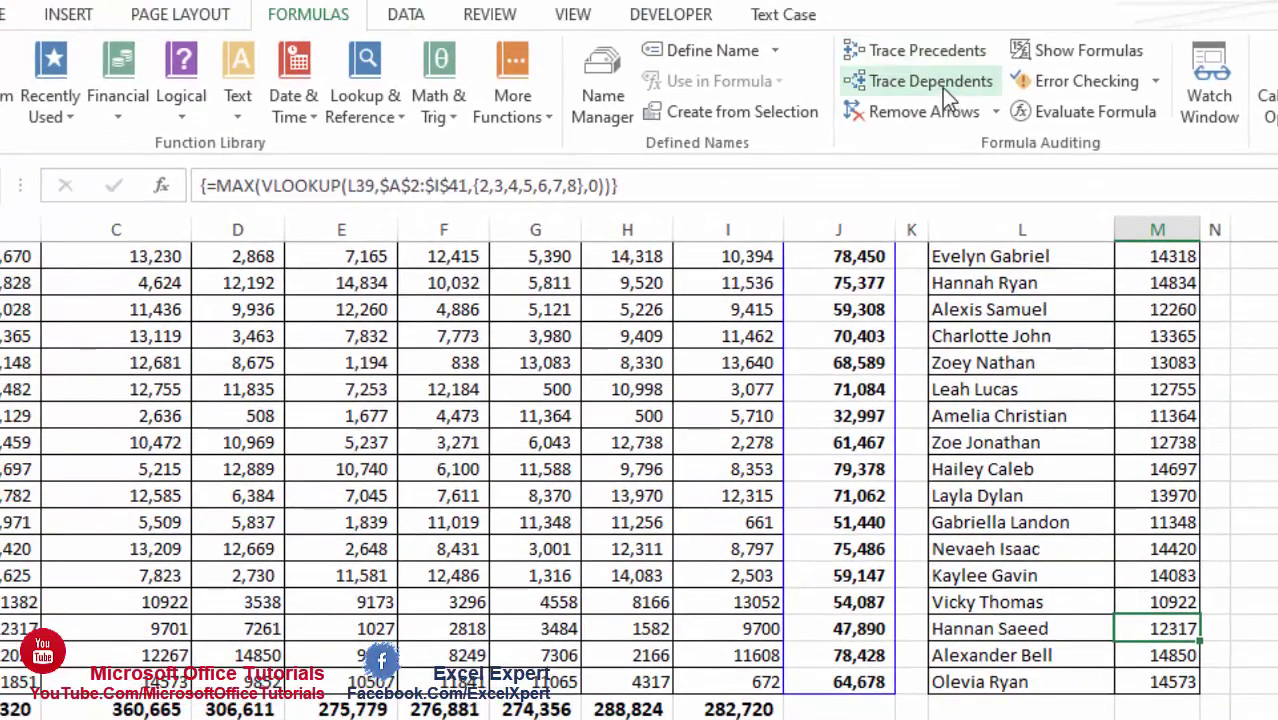
left_click(938, 53)
scroll(1150, 570, "up", 1)
scroll(1185, 548, "up", 1)
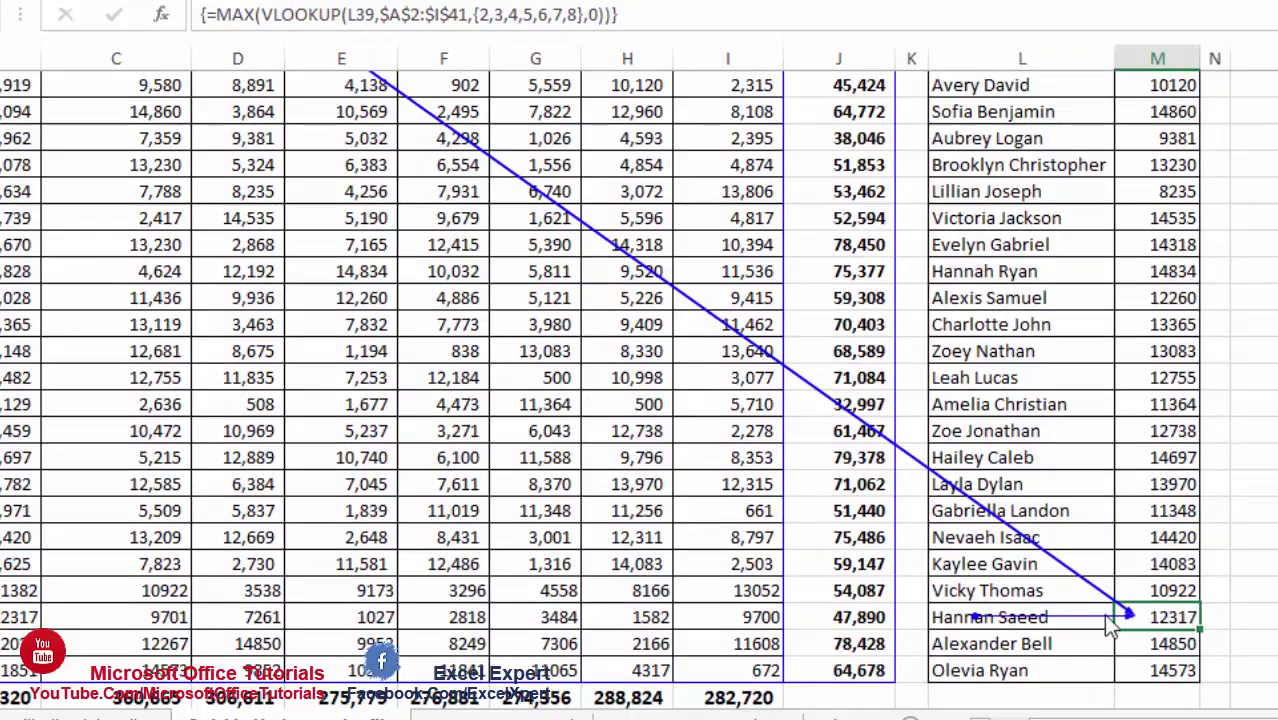
Step: Follow the M39 precedent arrows to their source and examine the referenced sales data range from A2 to I41
scroll(900, 594, "up", 6)
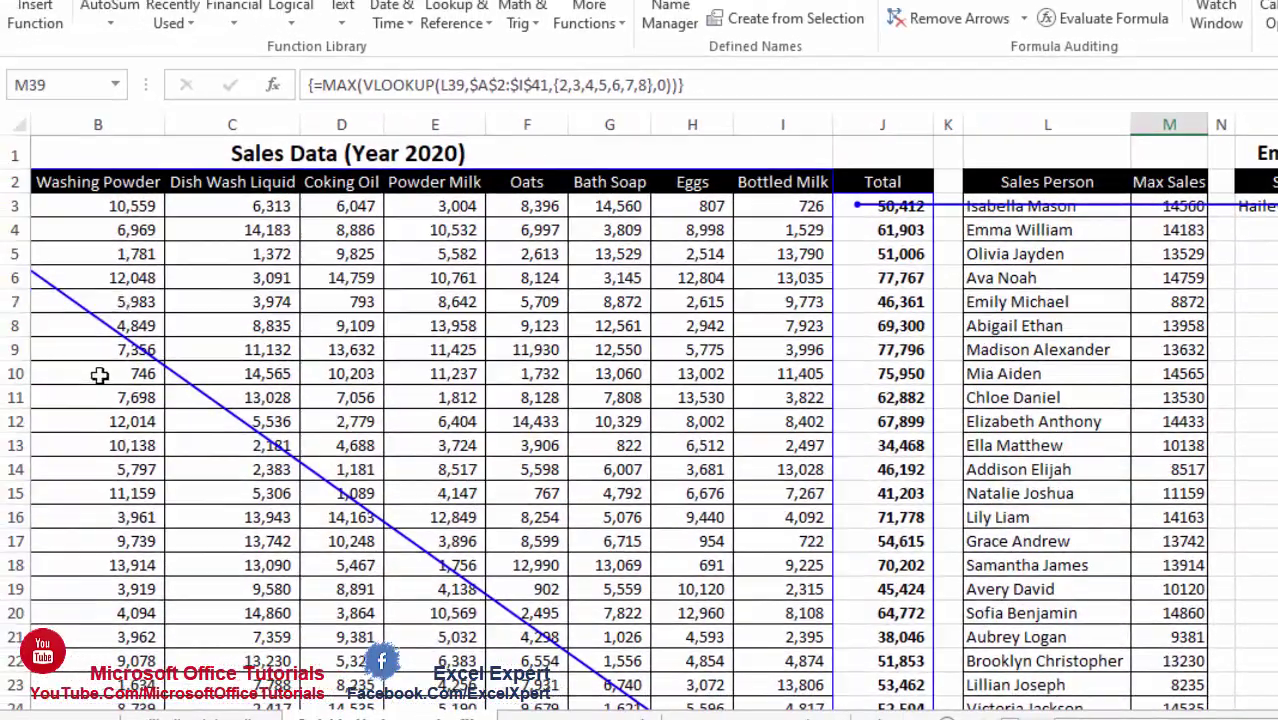
scroll(100, 374, "left", 3)
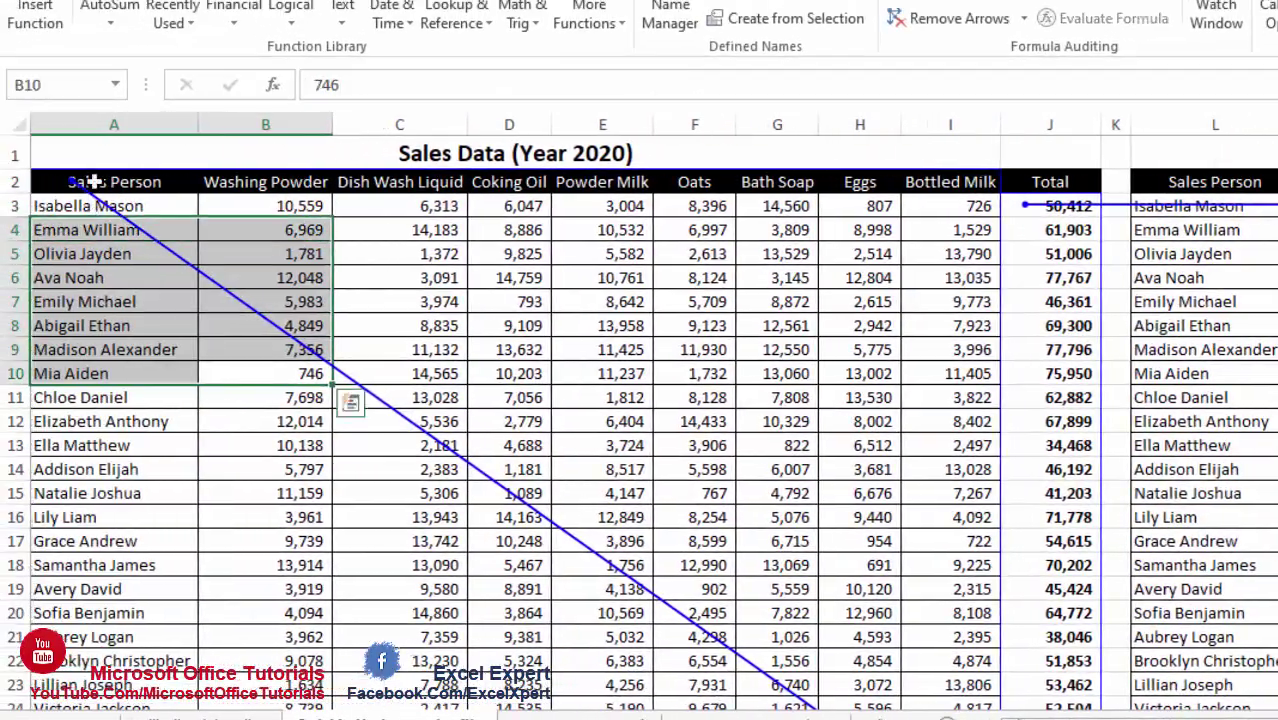
double_click(345, 400)
scroll(377, 408, "down", 11)
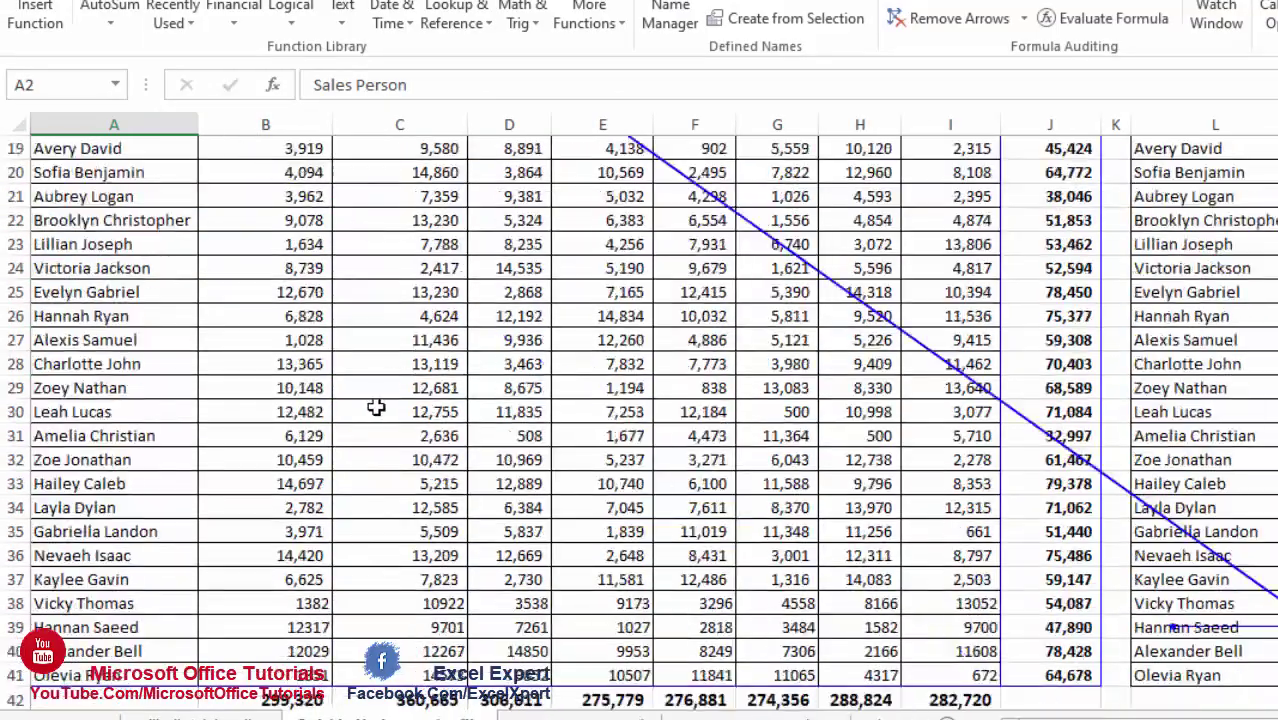
scroll(398, 368, "up", 3)
scroll(398, 368, "up", 6)
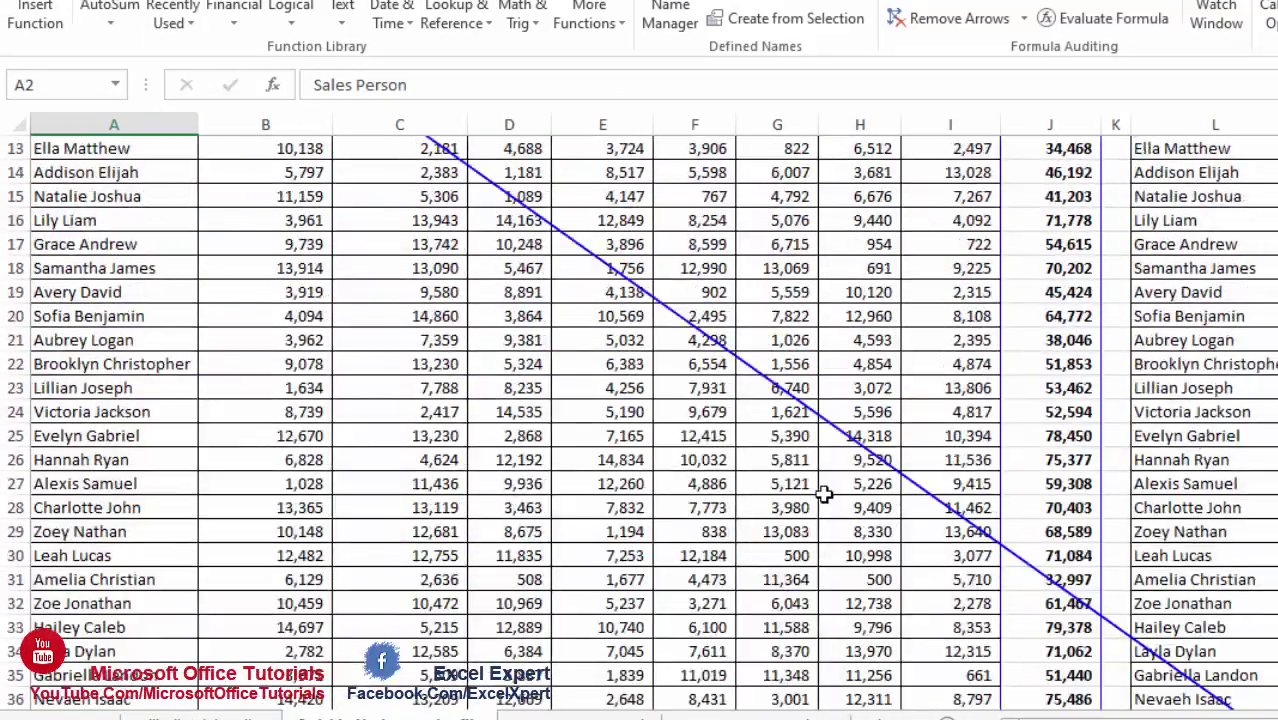
scroll(707, 530, "down", 6)
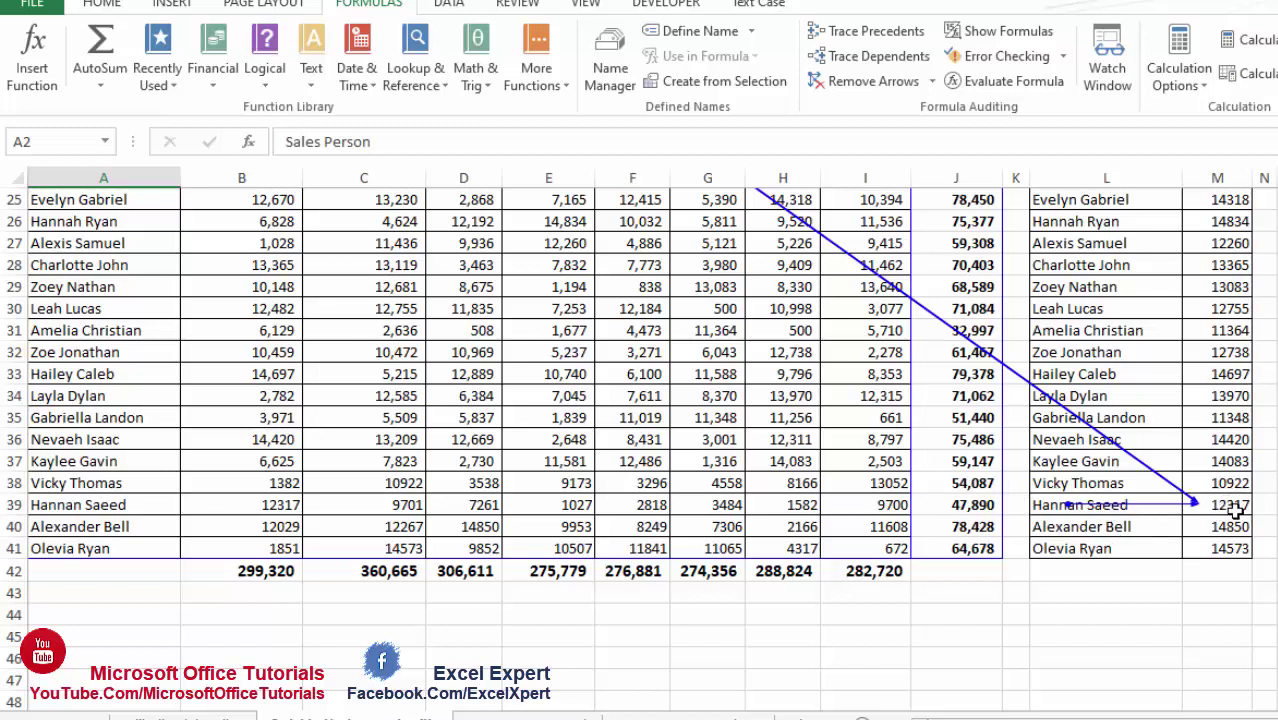
scroll(1167, 528, "up", 8)
scroll(1087, 483, "down", 3)
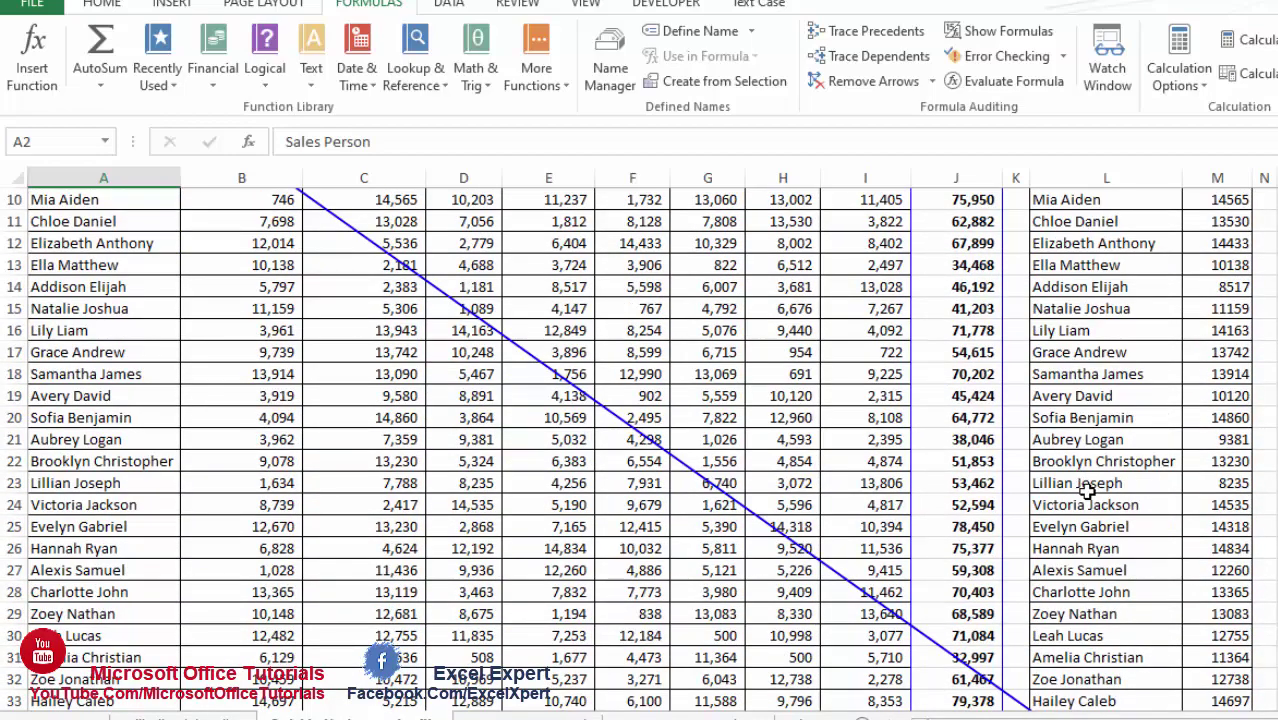
scroll(1087, 490, "up", 3)
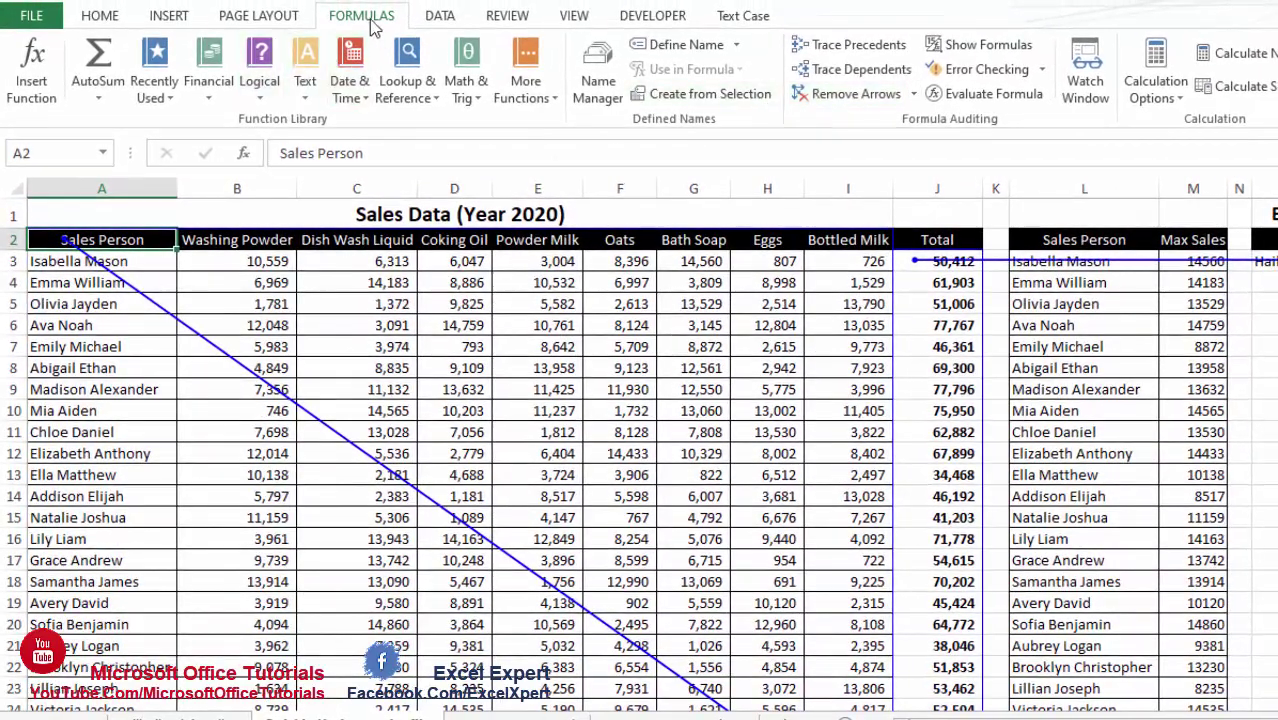
Step: Remove all precedent arrows from the sheet and check that the data is clear of them
left_click(849, 96)
scroll(965, 468, "down", 5)
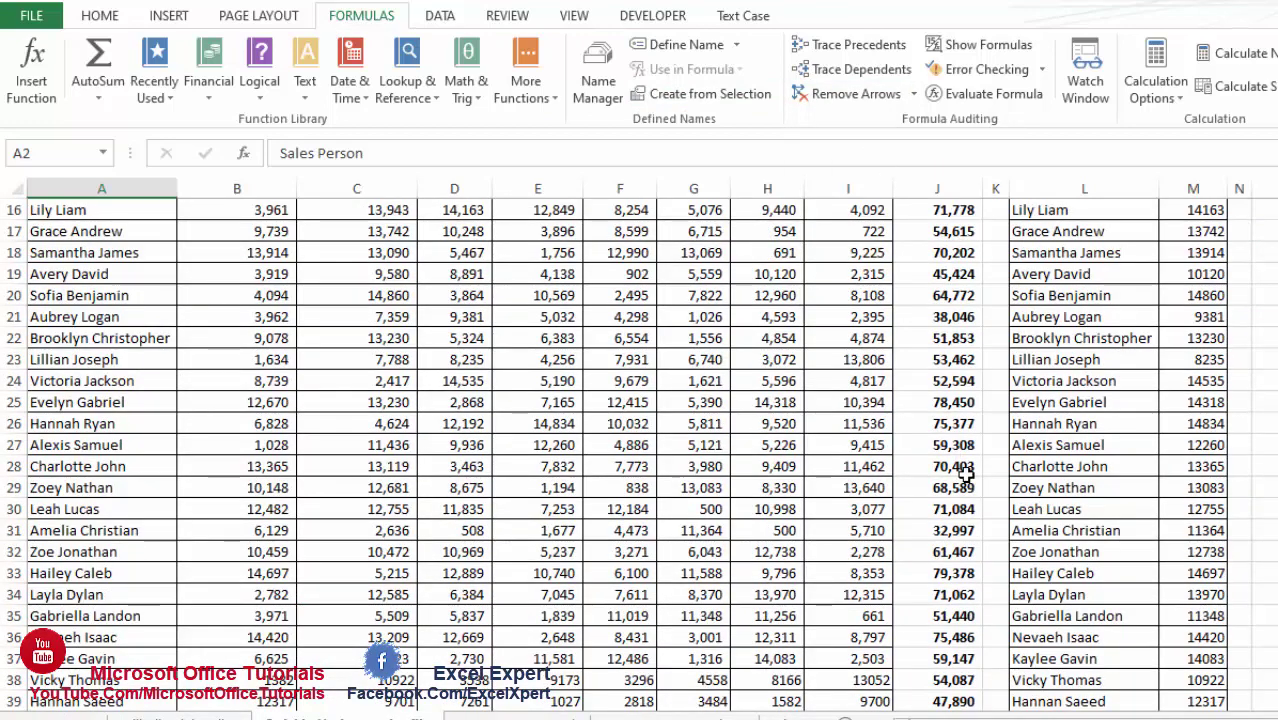
scroll(965, 470, "up", 5)
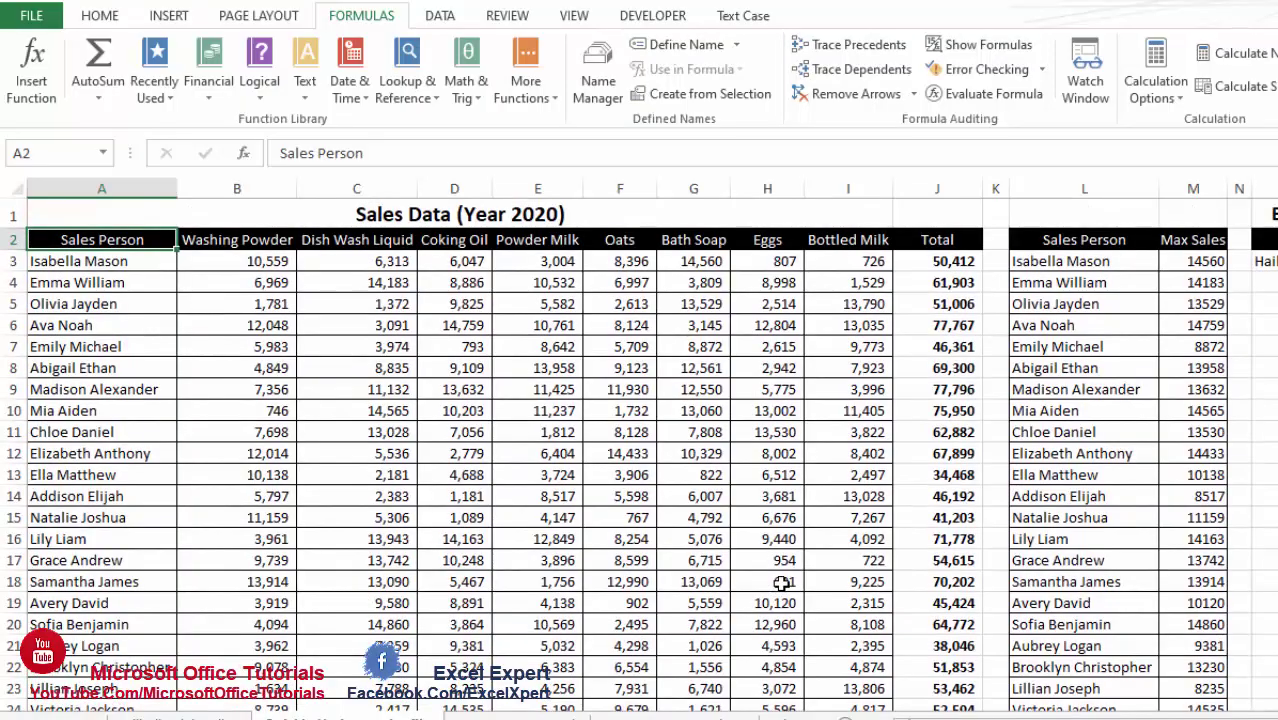
Step: Switch to the Camera Command worksheet with the product profit and loss table
left_click(454, 603)
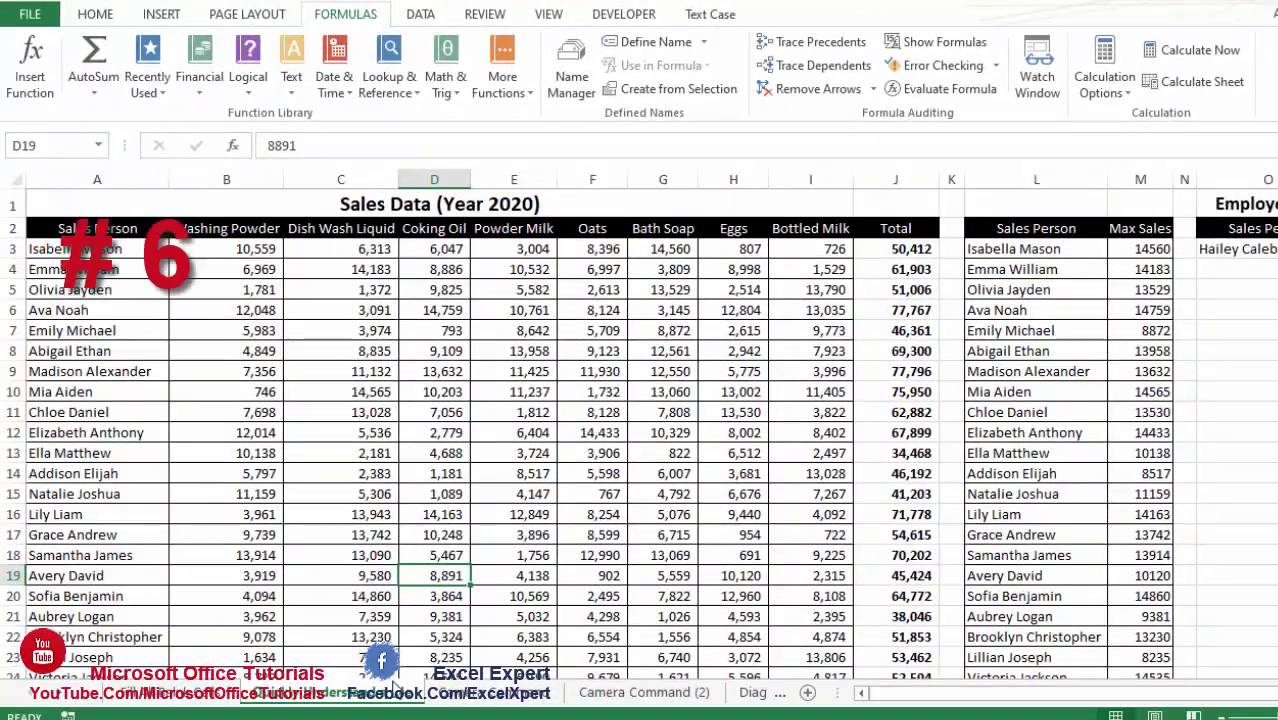
left_click(440, 692)
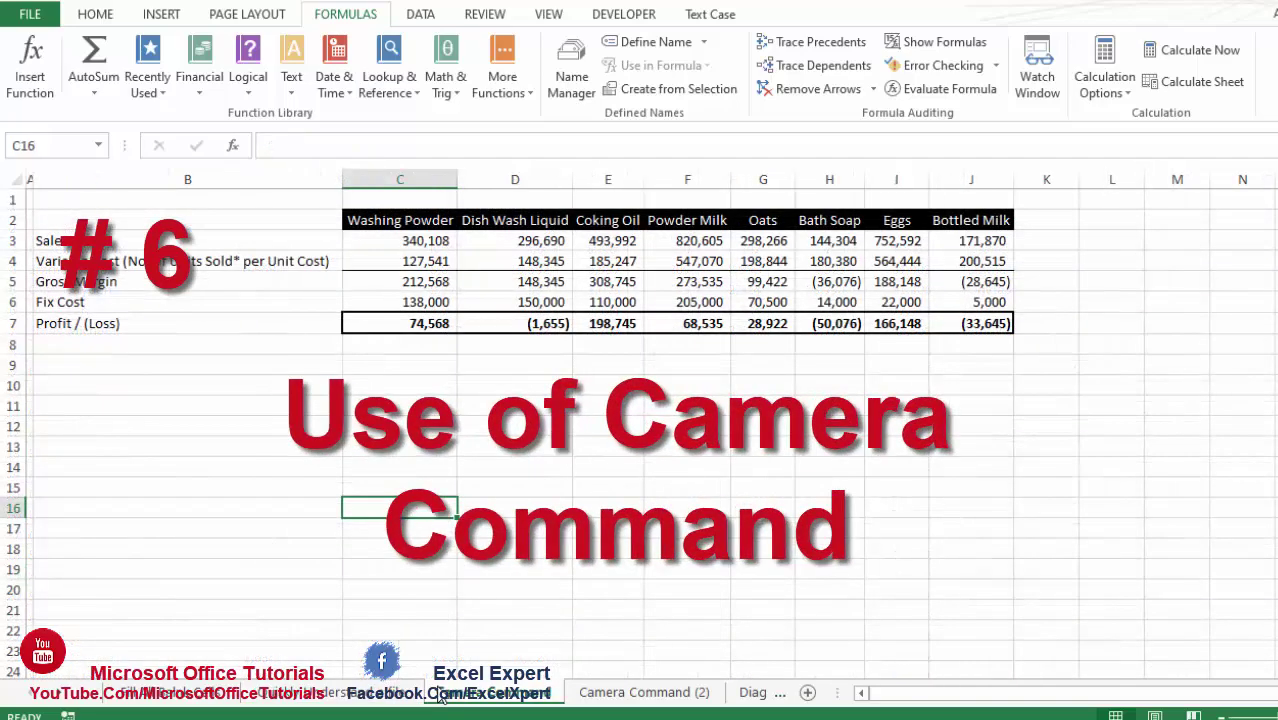
left_click(495, 585)
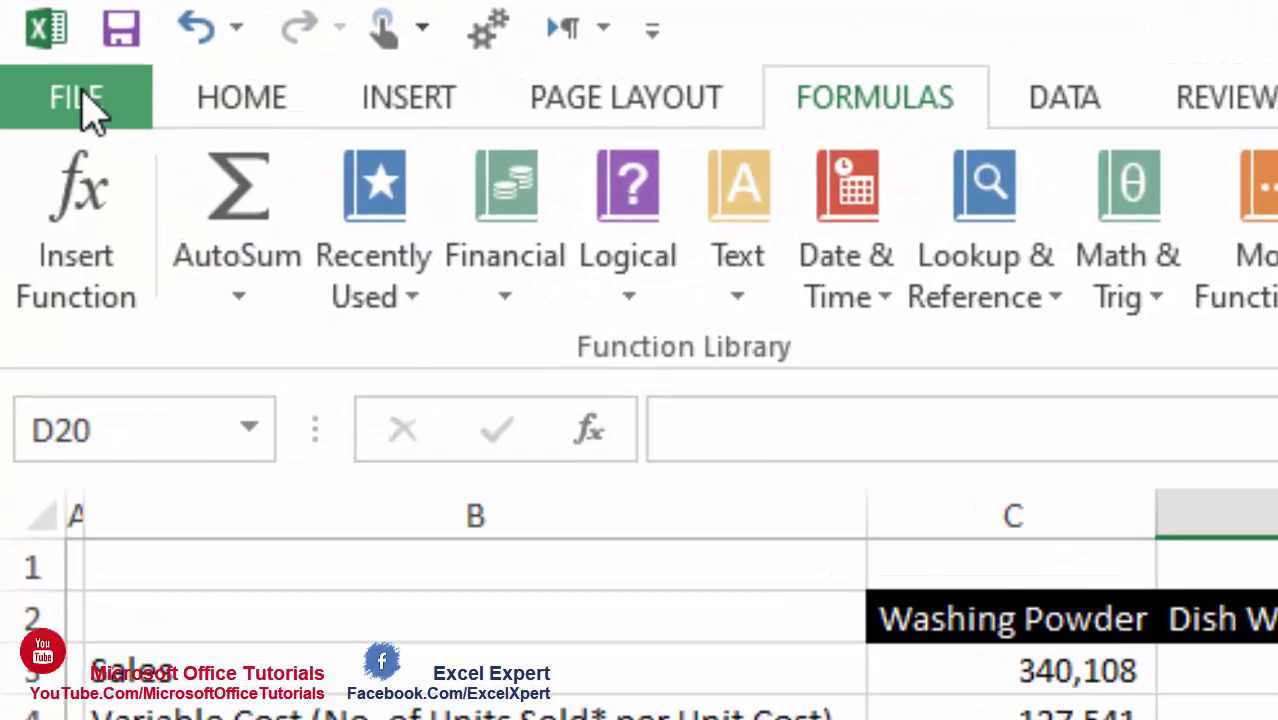
Step: Open the Quick Access Toolbar customization in the Excel options and list All Commands
left_click(85, 110)
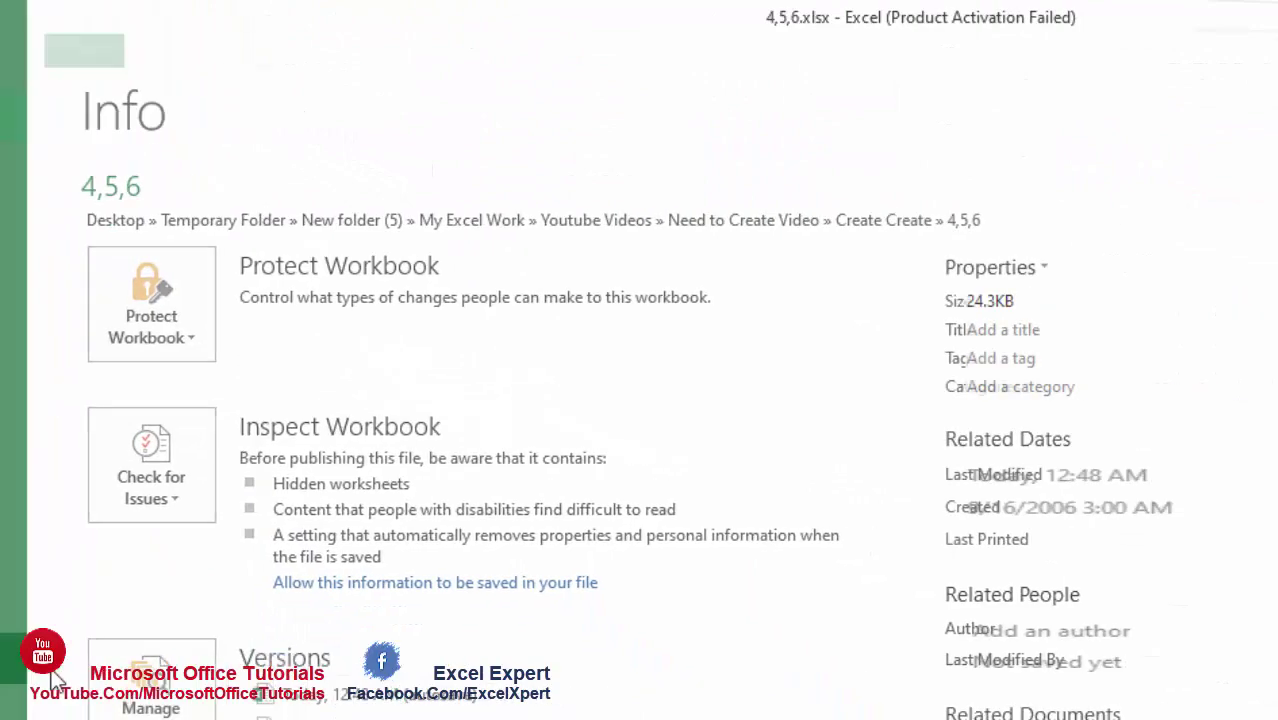
left_click(25, 678)
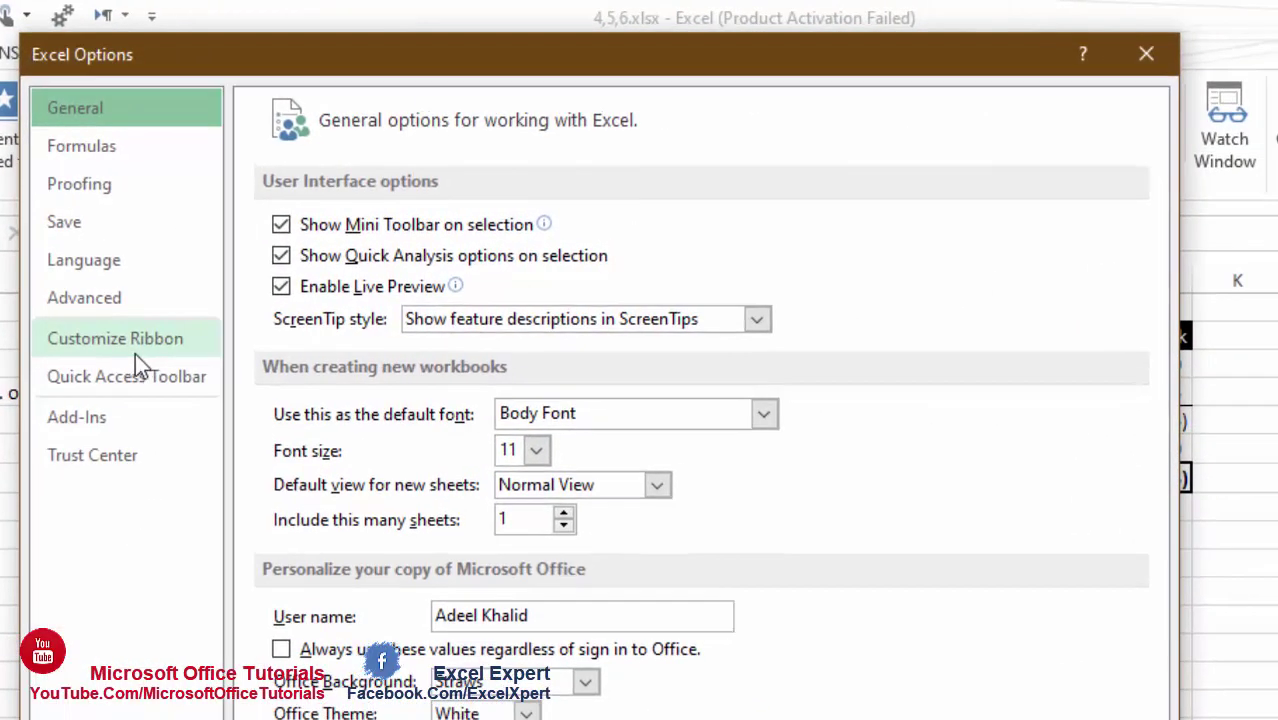
left_click(129, 372)
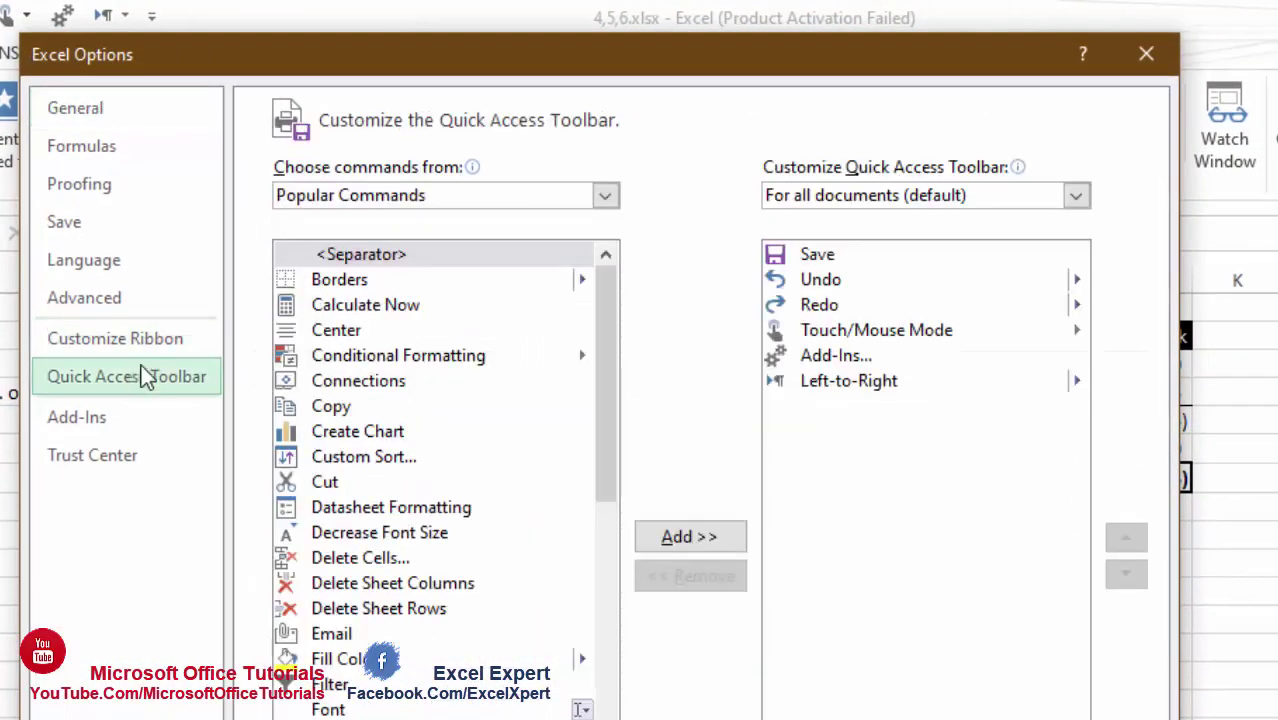
left_click(617, 199)
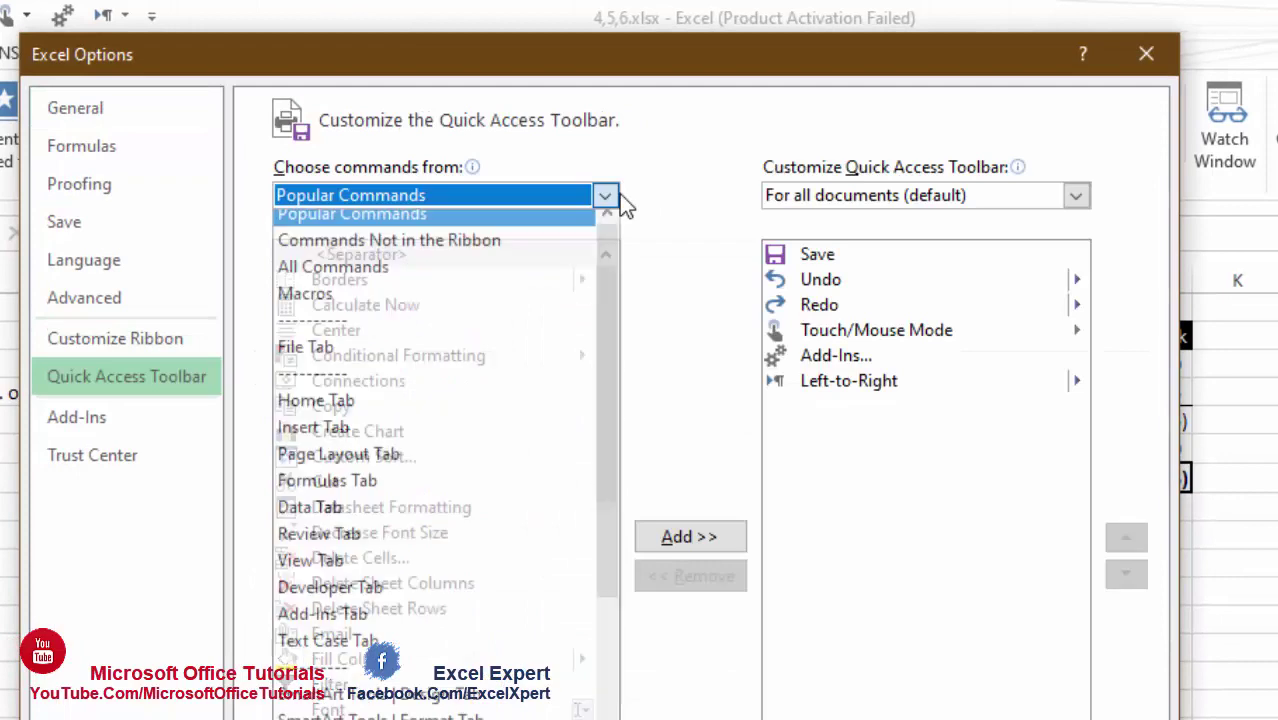
left_click(397, 287)
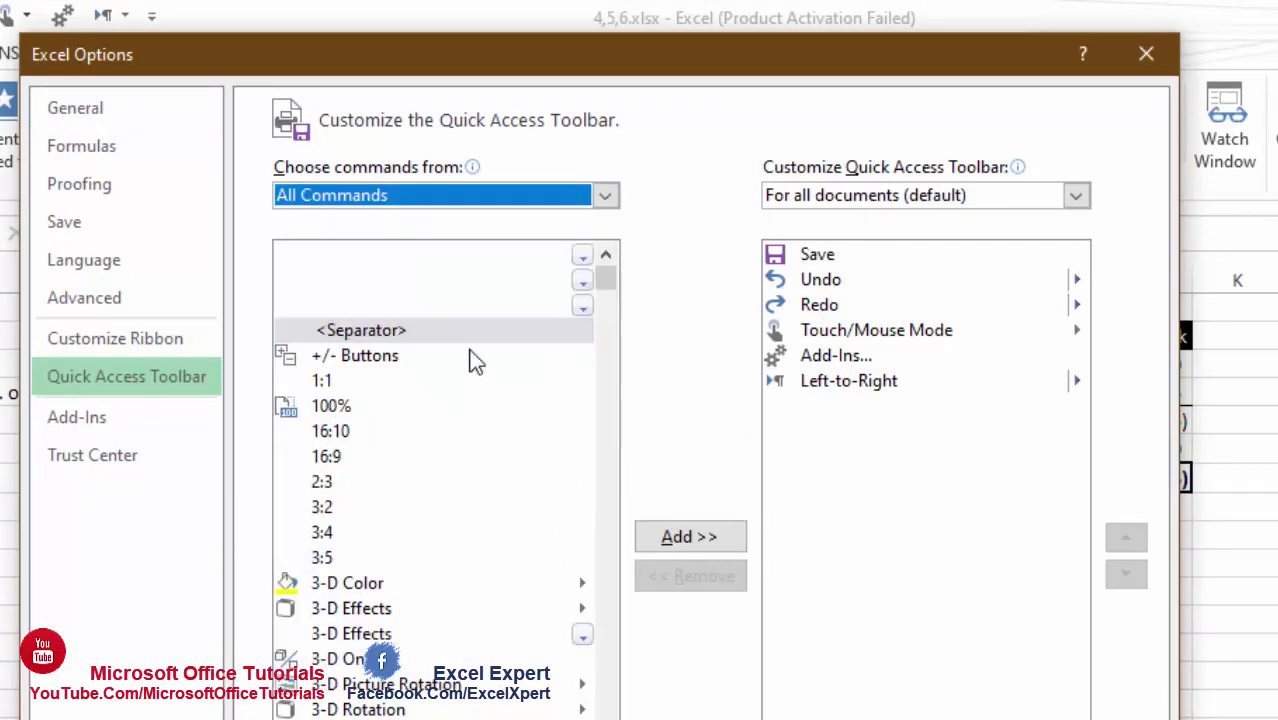
Step: Find the Camera command in the command list and add it to the Quick Access Toolbar
left_click_drag(609, 292, 609, 347)
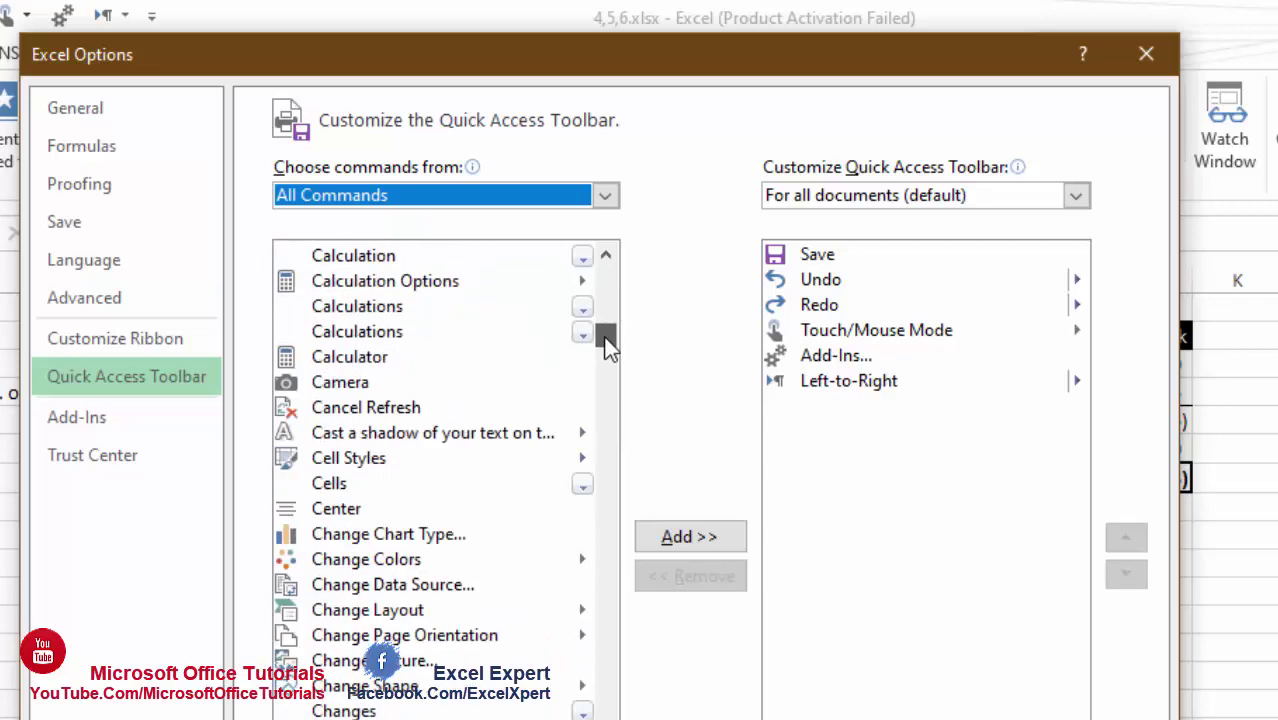
left_click(330, 384)
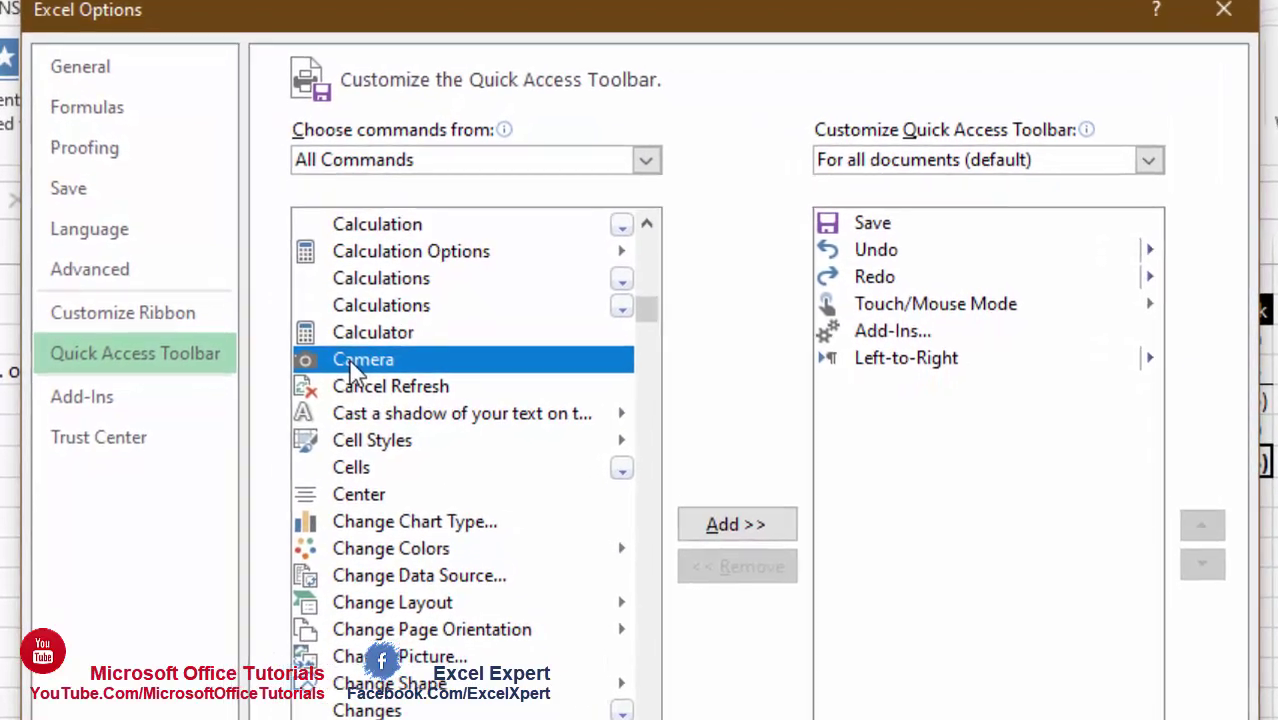
left_click(737, 525)
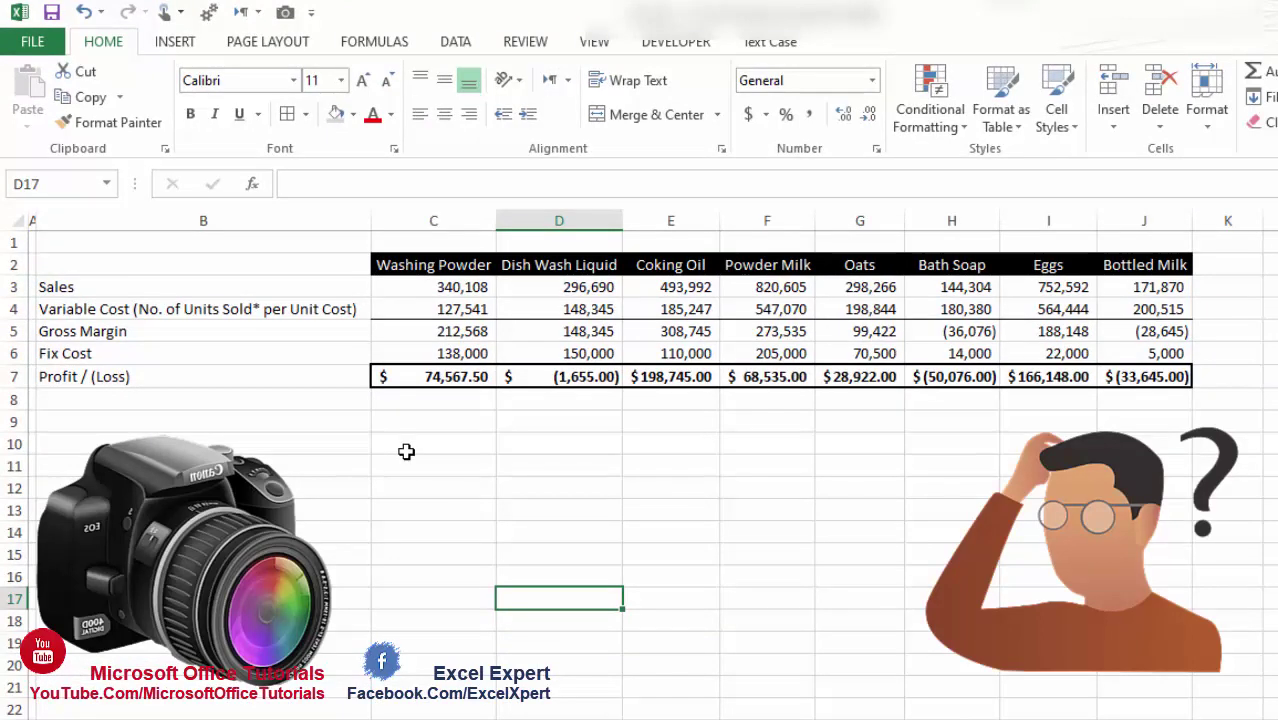
left_click_drag(433, 309, 860, 353)
left_click(872, 424)
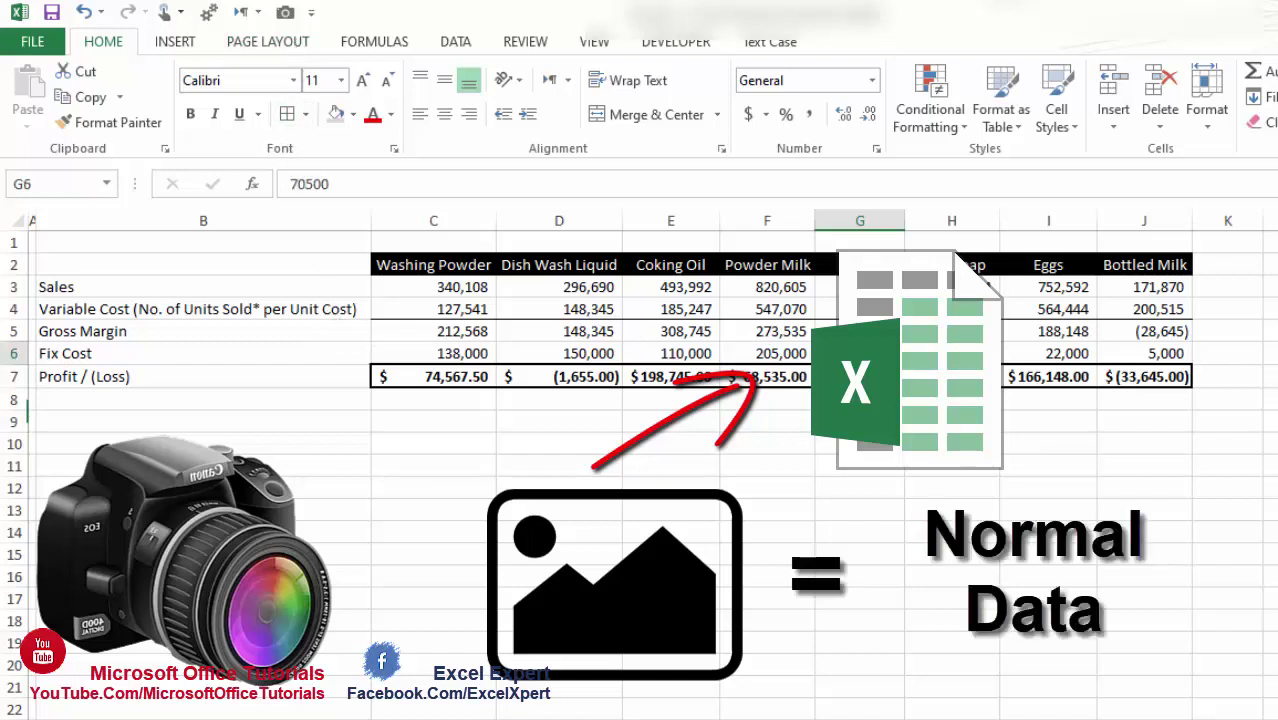
key("Up")
key("Up")
key("Up")
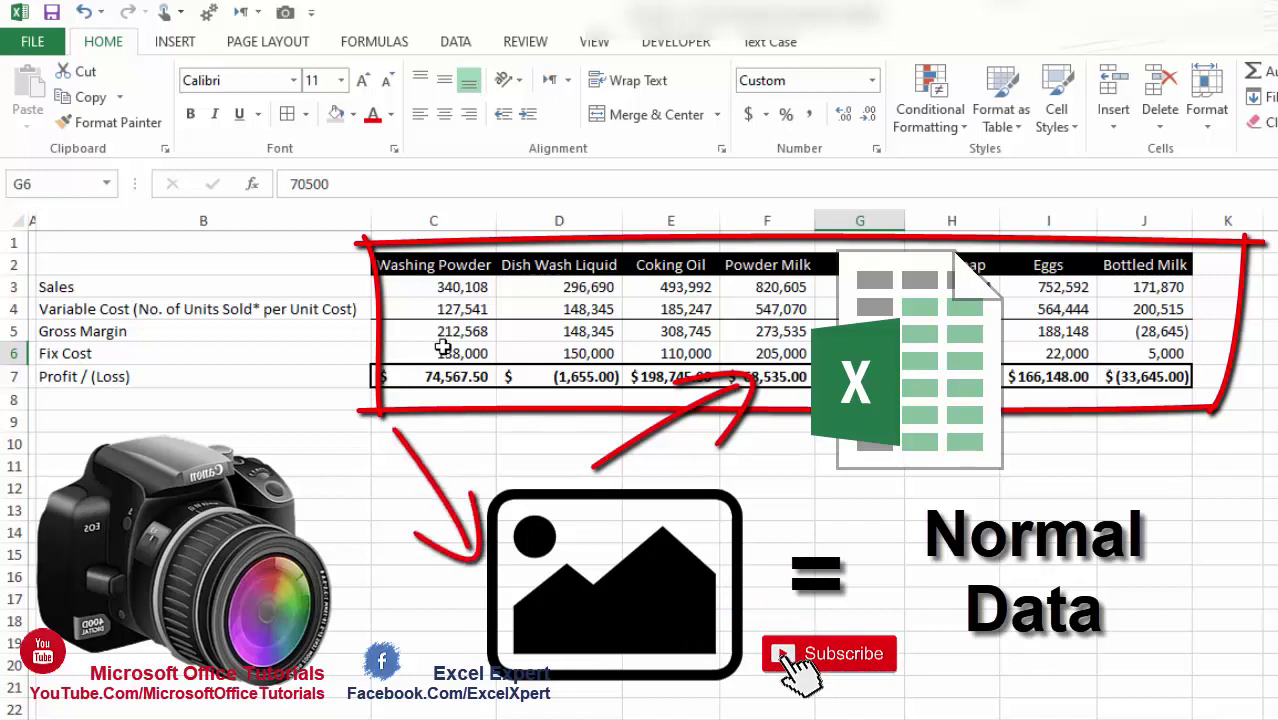
left_click(337, 484)
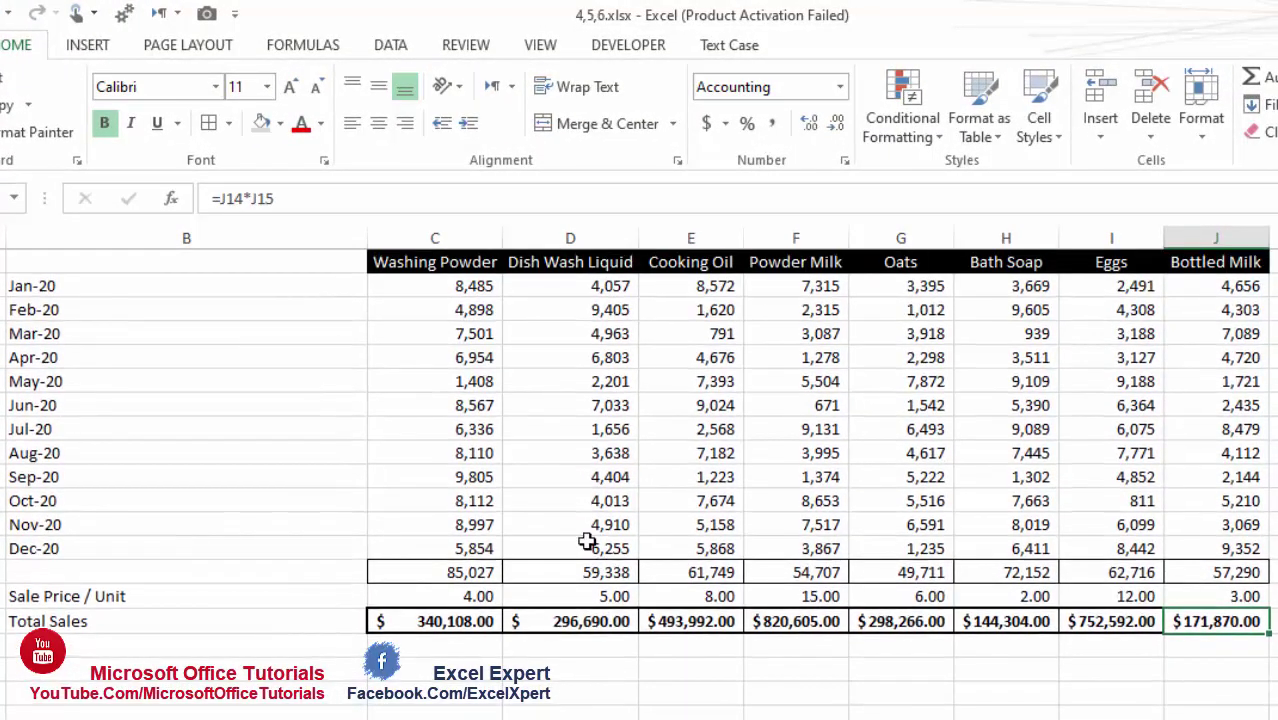
Step: Review the monthly sales table, covering its Jan-20 to Dec-20 rows and the product headings from Washing Powder to Bottled Milk
left_click_drag(464, 310, 700, 477)
left_click(900, 429)
left_click_drag(455, 287, 399, 516)
left_click_drag(137, 305, 150, 357)
key("ctrl+shift+Down")
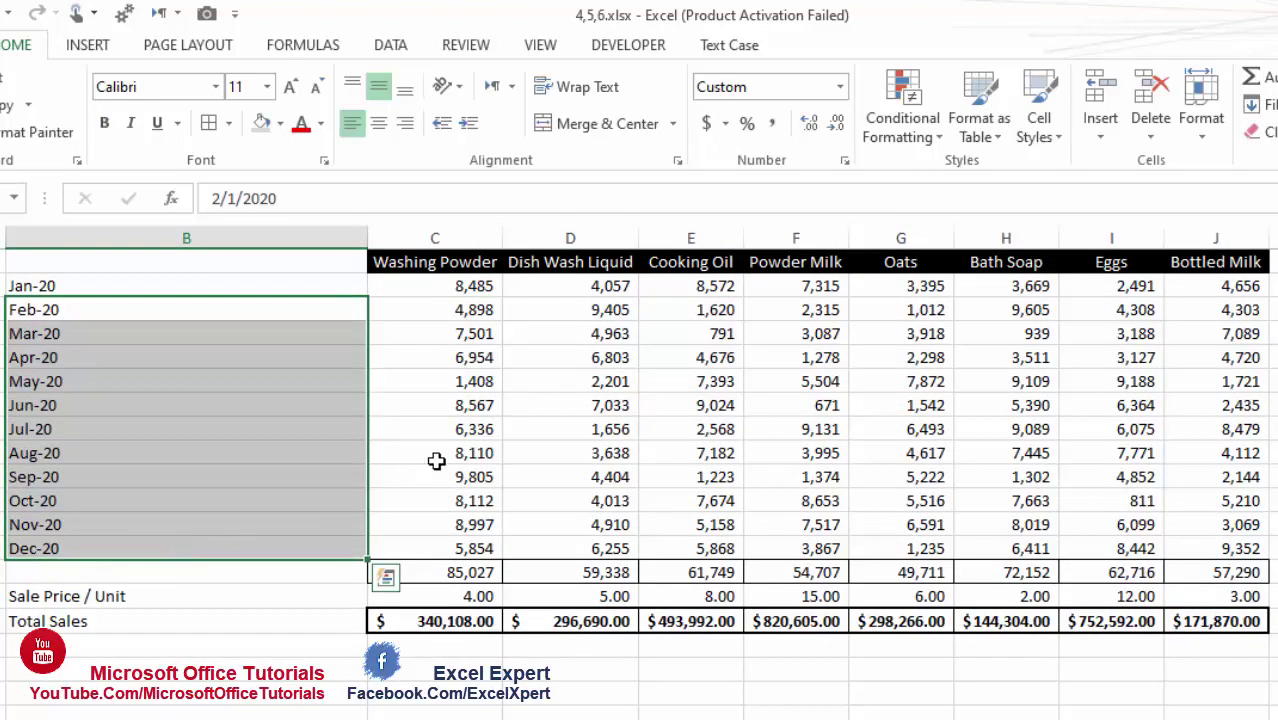
left_click(462, 429)
left_click_drag(460, 263, 1009, 244)
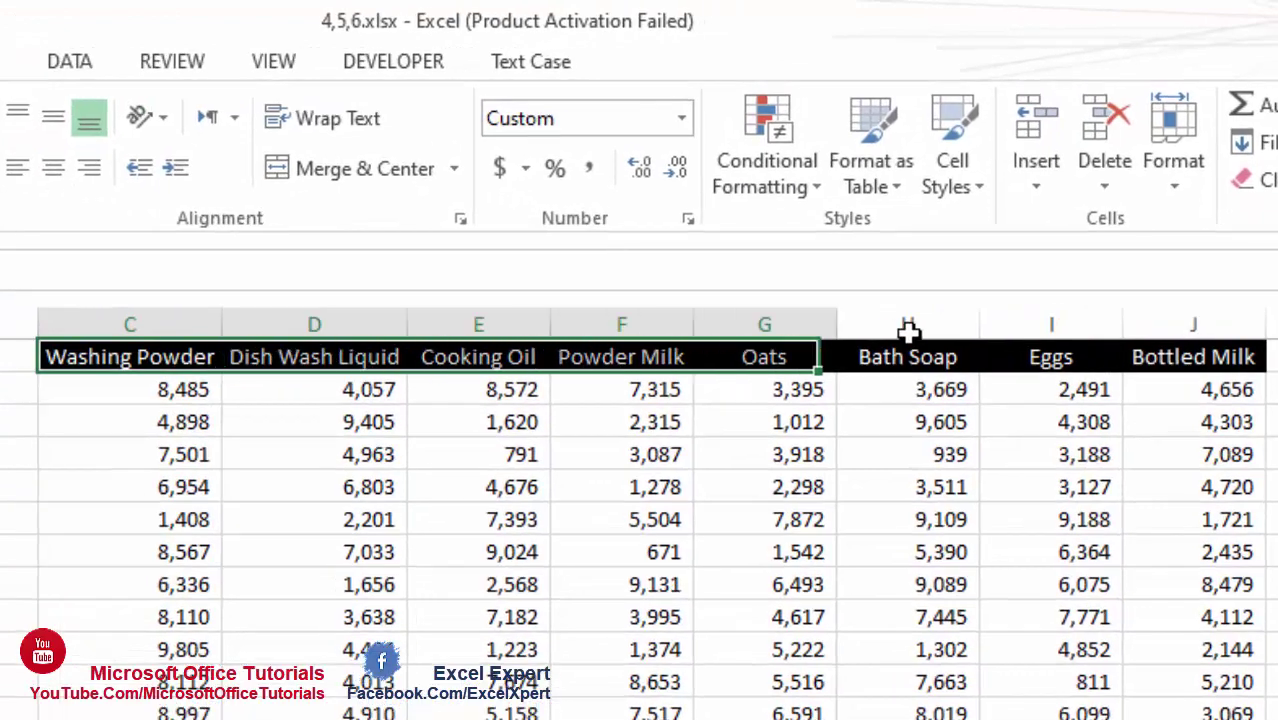
left_click_drag(907, 330, 1104, 331)
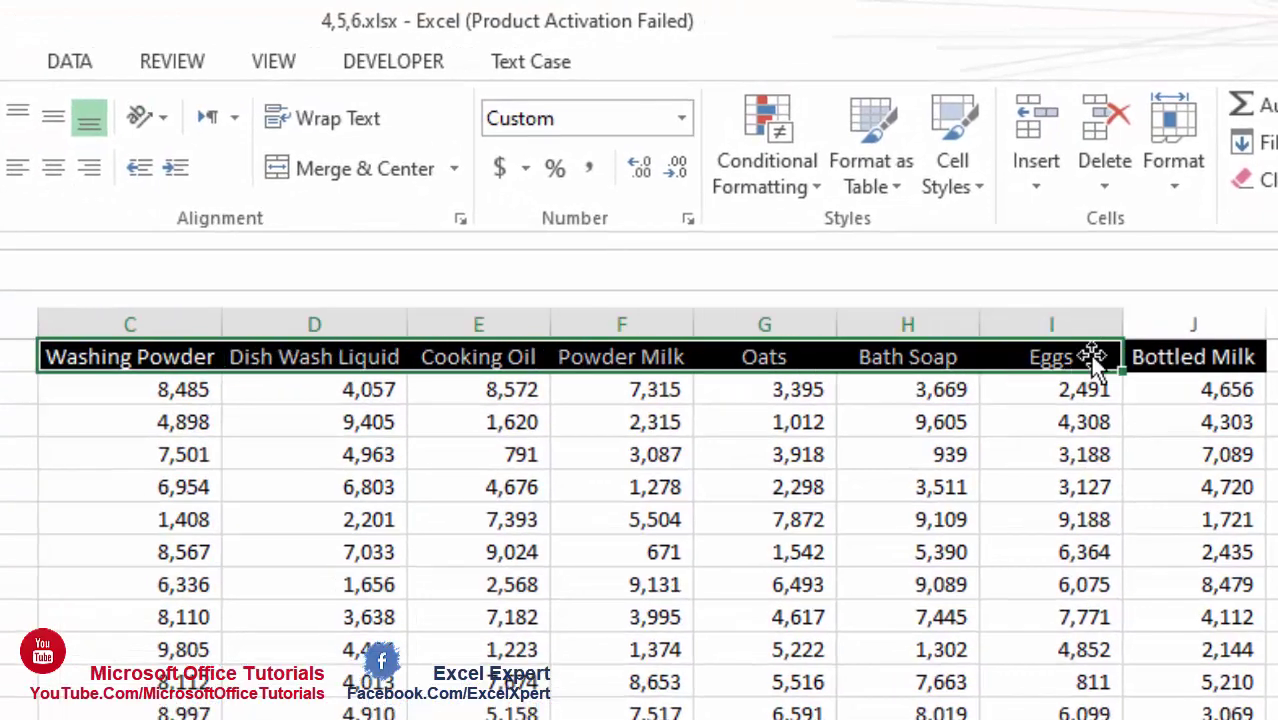
left_click_drag(203, 455, 183, 684)
left_click(490, 552)
left_click(735, 522)
Step: Review the month labels, the total units row and the Sale Price / Unit row across all products
left_click_drag(425, 169, 414, 514)
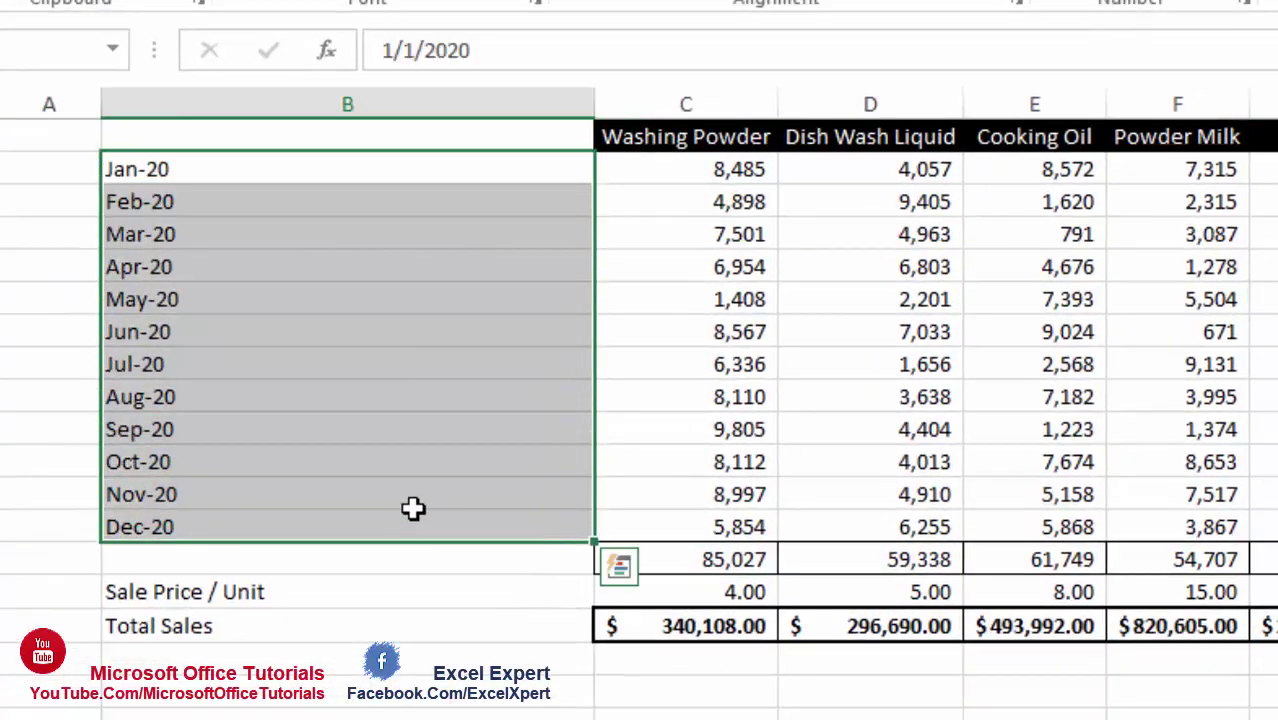
left_click(414, 500)
left_click_drag(660, 568, 1096, 559)
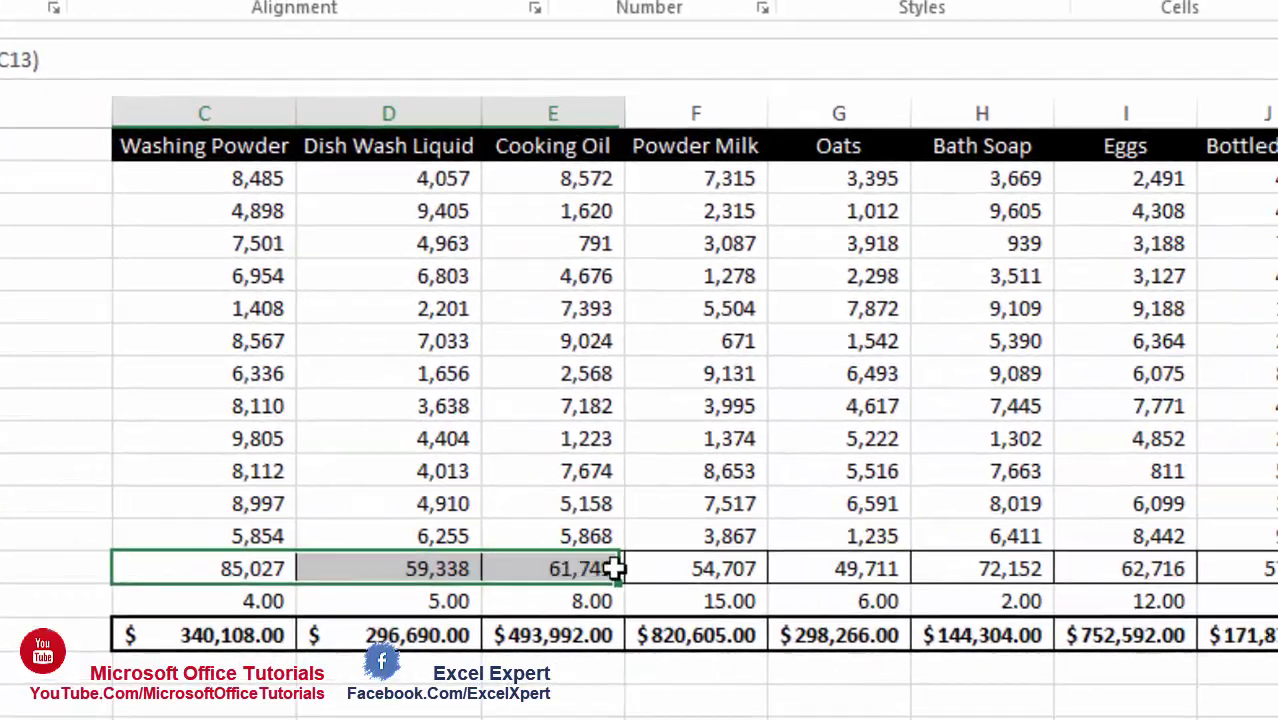
left_click_drag(613, 568, 1240, 569)
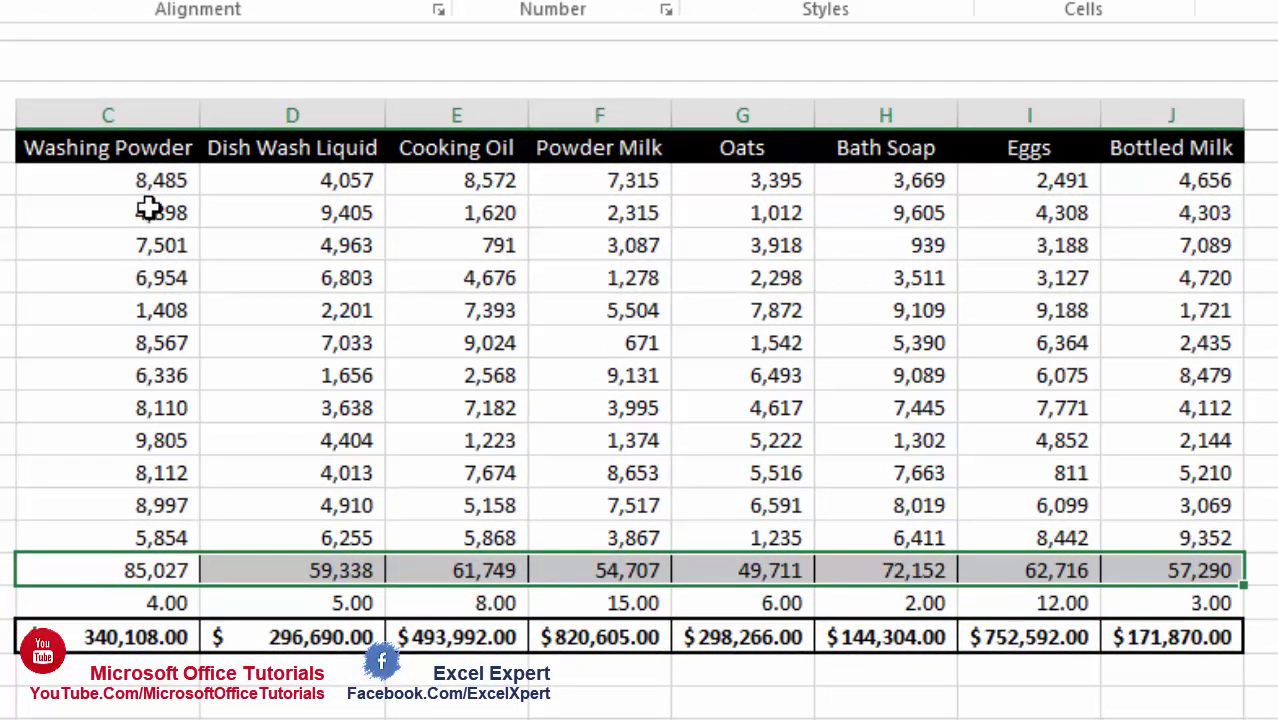
left_click_drag(108, 608, 1214, 612)
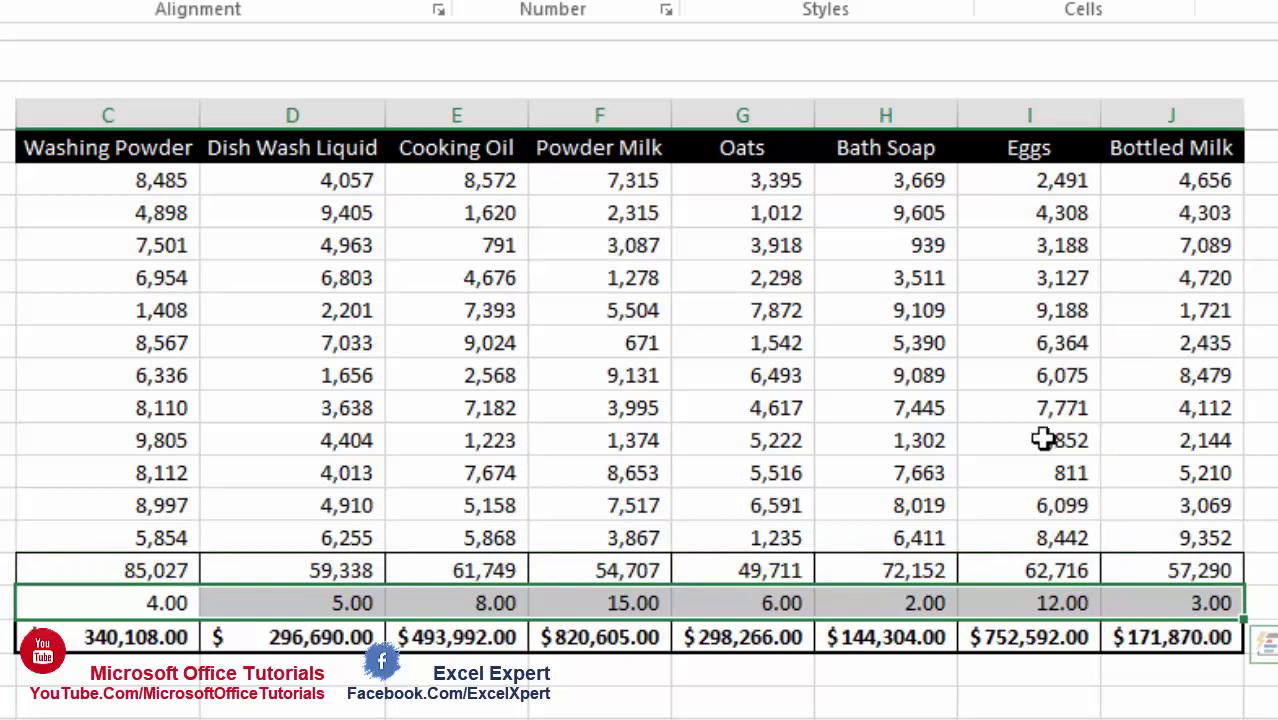
Step: Review the Total Sales row and the Camera Command sheet formula that links Washing Powder's Sales to it
left_click(1030, 637)
left_click_drag(1030, 637, 78, 637)
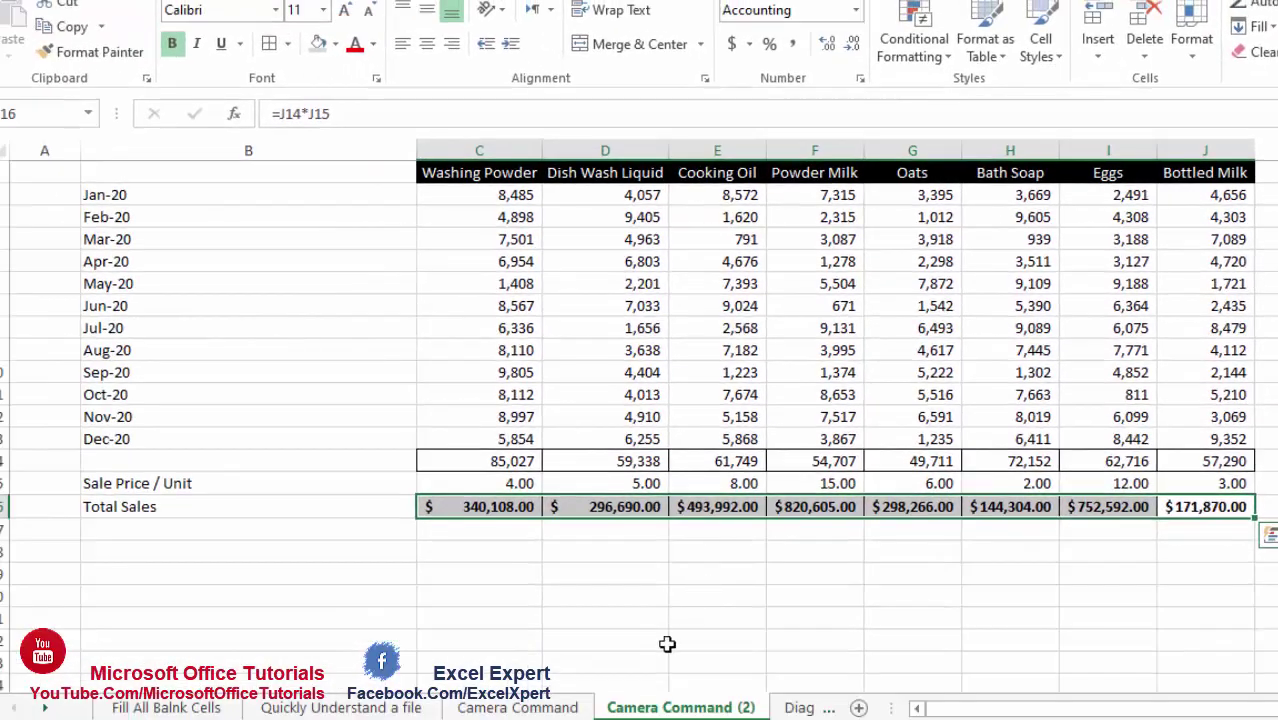
left_click(520, 707)
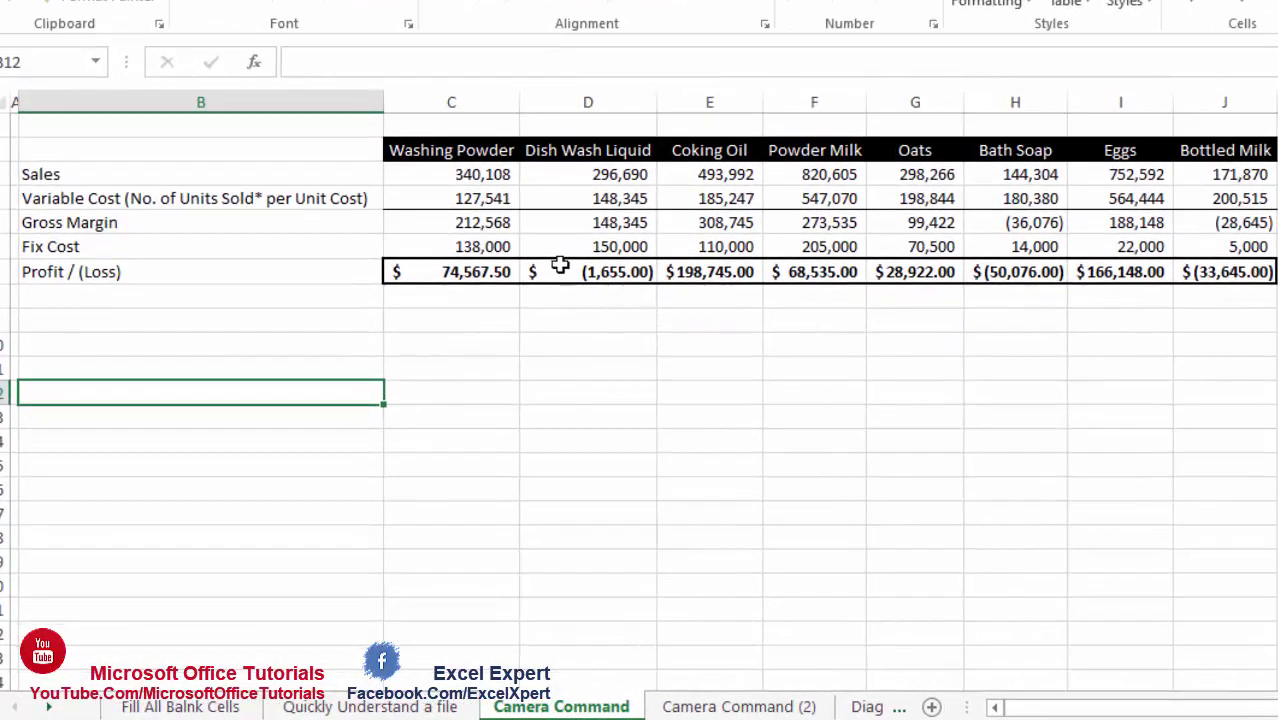
double_click(466, 176)
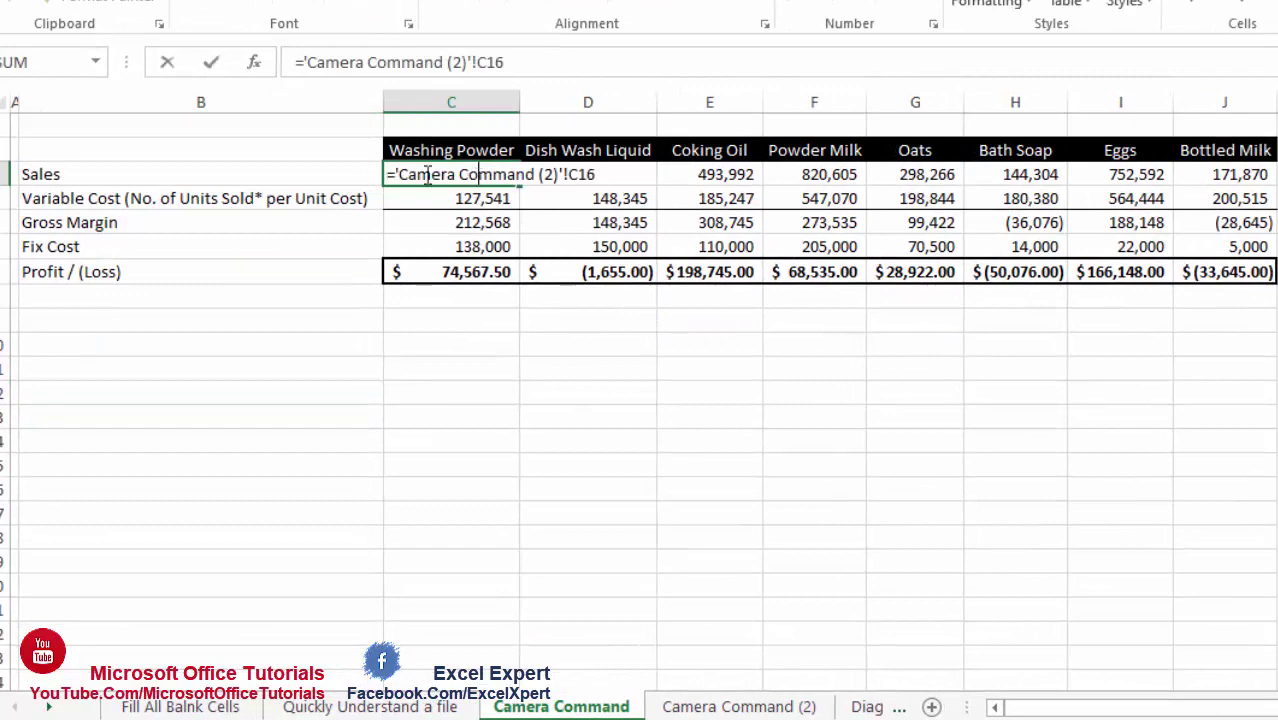
key("Escape")
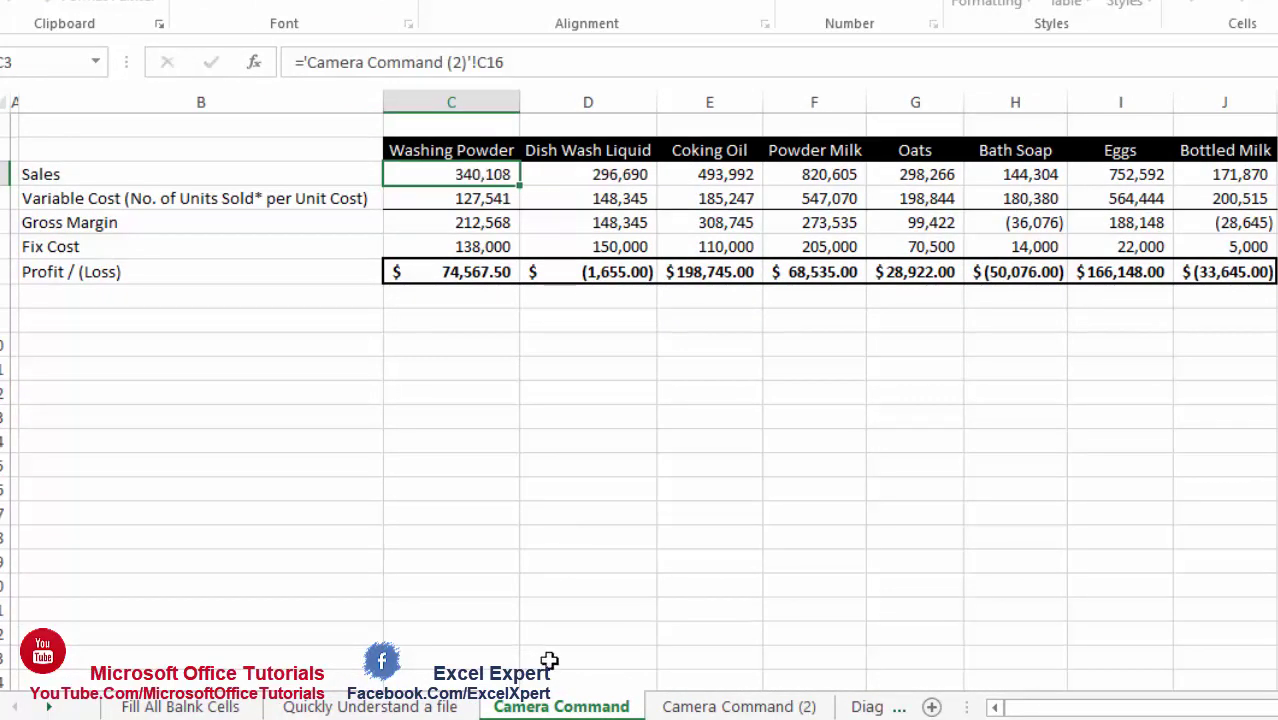
left_click(739, 707)
left_click(540, 489)
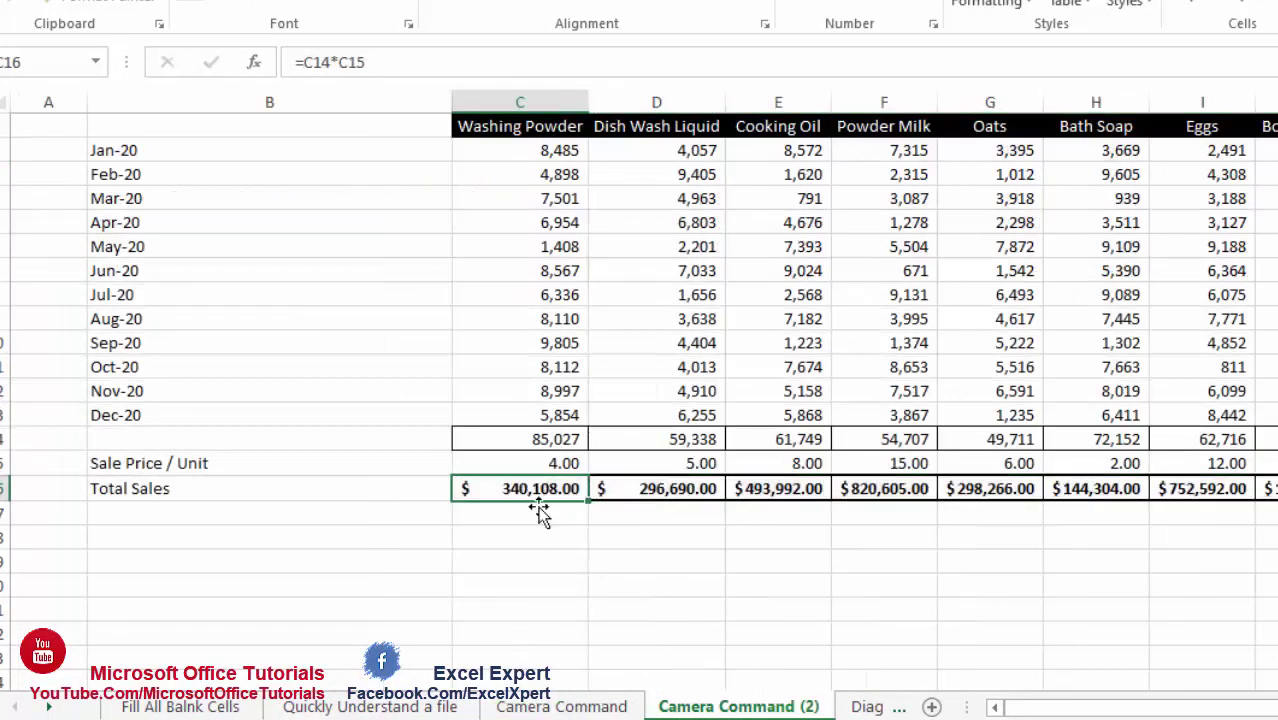
left_click(562, 707)
double_click(475, 172)
key("Escape")
Step: Inspect Washing Powder's variable cost formula and the total units cell it references on the Camera Command (2) sheet
left_click(355, 196)
left_click(478, 197)
double_click(478, 197)
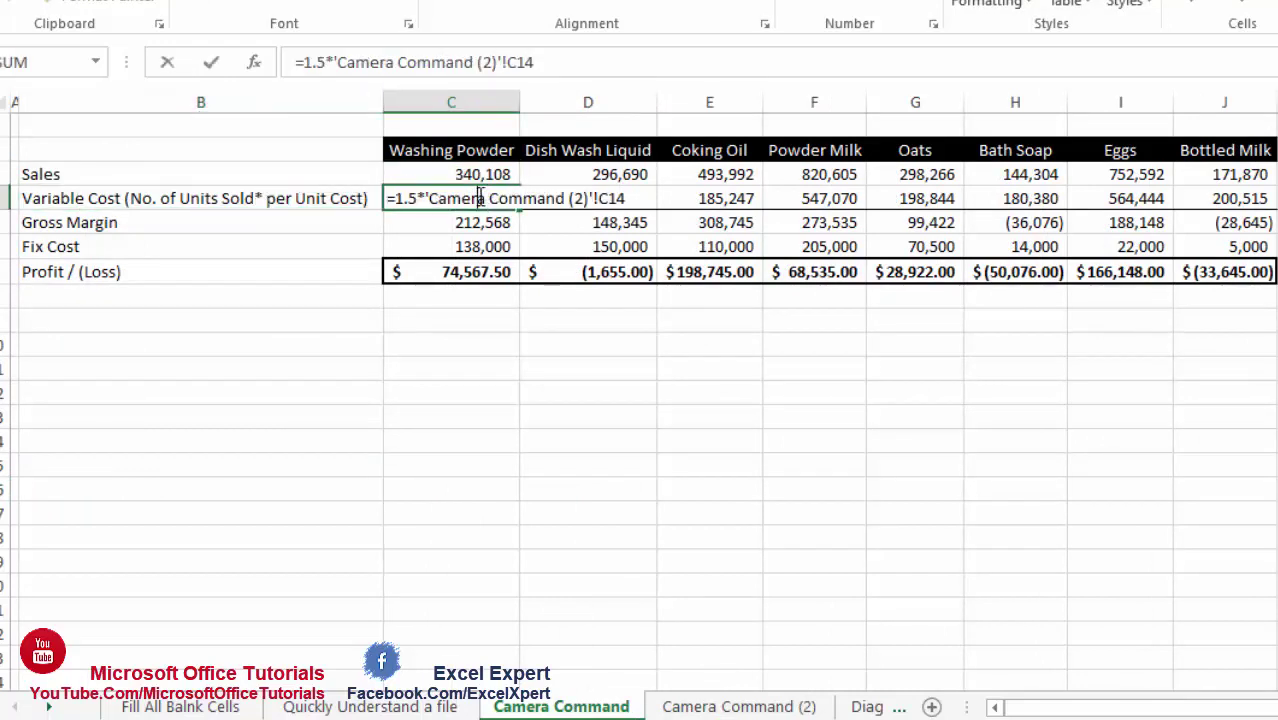
key("Escape")
left_click(739, 707)
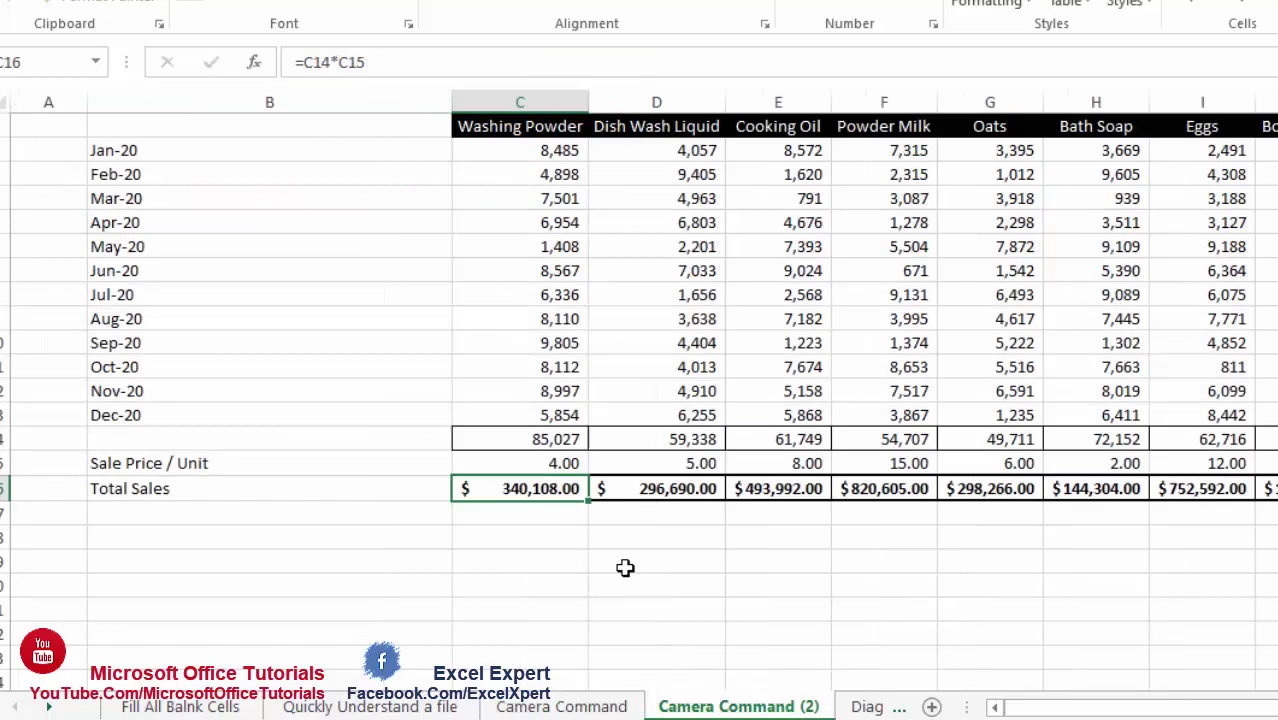
double_click(531, 441)
key("Escape")
left_click(561, 707)
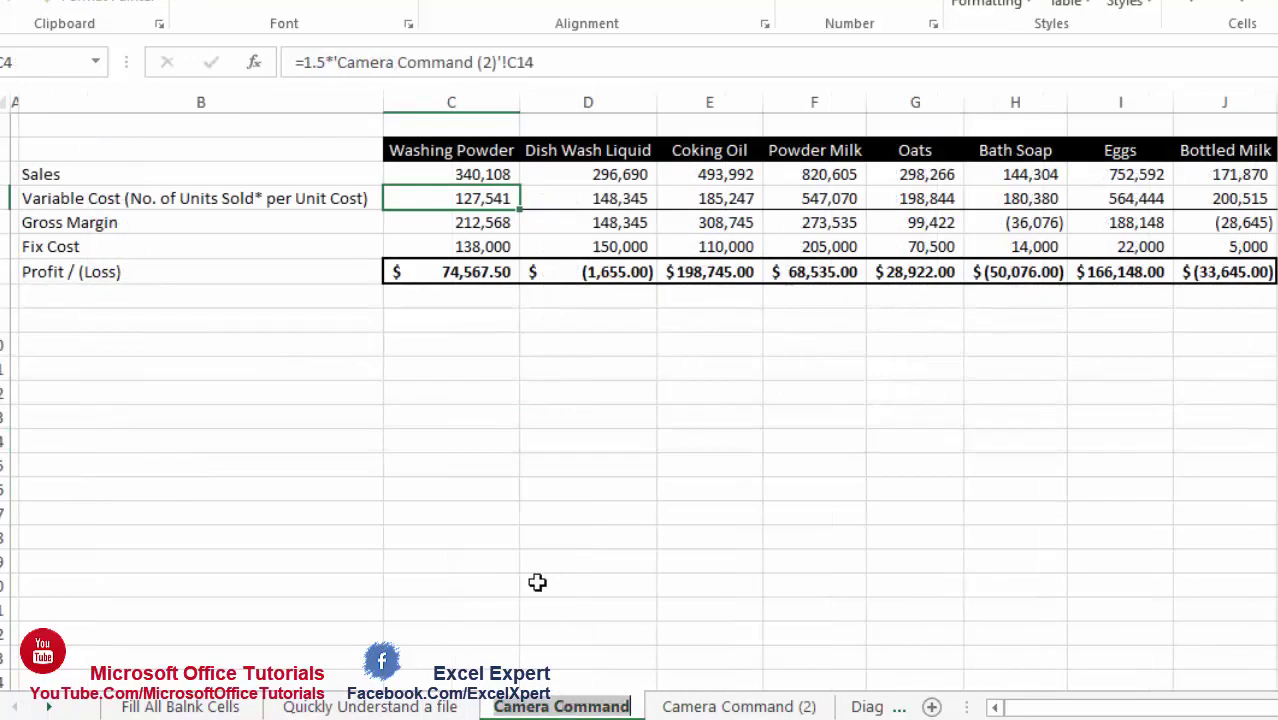
Step: Inspect the Variable Cost formulas across the products from Washing Powder to Bottled Milk on the Camera Command sheet
double_click(456, 199)
left_click(642, 203)
left_click(782, 199)
left_click(915, 199)
left_click(1120, 199)
left_click(1230, 199)
left_click_drag(1103, 193, 453, 199)
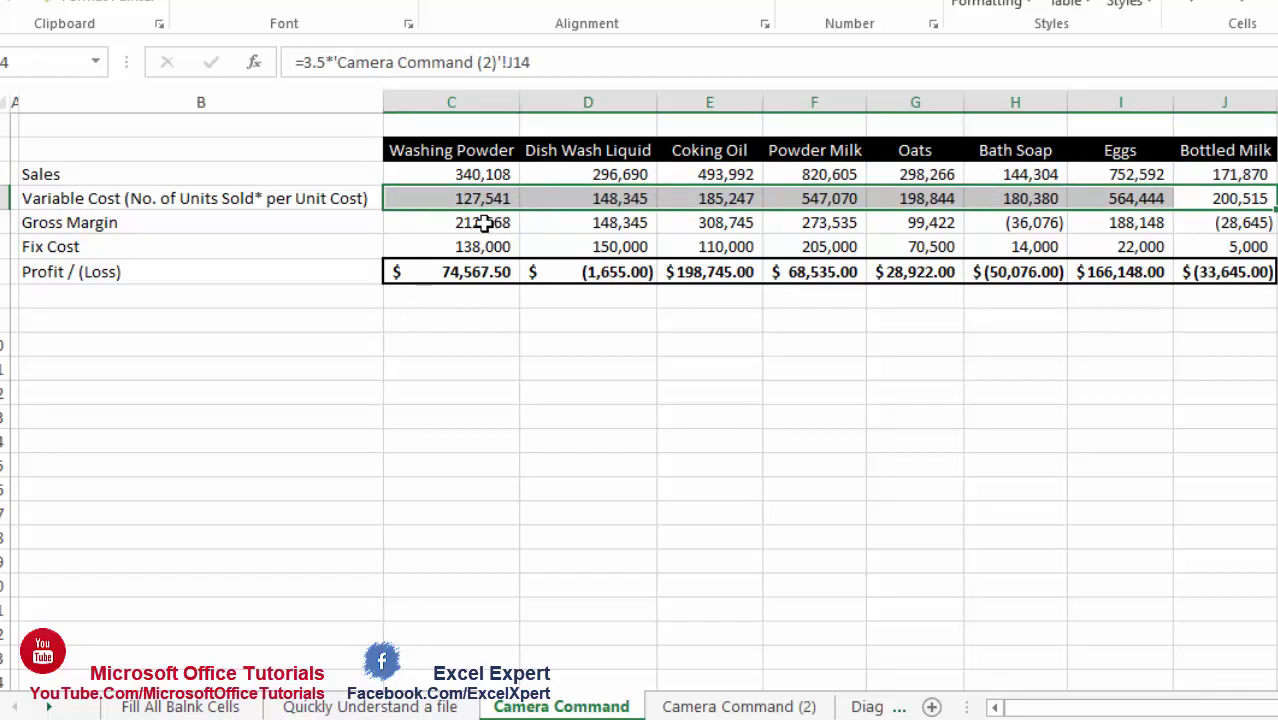
Step: Review the Gross Margin, Fix Cost and Profit / (Loss) rows across the products, including Bottled Milk
left_click(456, 222)
mouse_move(462, 246)
left_mouse_down()
mouse_move(1241, 245)
mouse_move(1230, 272)
mouse_move(499, 271)
left_mouse_up()
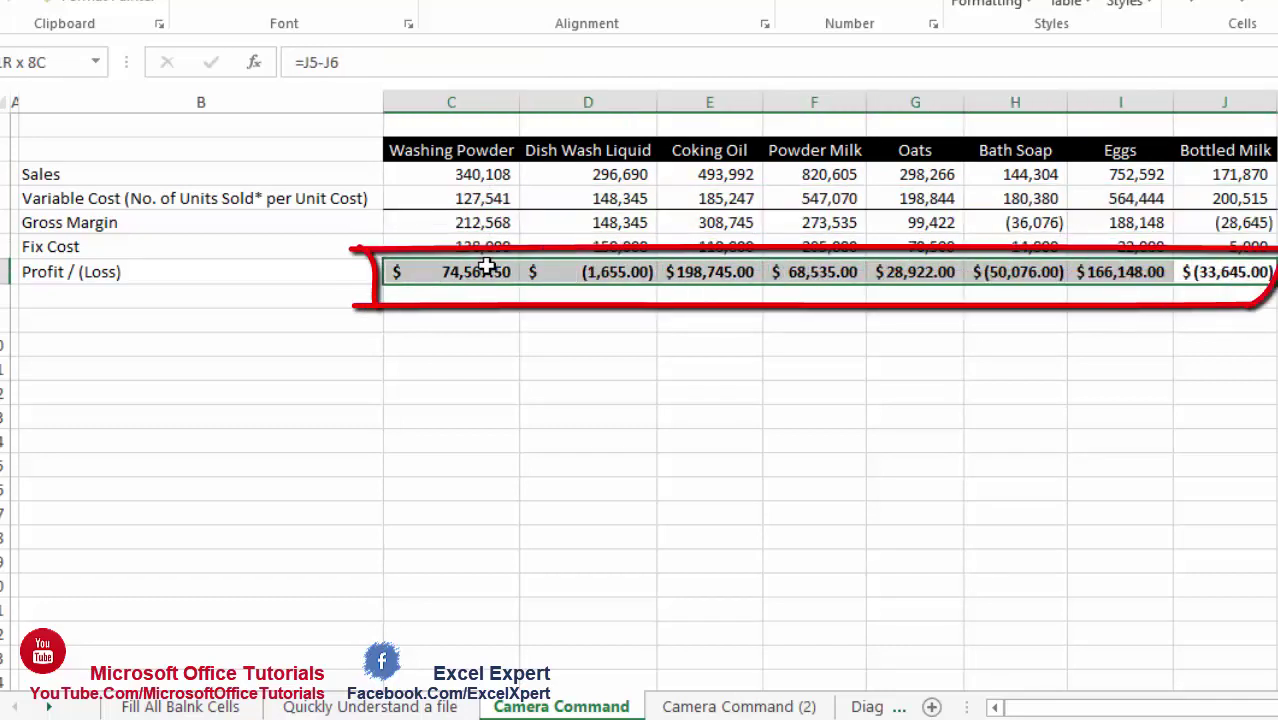
left_click(479, 271)
left_click(585, 271)
left_click(840, 276)
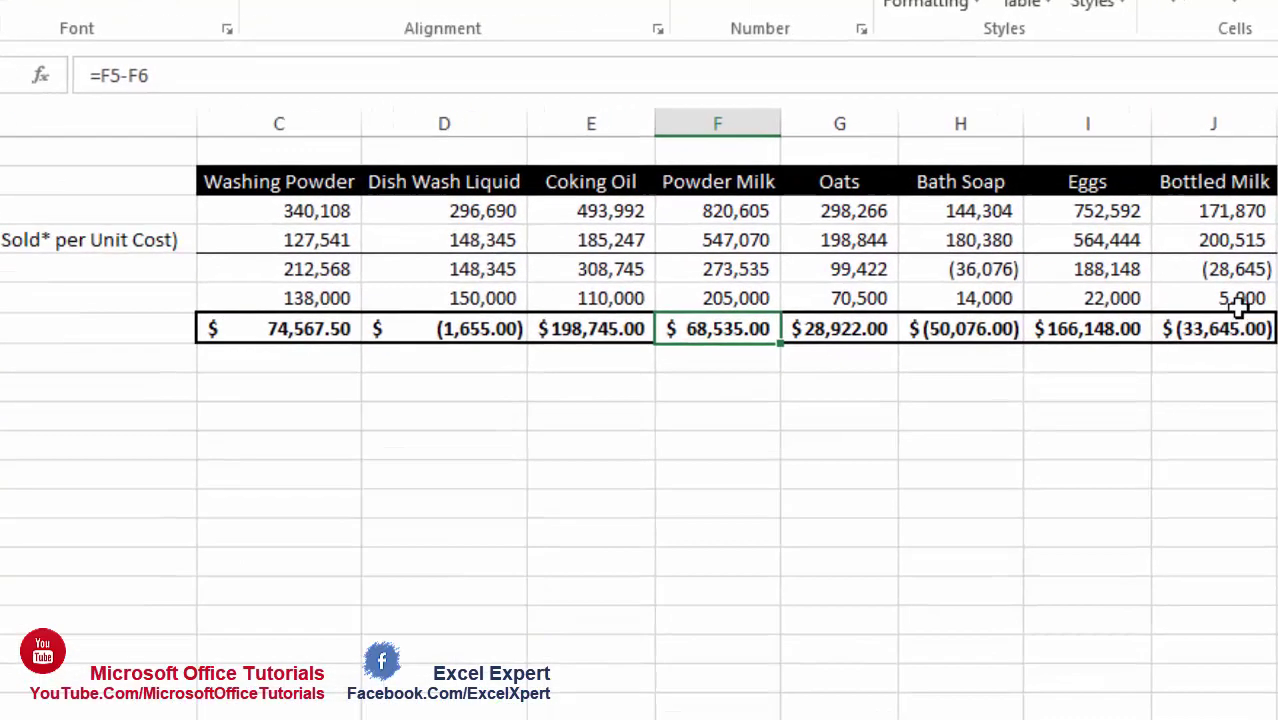
key("Right")
left_click(1245, 273)
left_click(1262, 244)
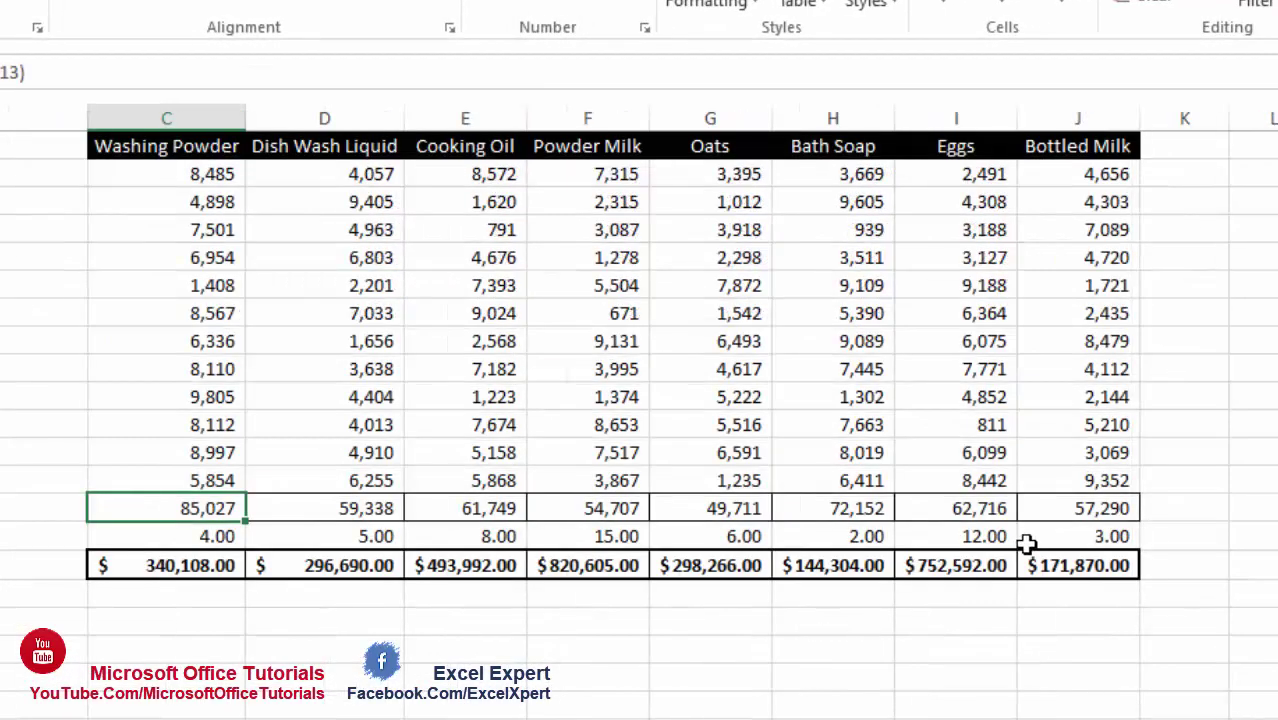
Step: Set Bottled Milk's Sale Price / Unit to 4 and check its Sales and Profit / (Loss) on the Camera Command sheet
left_click(1040, 537)
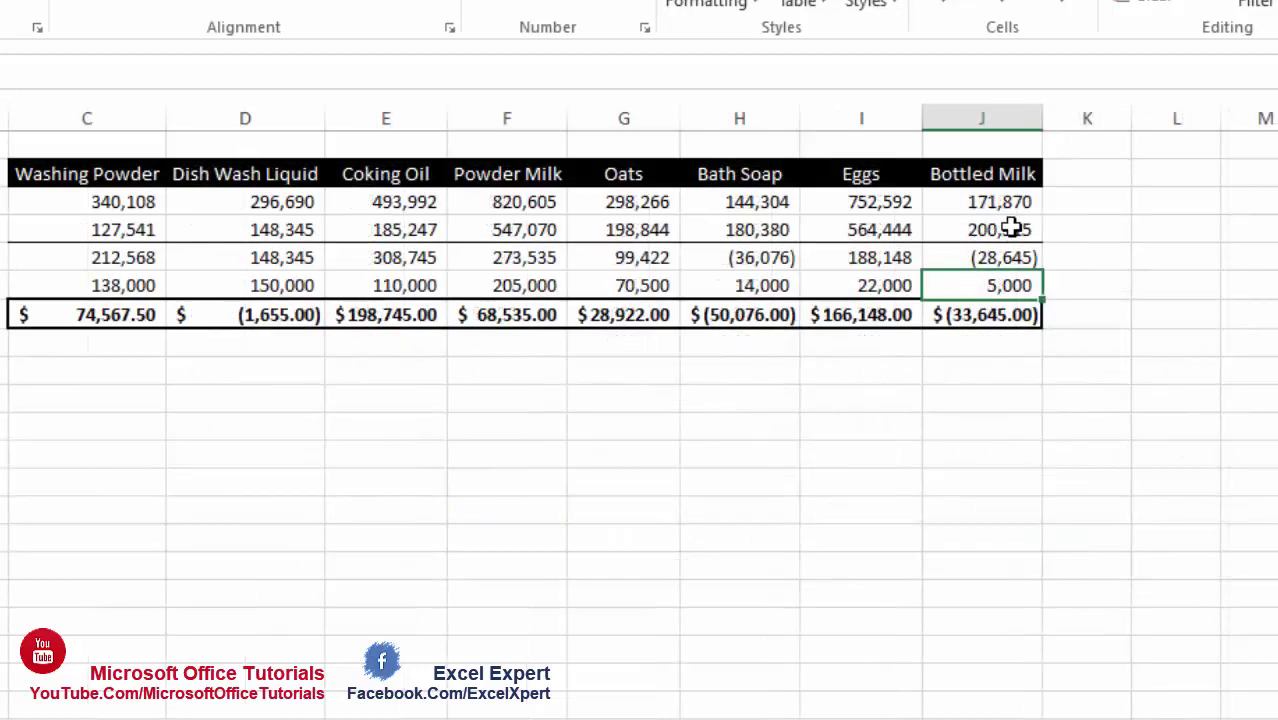
left_click(995, 309)
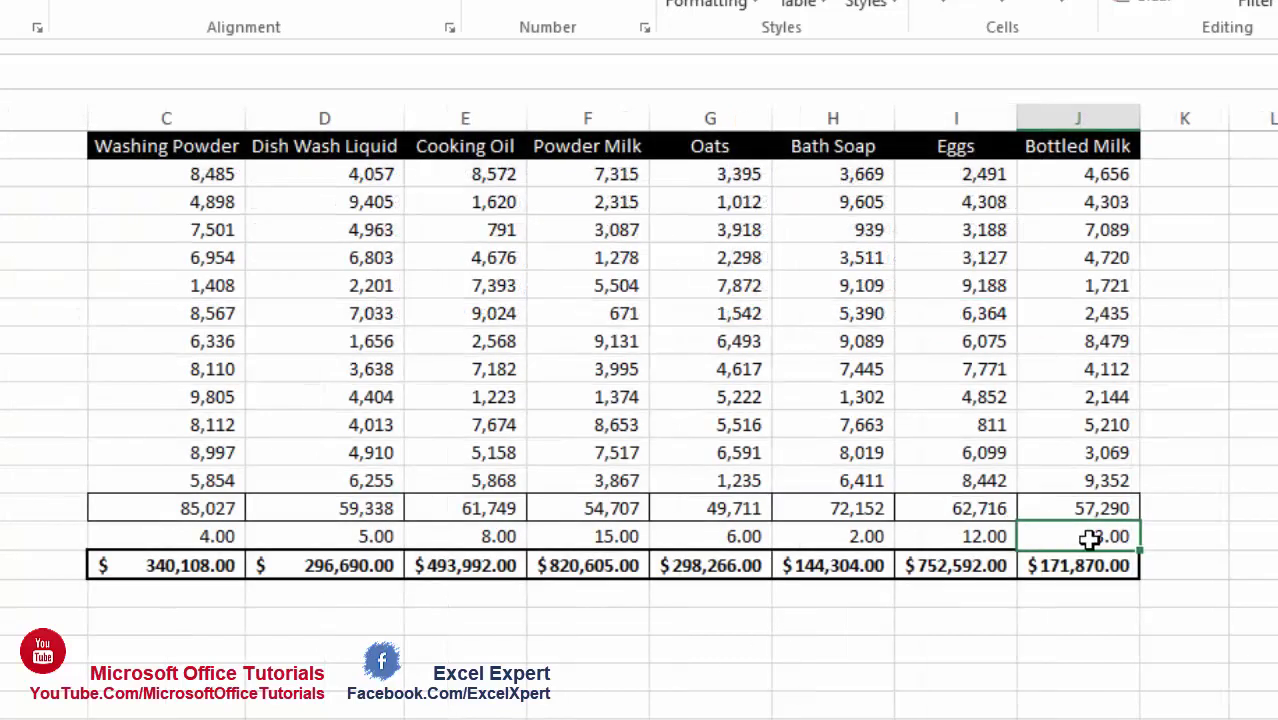
type("4")
key("Return")
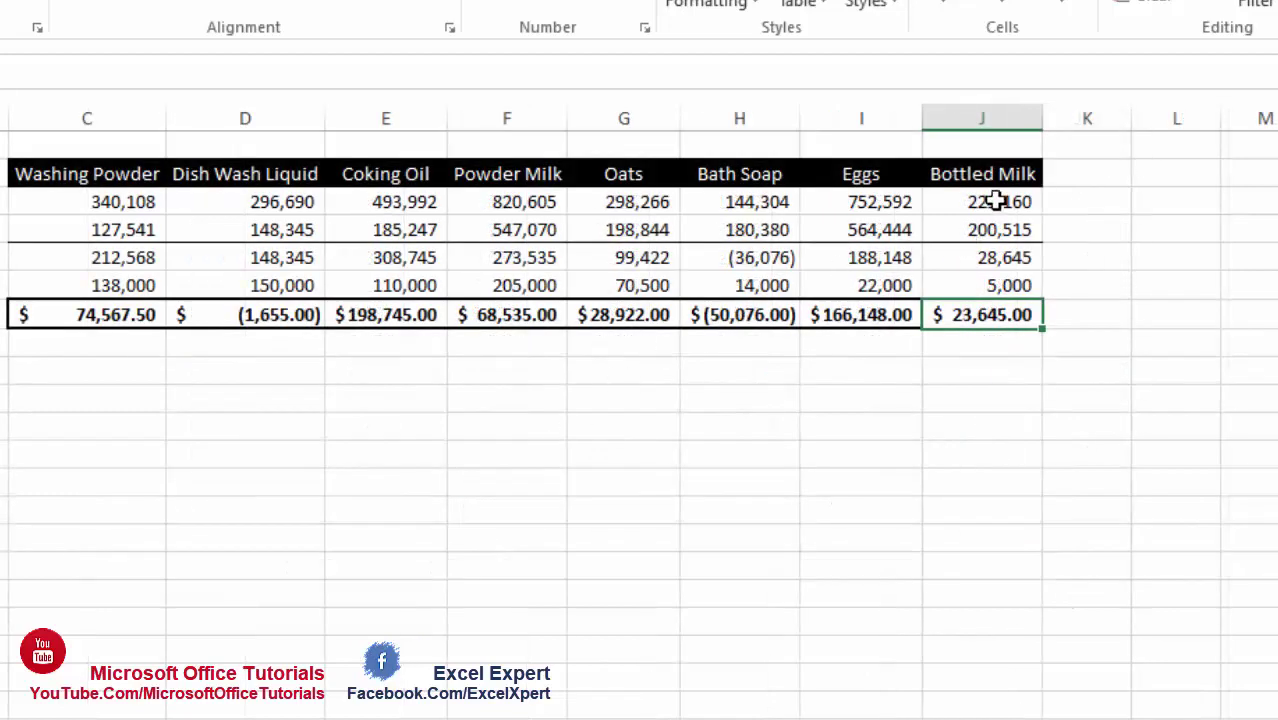
left_click(995, 201)
left_click(990, 285)
left_click(993, 314)
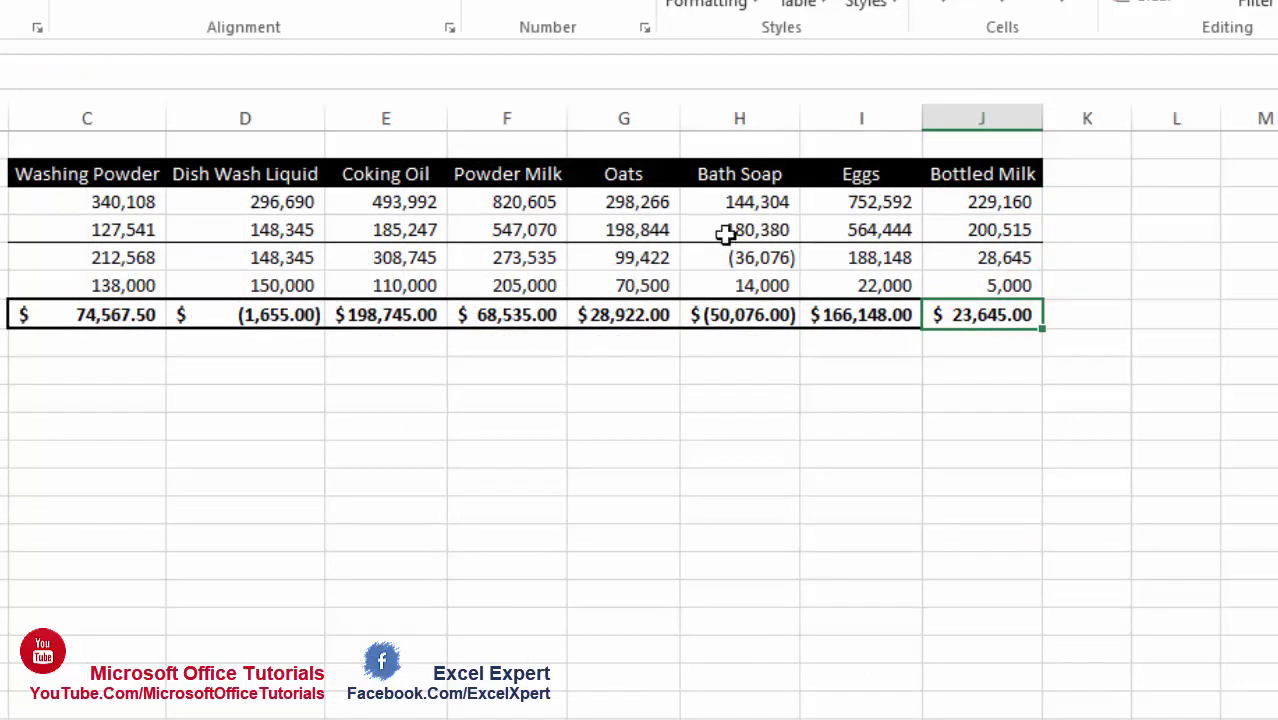
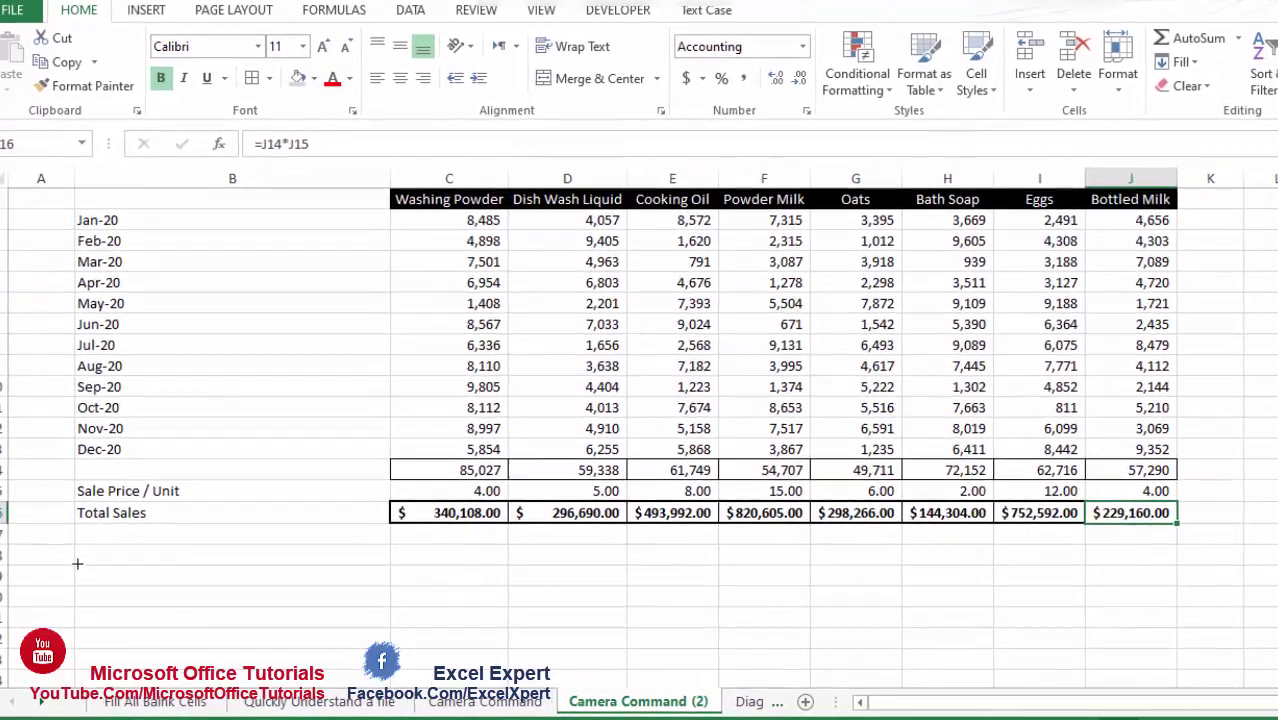
Step: Place the Camera picture of the profit table B2:J7 below Total Sales on the Camera Command (2) sheet and adjust its position
left_click(76, 571)
left_click_drag(962, 587, 1202, 567)
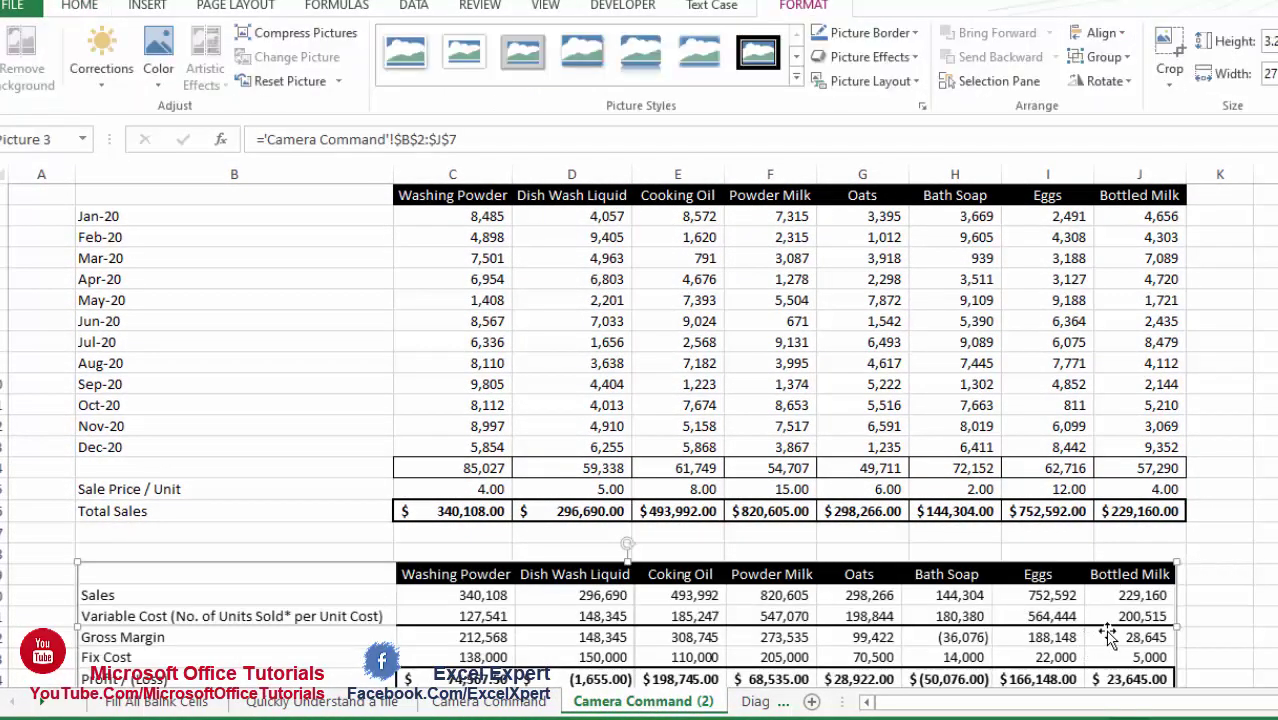
scroll(1108, 638, "down", 3)
left_click_drag(985, 482, 1000, 476)
Step: Compare the placed picture with its source profit table on the Camera Command sheet
left_click(489, 701)
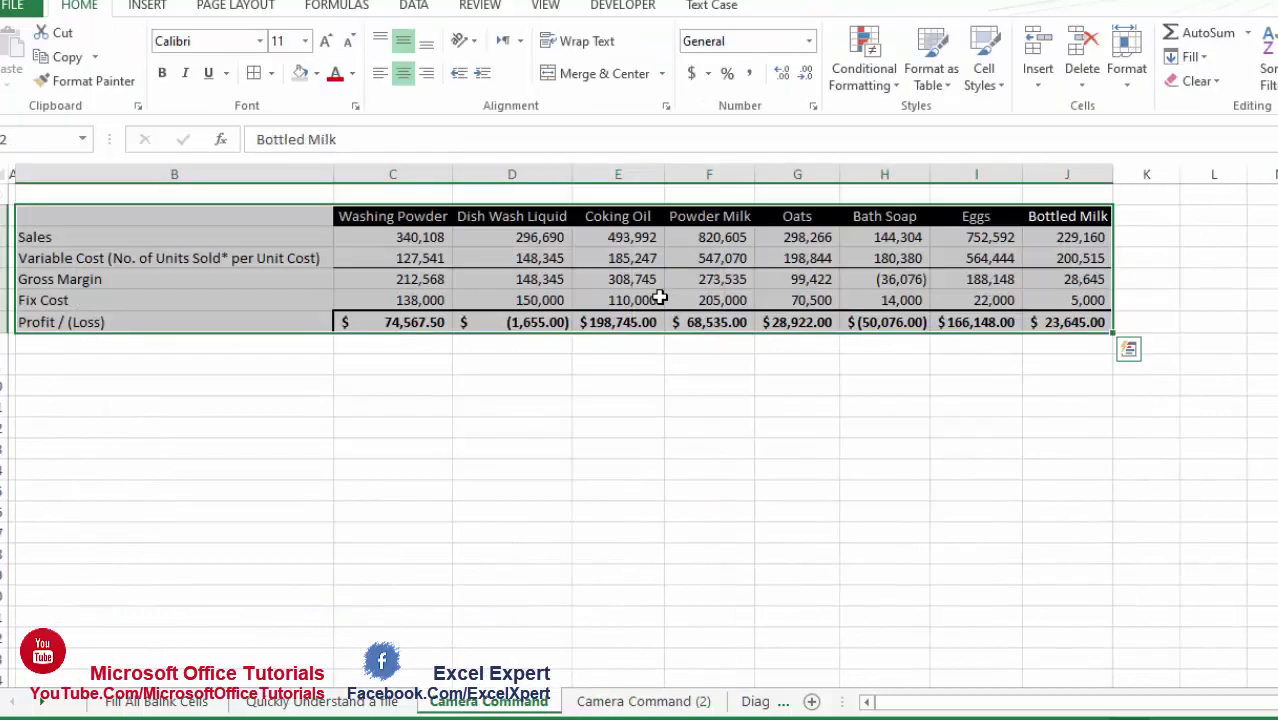
left_click(641, 701)
left_click(1041, 579)
scroll(1083, 614, "up", 3)
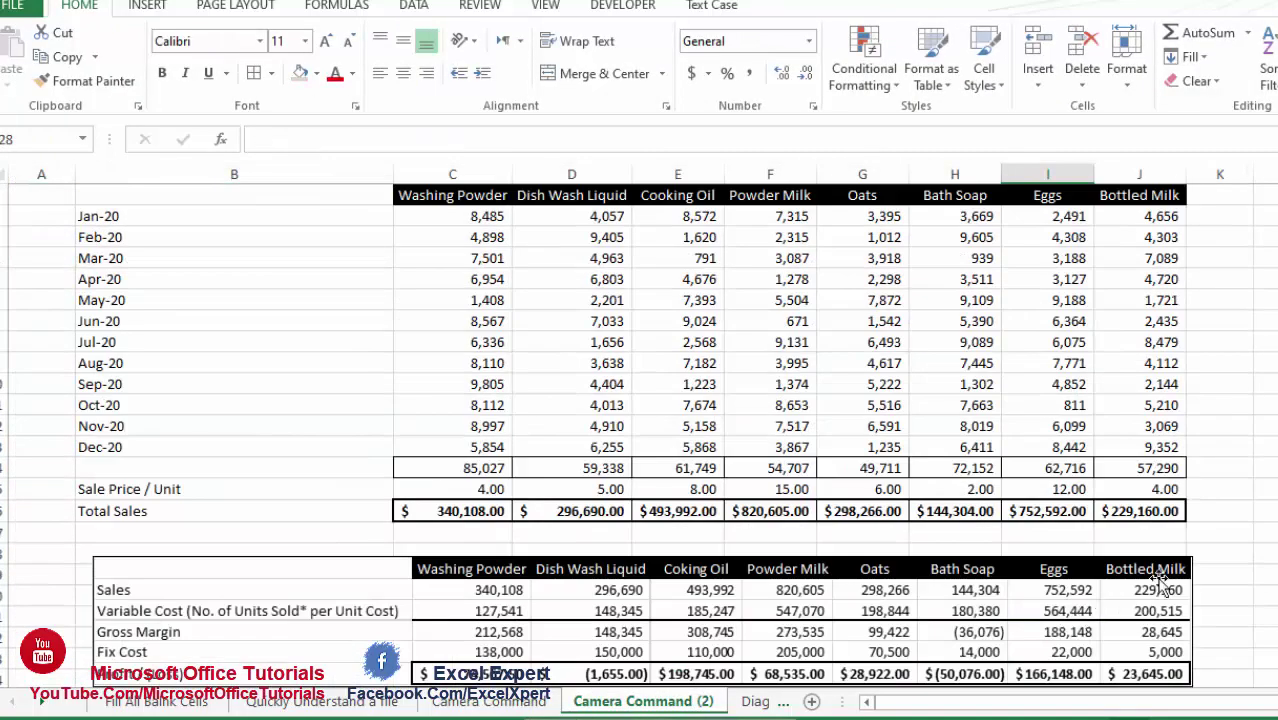
left_click(541, 703)
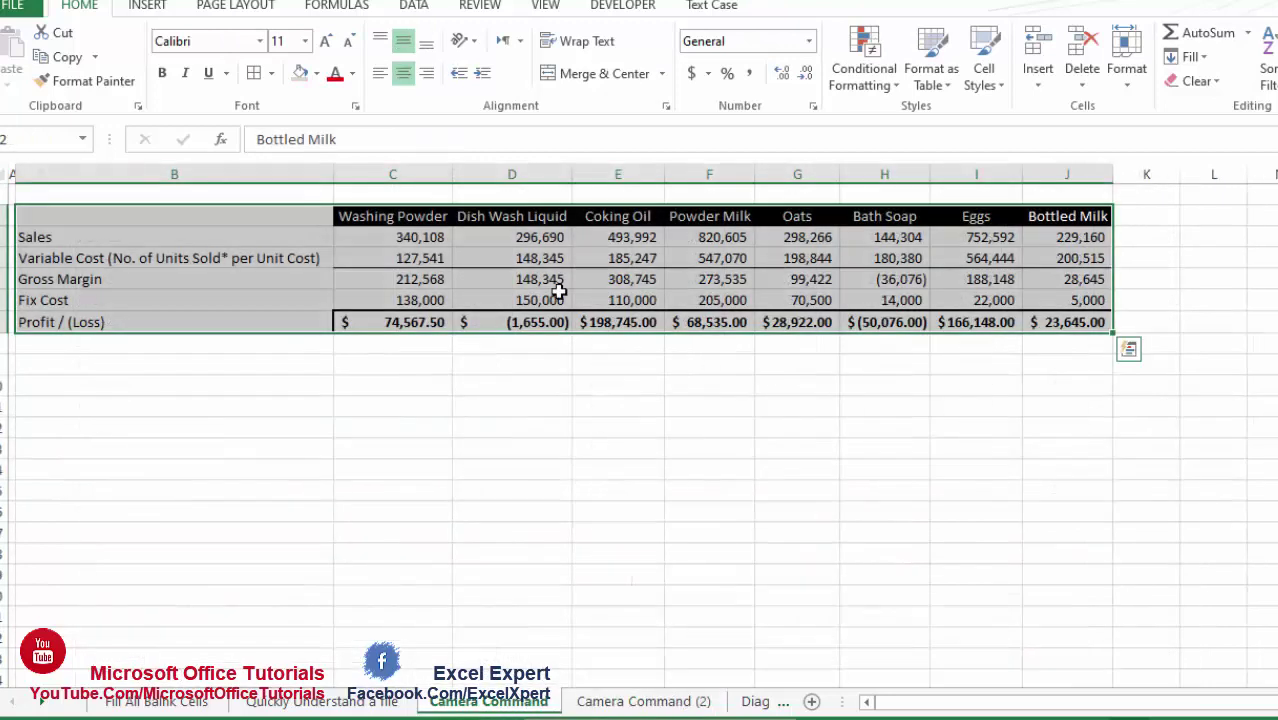
left_click(690, 240)
left_click(641, 701)
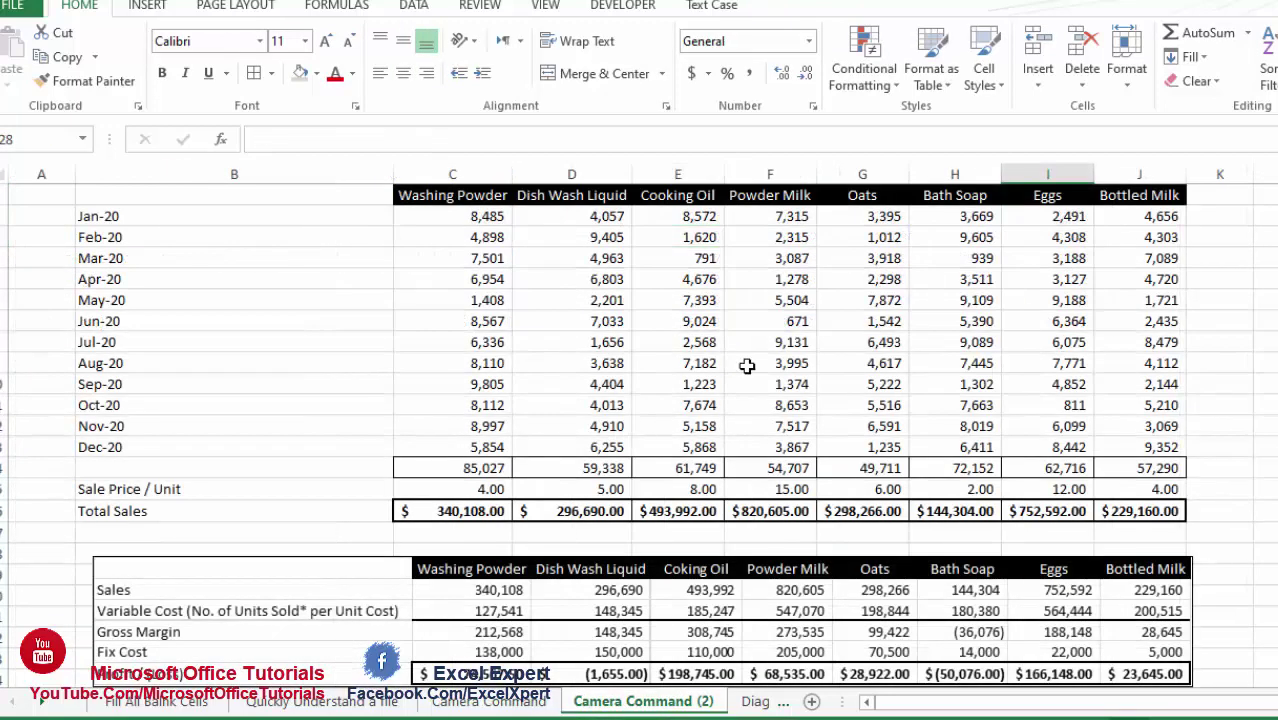
left_click(643, 565)
Step: Set Bottled Milk's Sale Price / Unit to 3.5 beside the linked picture
left_click(1160, 488)
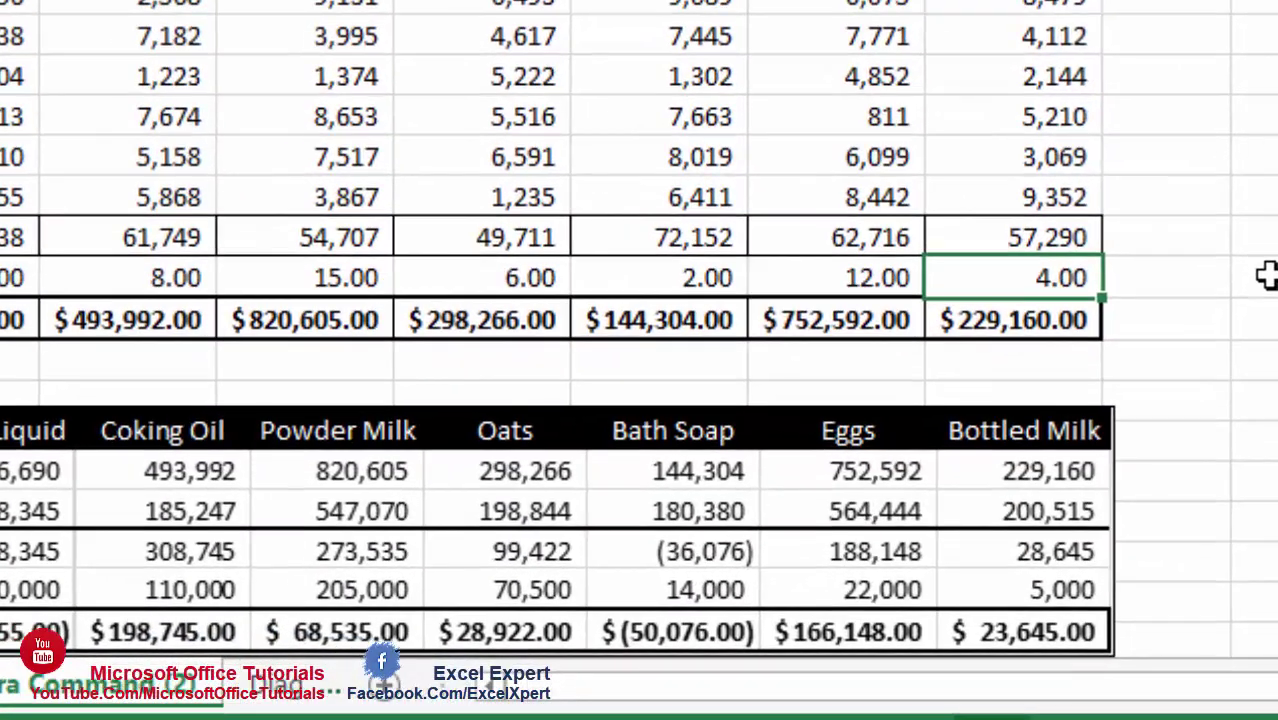
type("3.5")
key("Return")
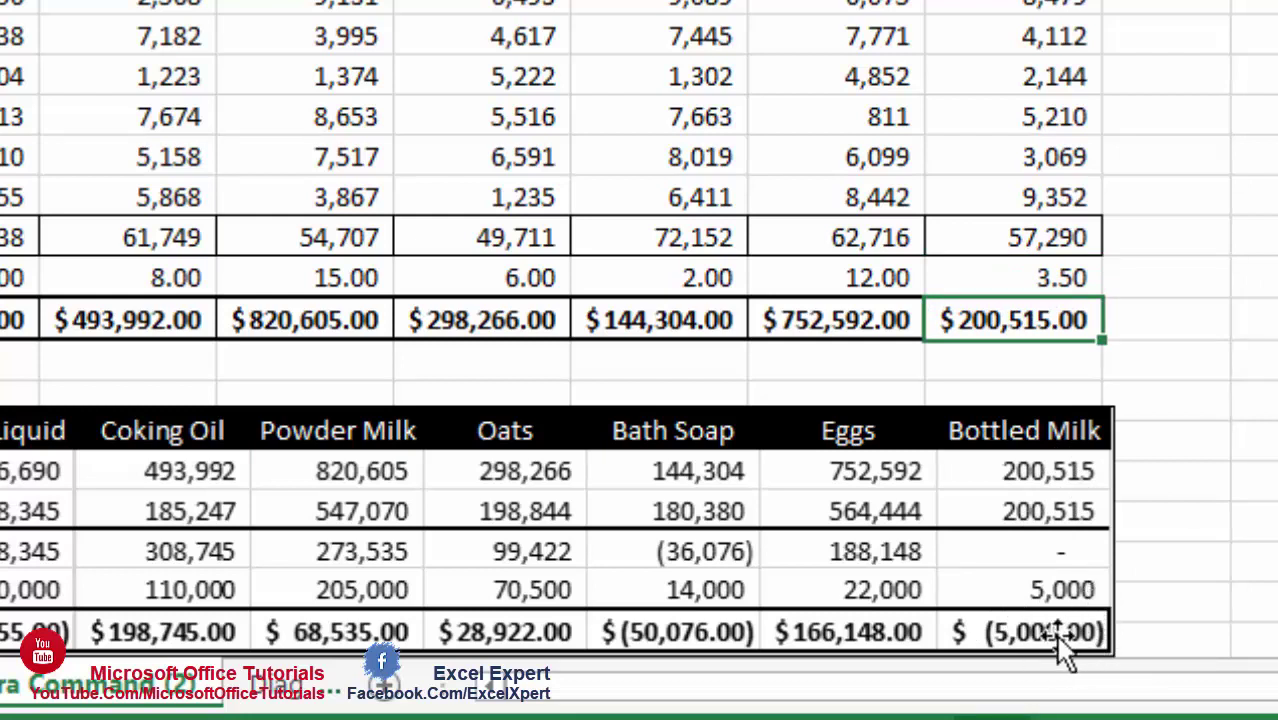
Step: Set Bottled Milk's Sale Price / Unit to 3.6
left_click(1050, 277)
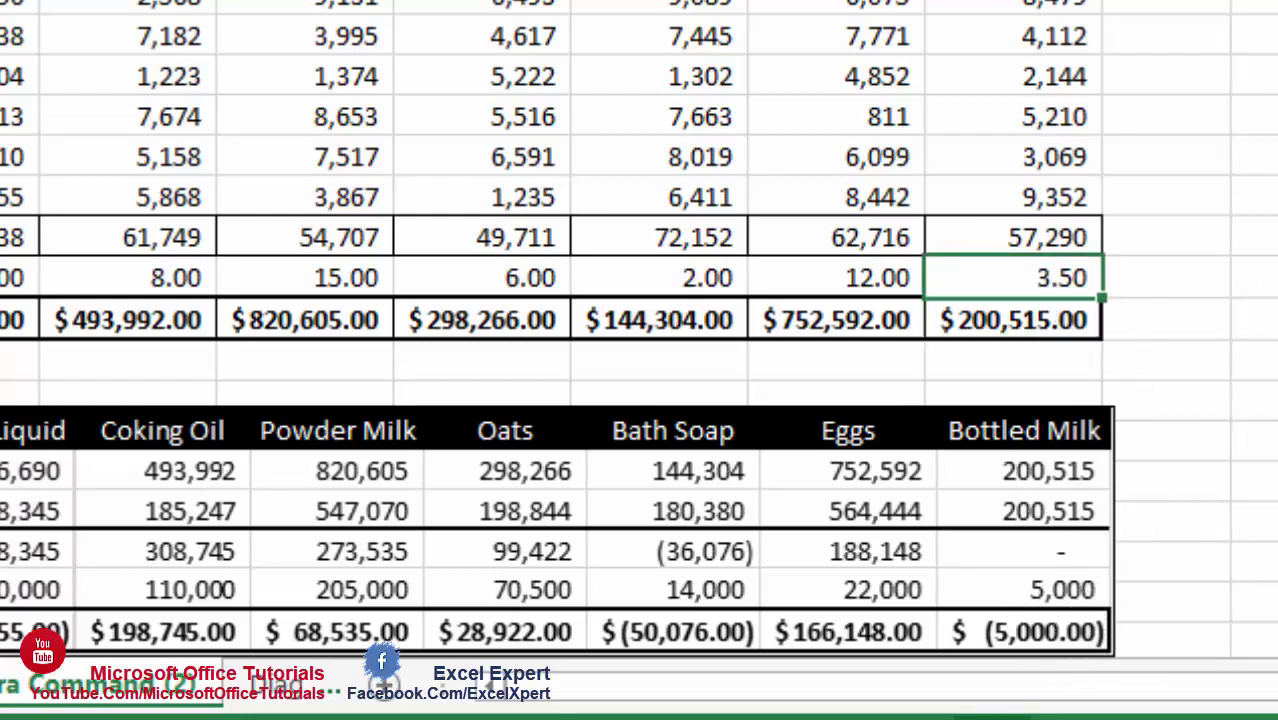
type("3.")
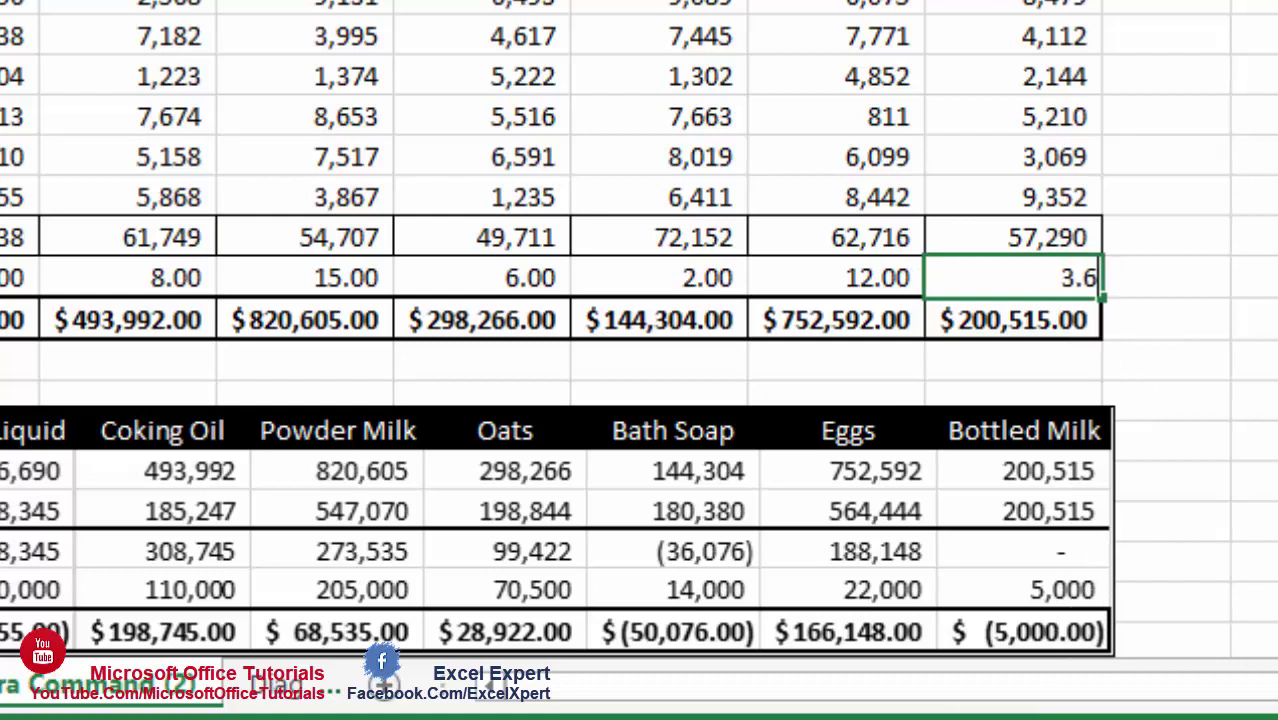
type("6")
key("Return")
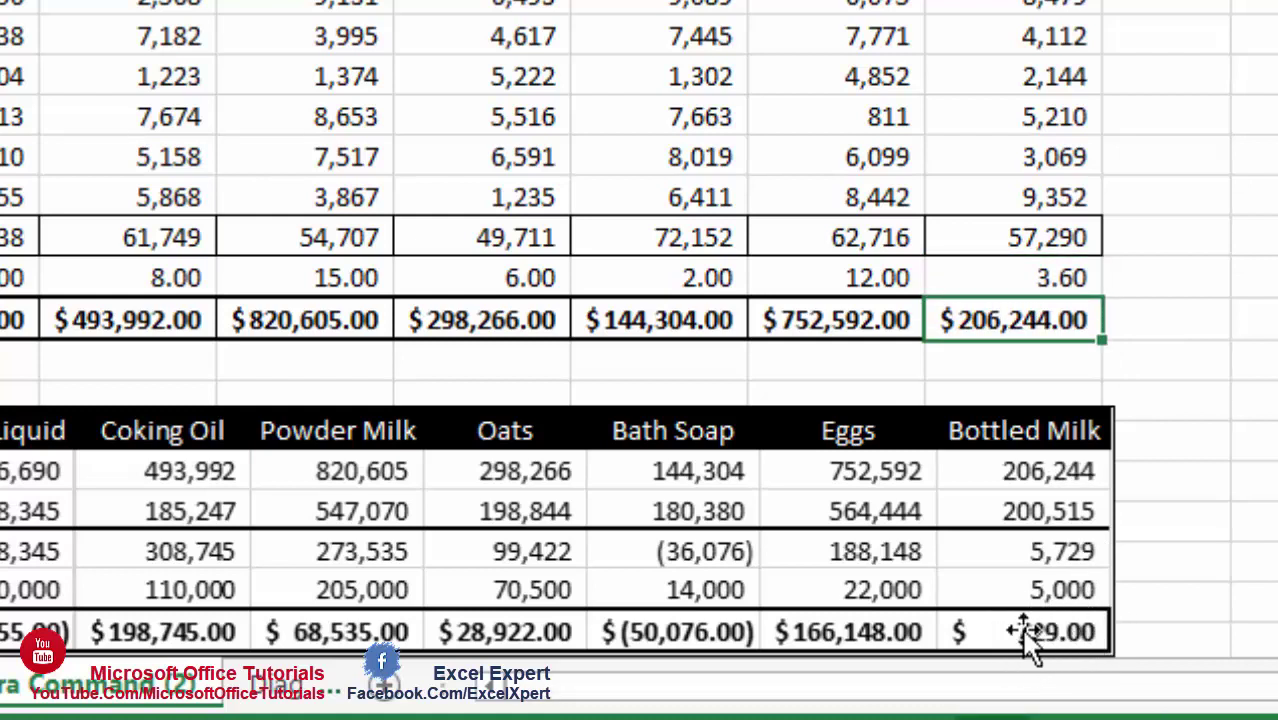
Step: Set Bath Soap's Sale Price / Unit to 2.5
left_click(705, 282)
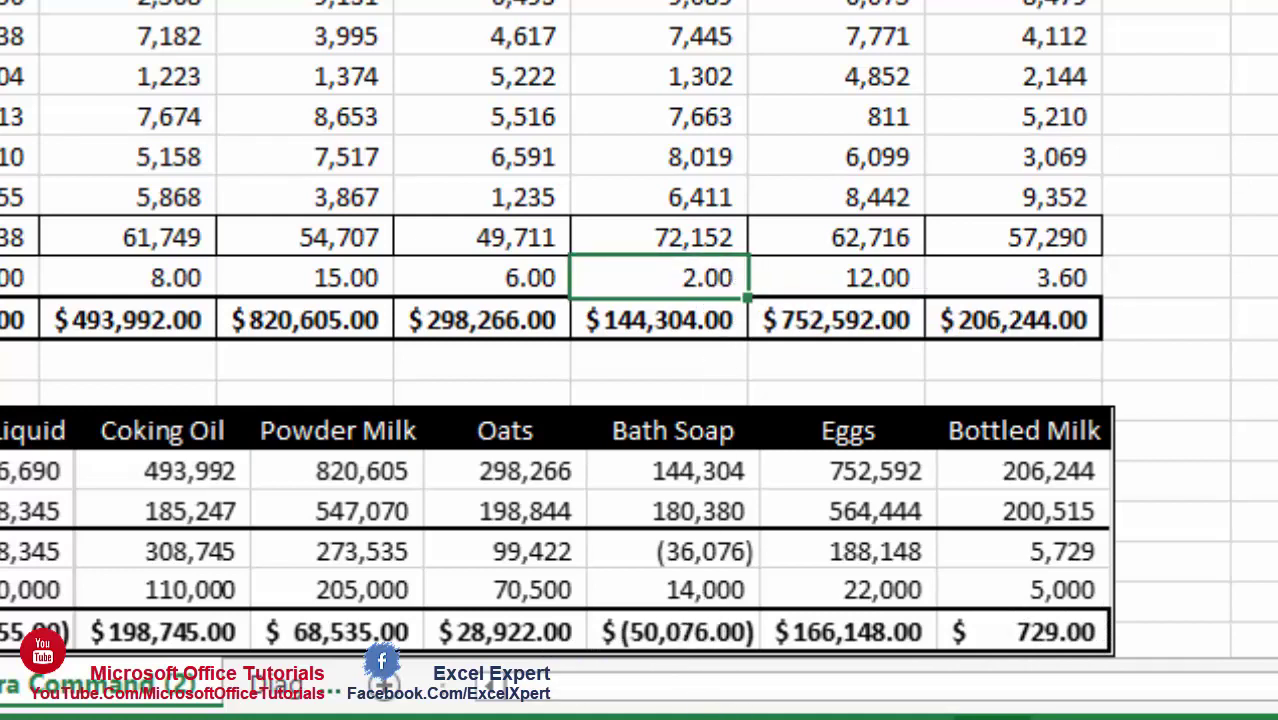
key("F2")
type(".5")
key("Return")
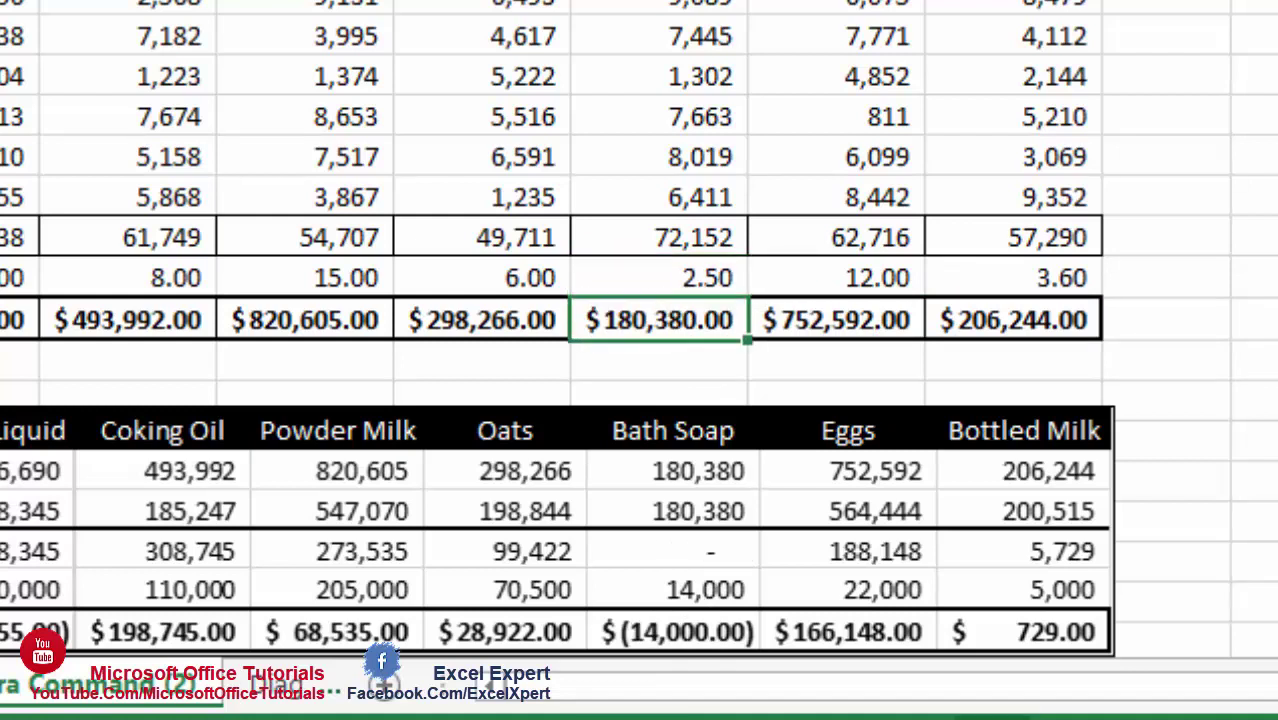
Step: Set Bath Soap's Sale Price / Unit to 3
left_click(680, 277)
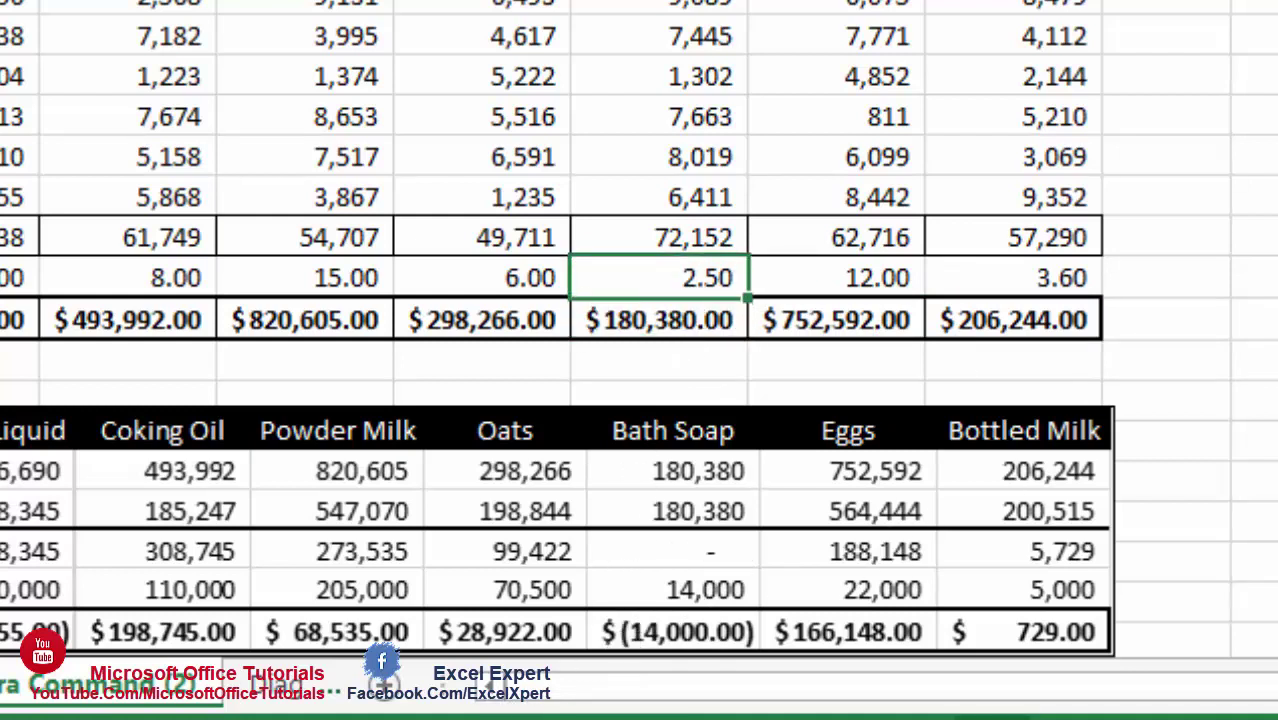
key("F2")
key("BackSpace")
key("BackSpace")
key("BackSpace")
type("3")
key("Return")
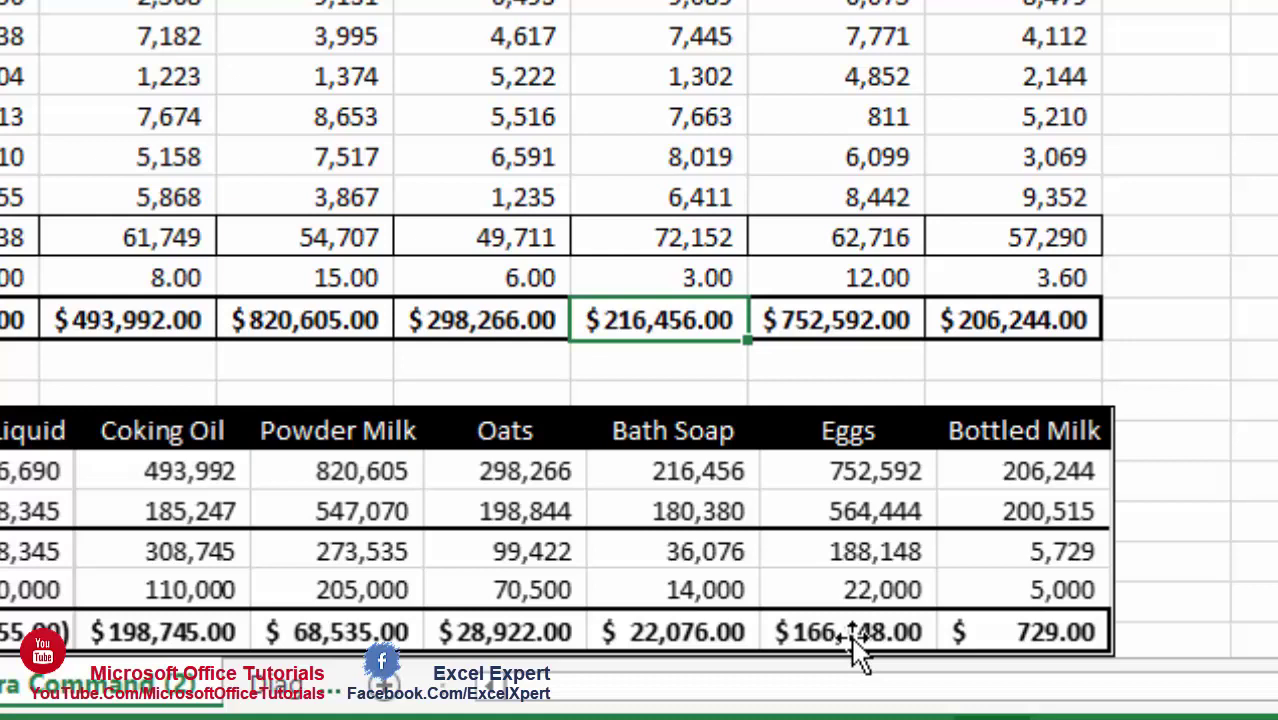
Step: Set Bath Soap's Sale Price / Unit to 2.75 and select the linked picture of the profit table
left_click(703, 277)
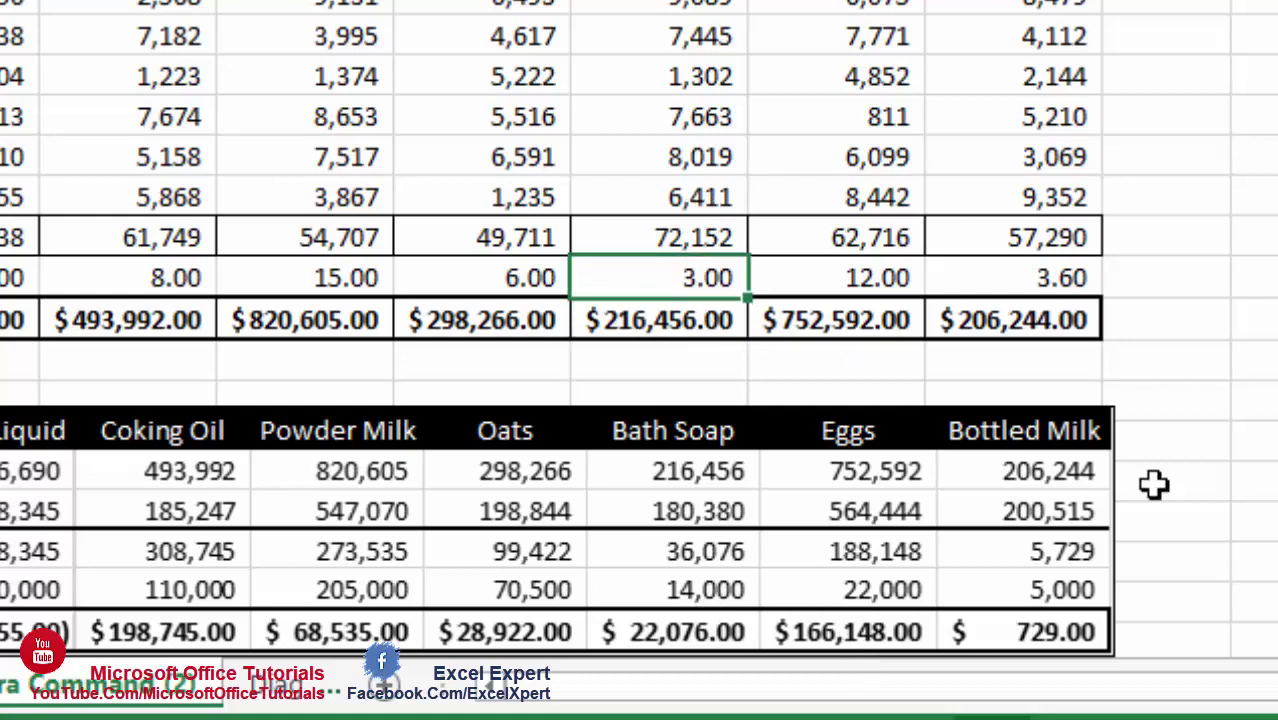
type("2.75")
key("Return")
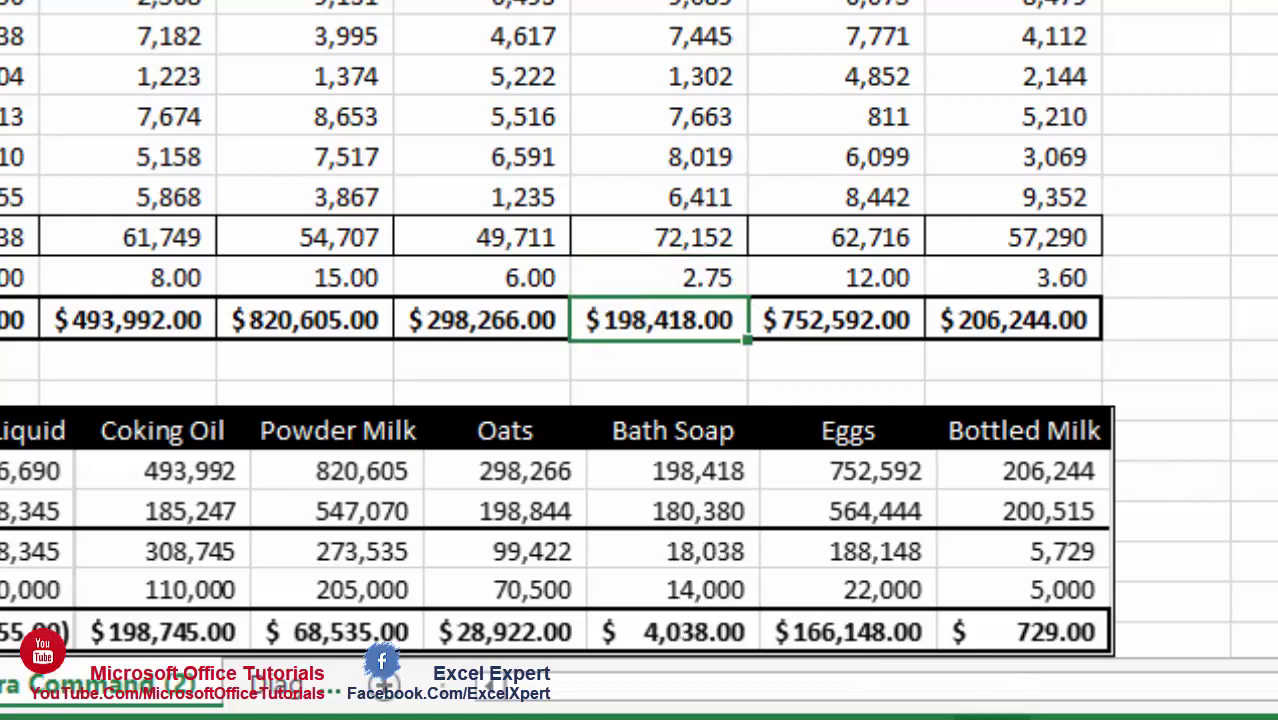
left_click(695, 277)
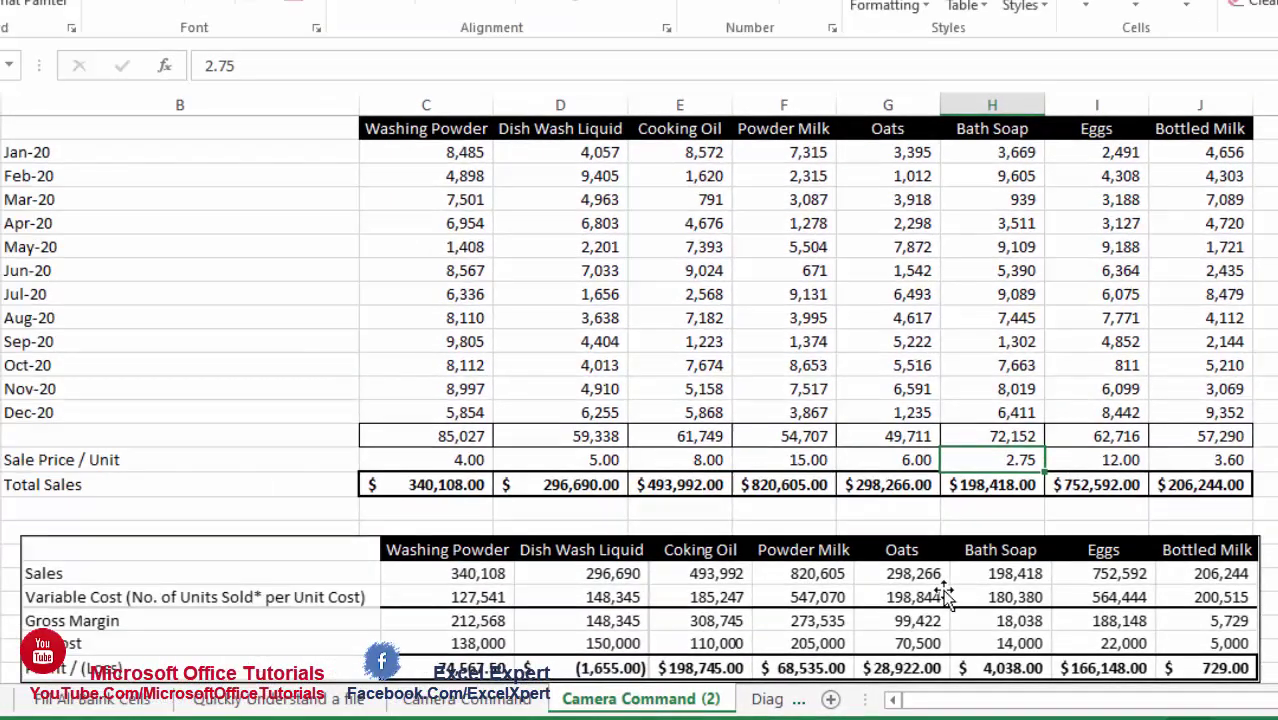
left_click(945, 595)
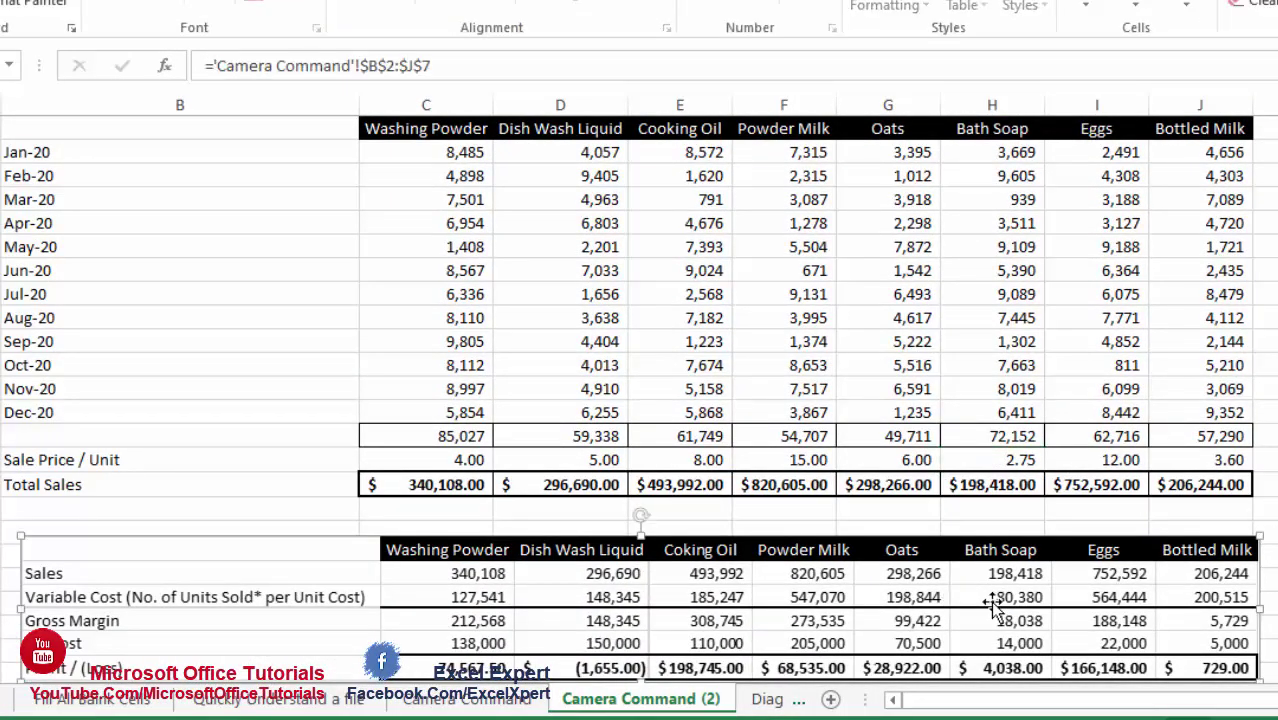
Step: Delete the linked picture of the profit table and go to the Camera Command sheet and back to Camera Command (2)
key("Delete")
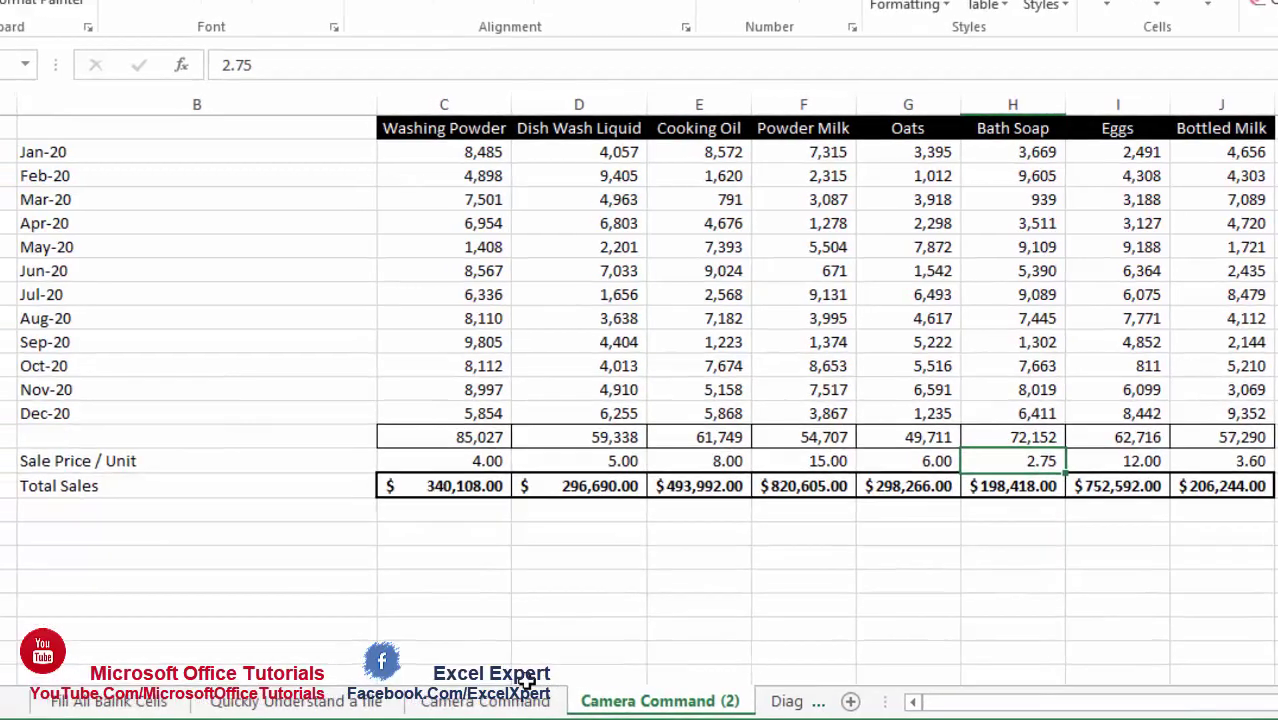
key("ctrl+Page_Up")
key("Down")
key("Down")
key("Down")
key("Down")
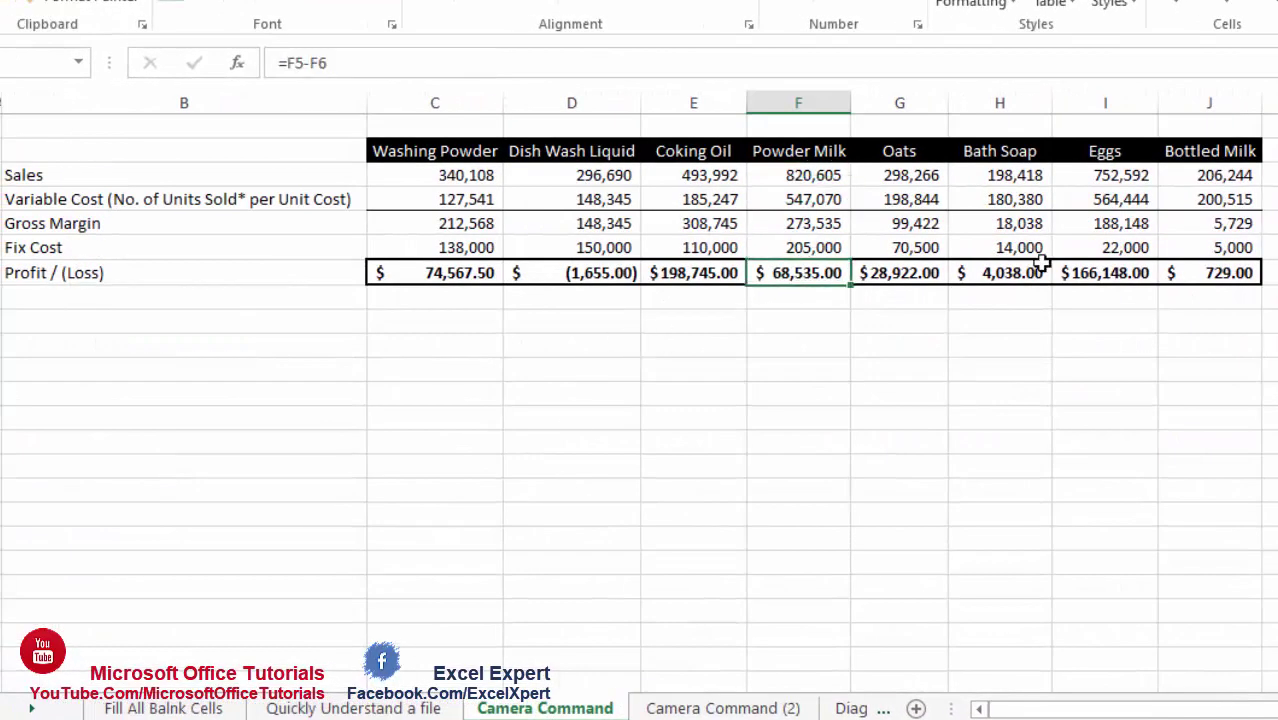
left_click(1174, 243)
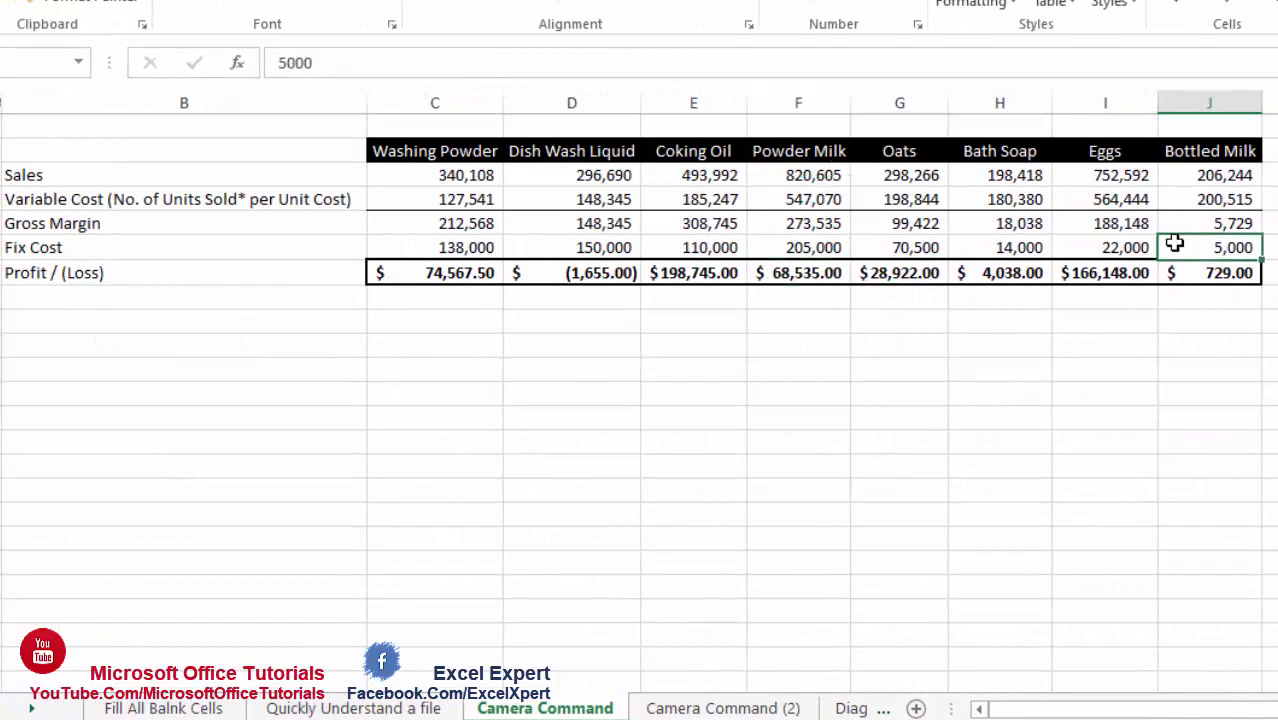
left_click(724, 708)
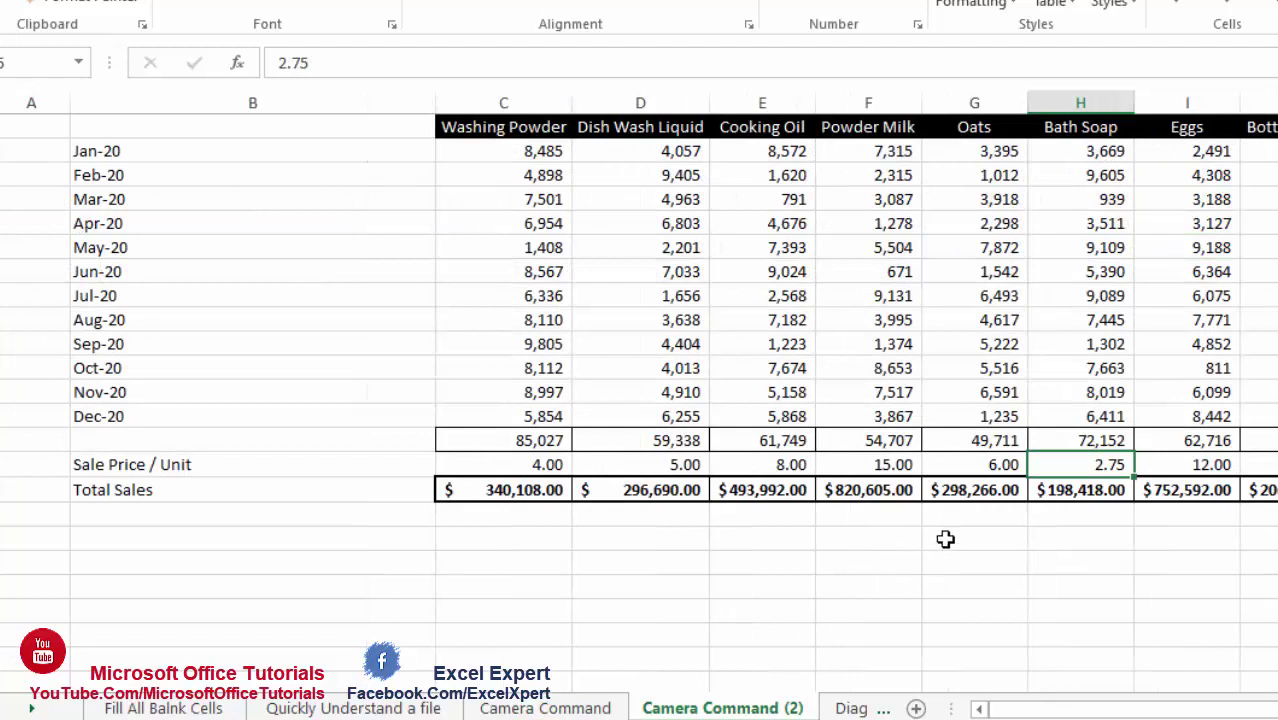
left_click(1100, 495)
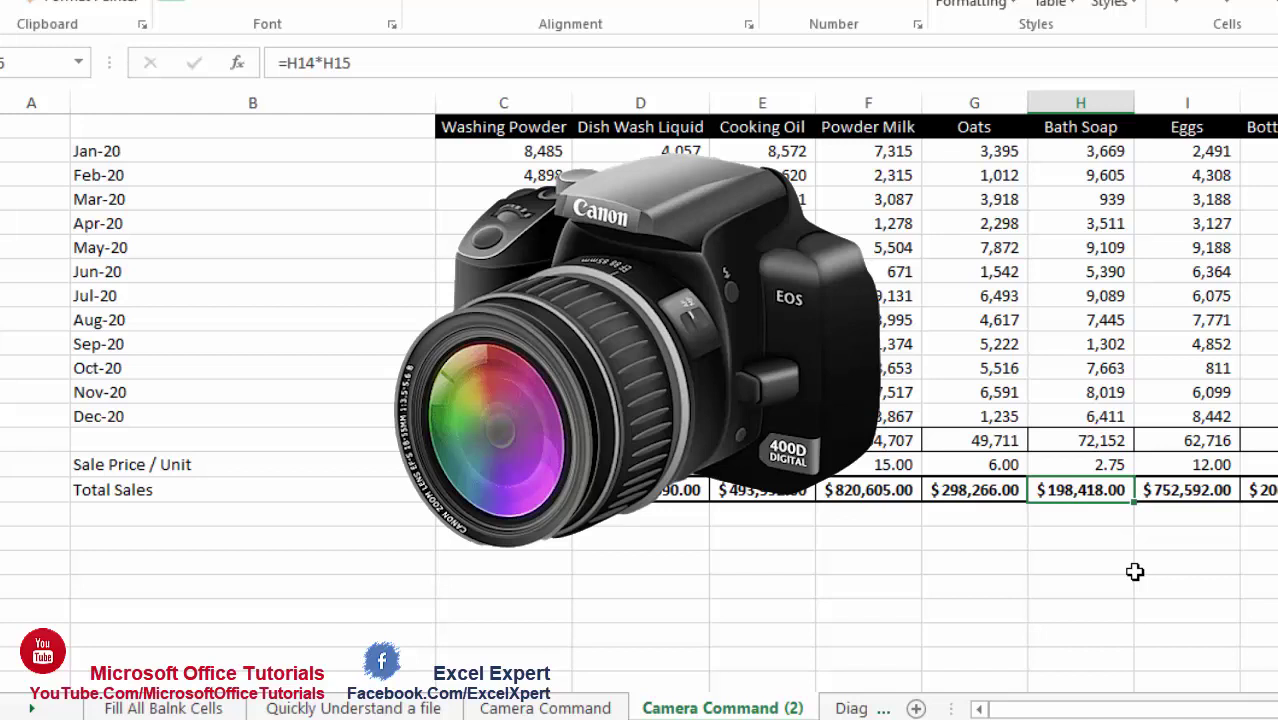
left_click(758, 612)
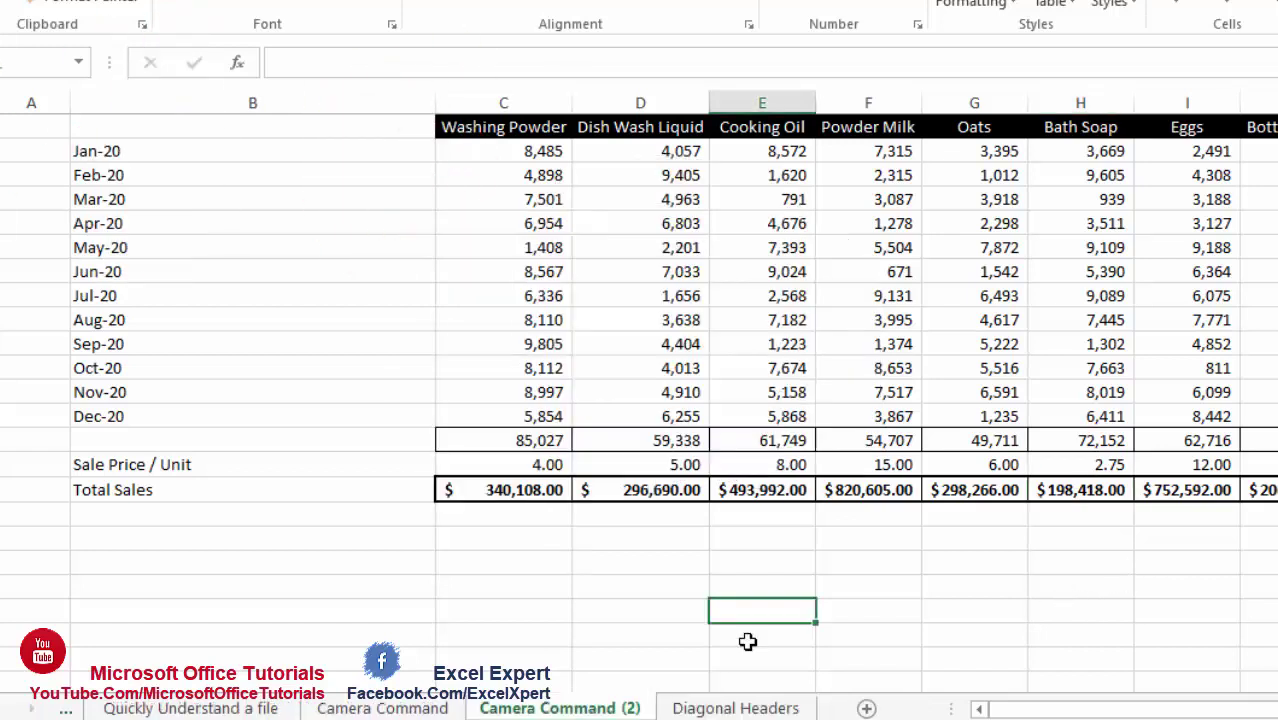
Step: On the Diagonal Headers sheet, angle the product headers of both tables counterclockwise
left_click(755, 707)
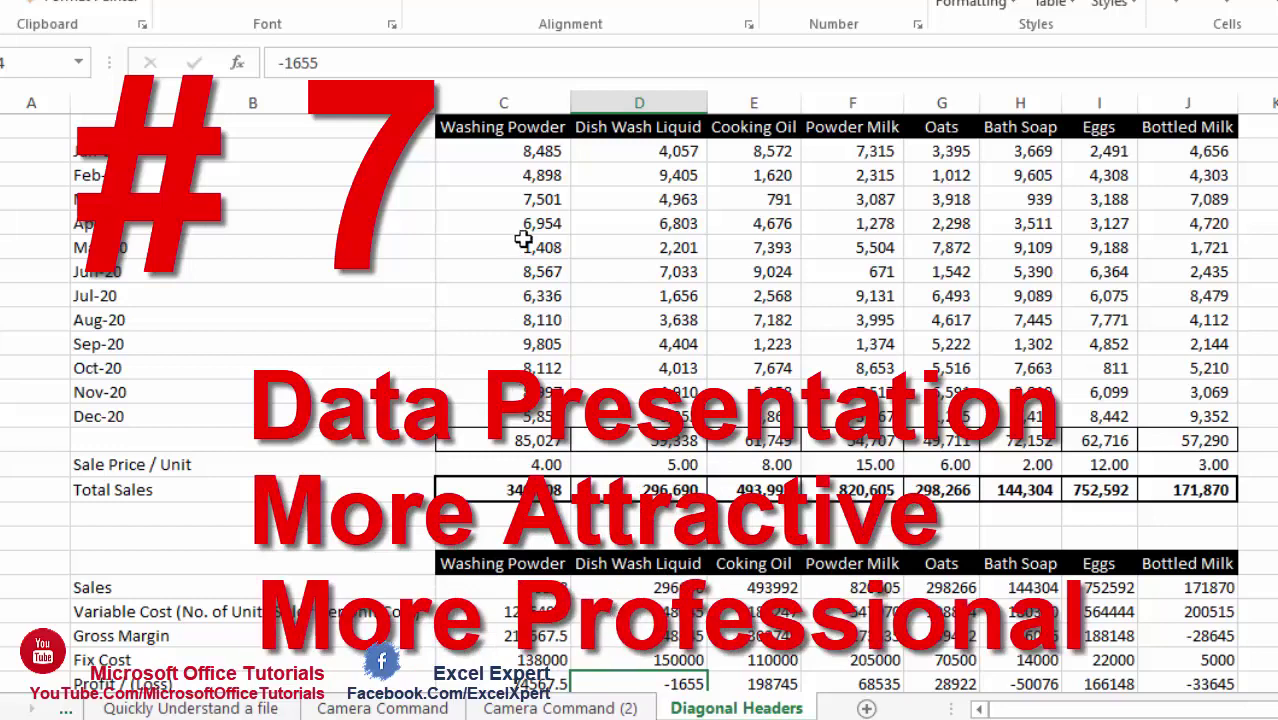
left_click_drag(534, 138, 1187, 122)
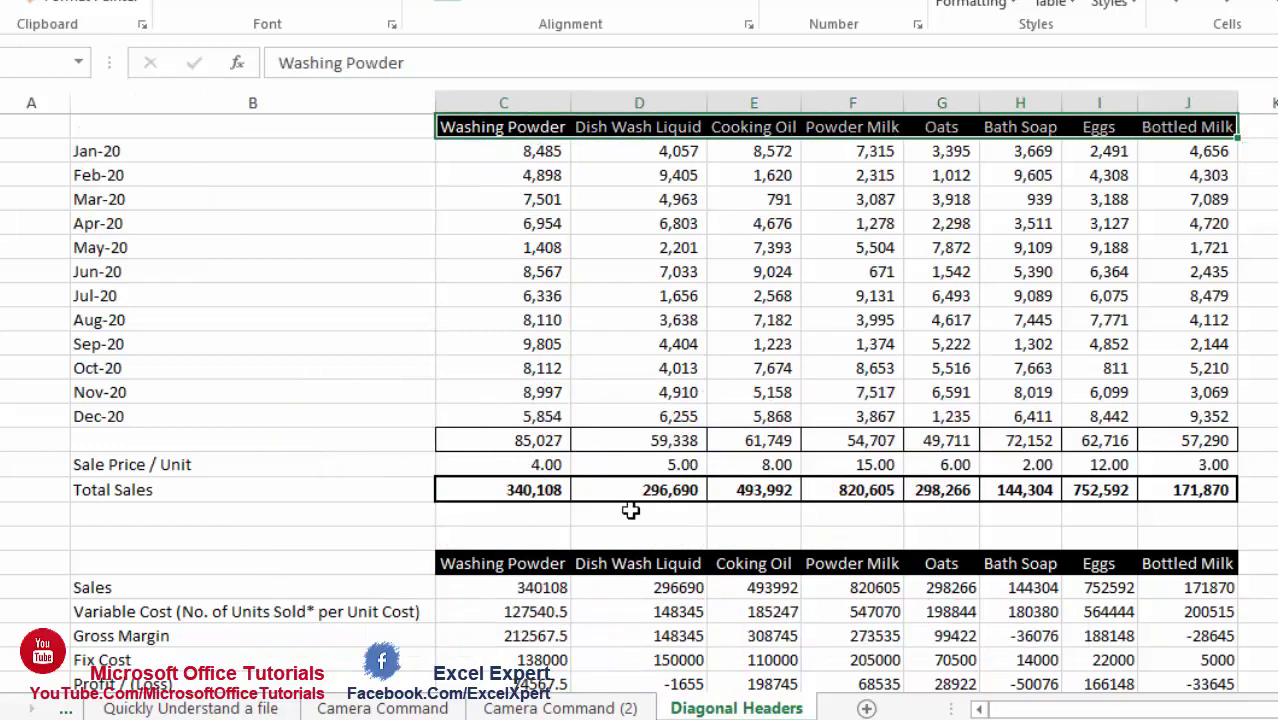
left_click_drag(497, 563, 933, 563)
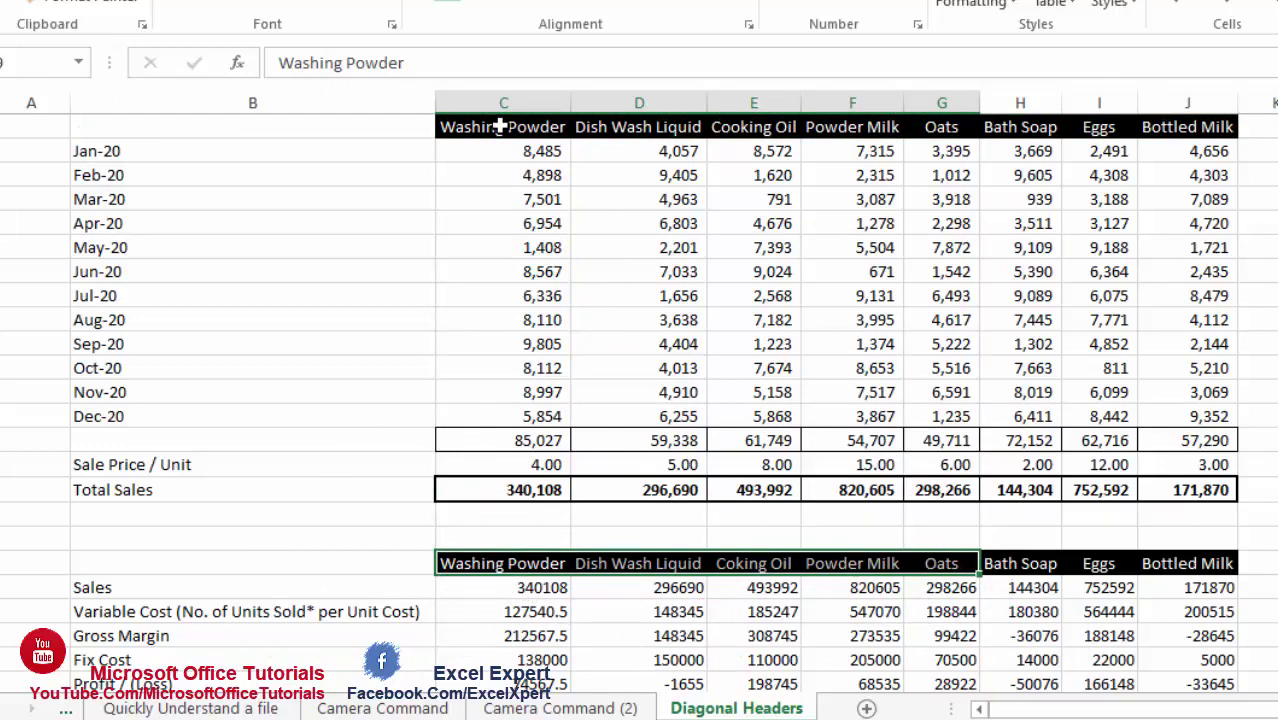
left_click_drag(498, 127, 1160, 118)
left_click_drag(530, 566, 1190, 563)
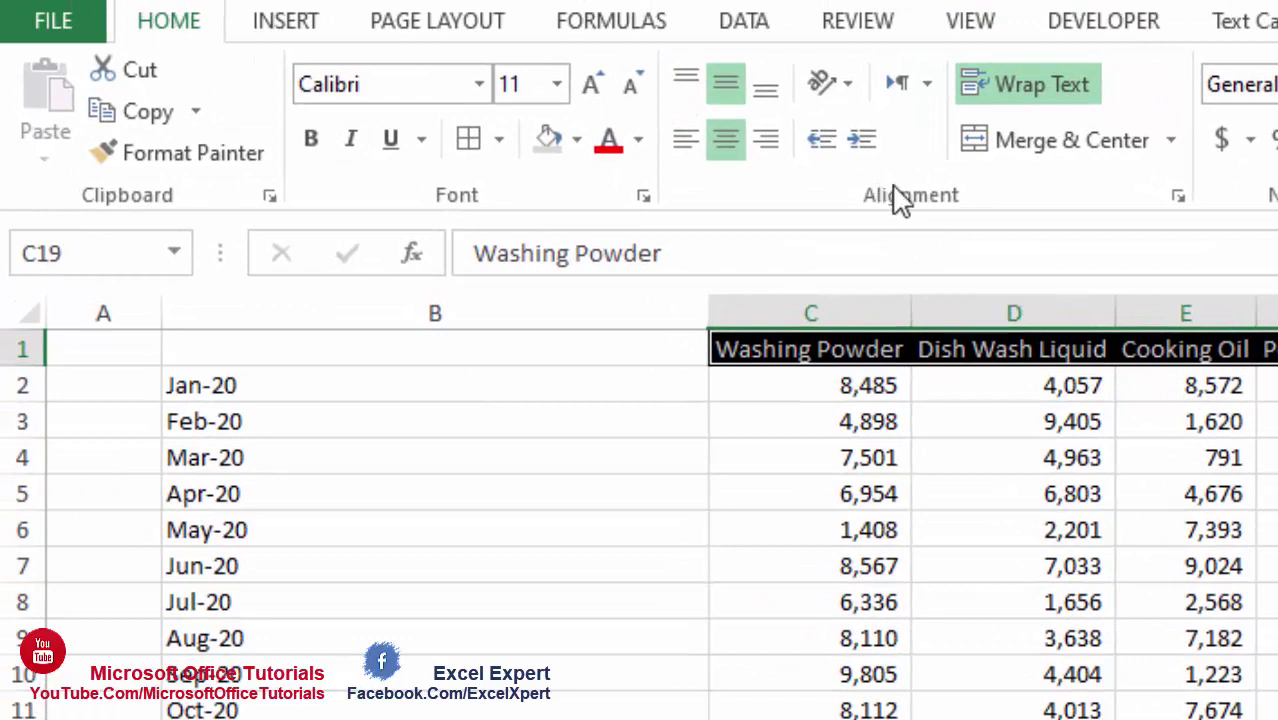
left_click(845, 88)
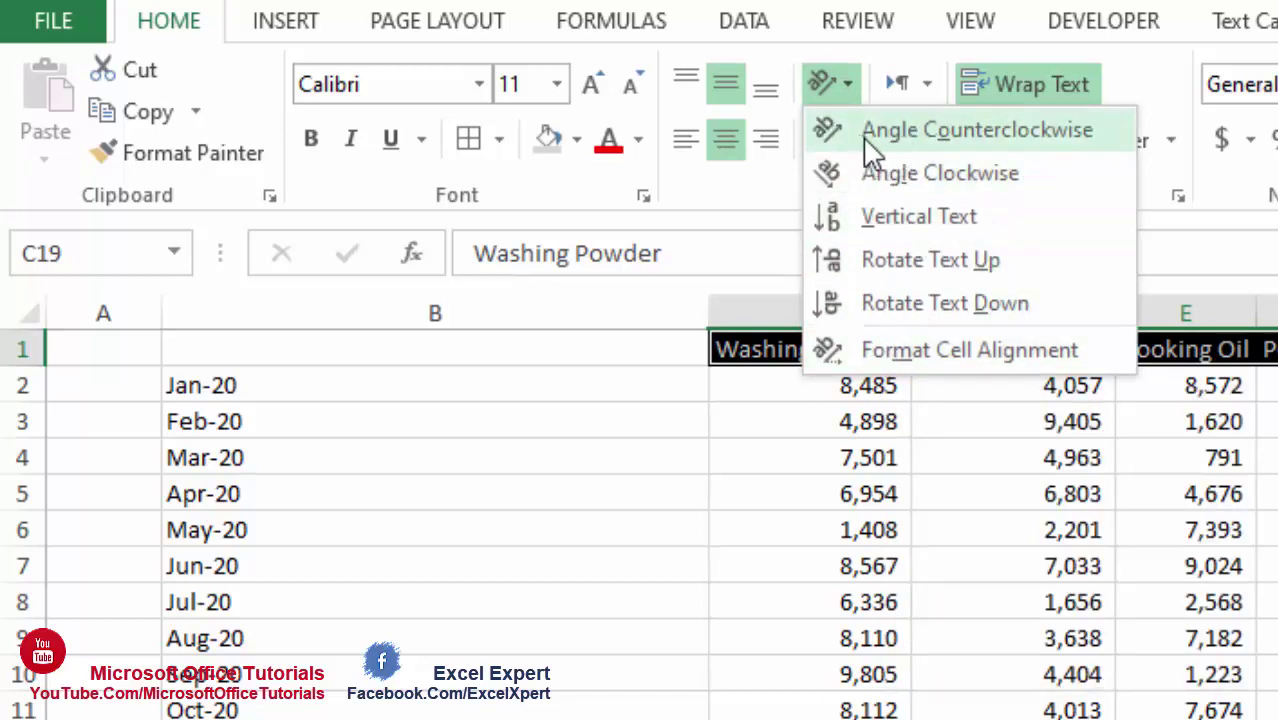
left_click(868, 152)
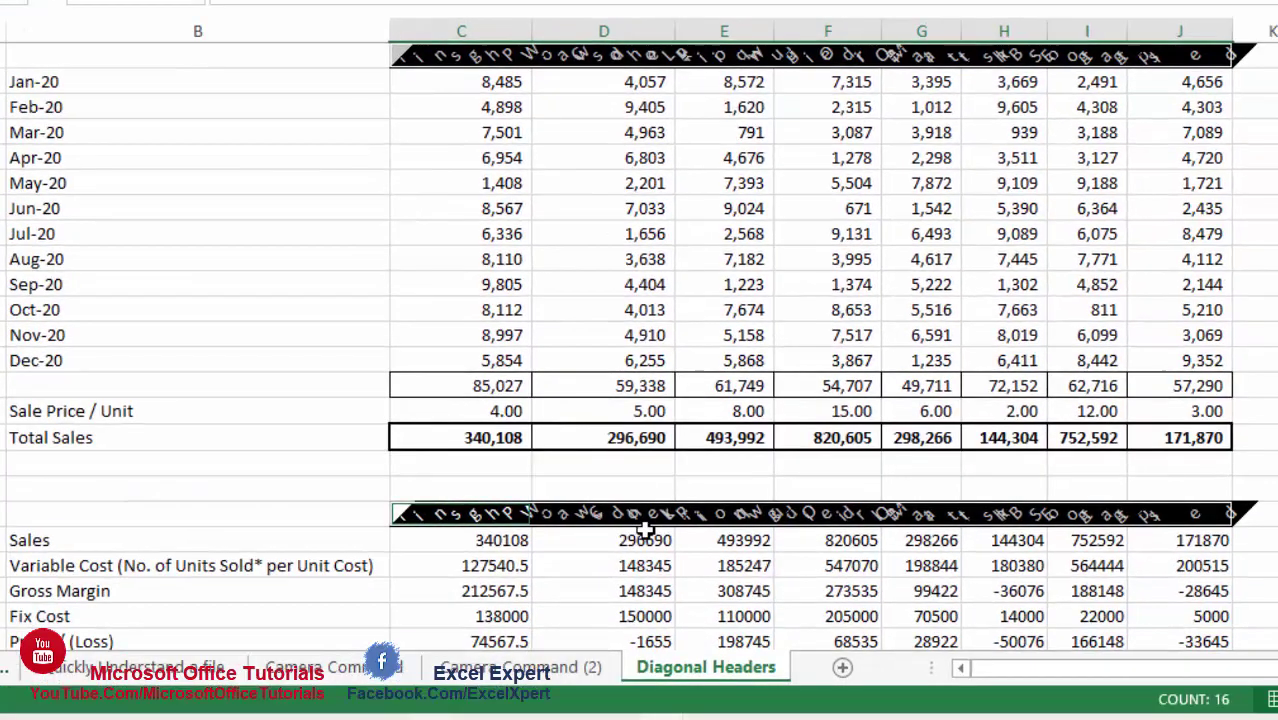
left_click(585, 490)
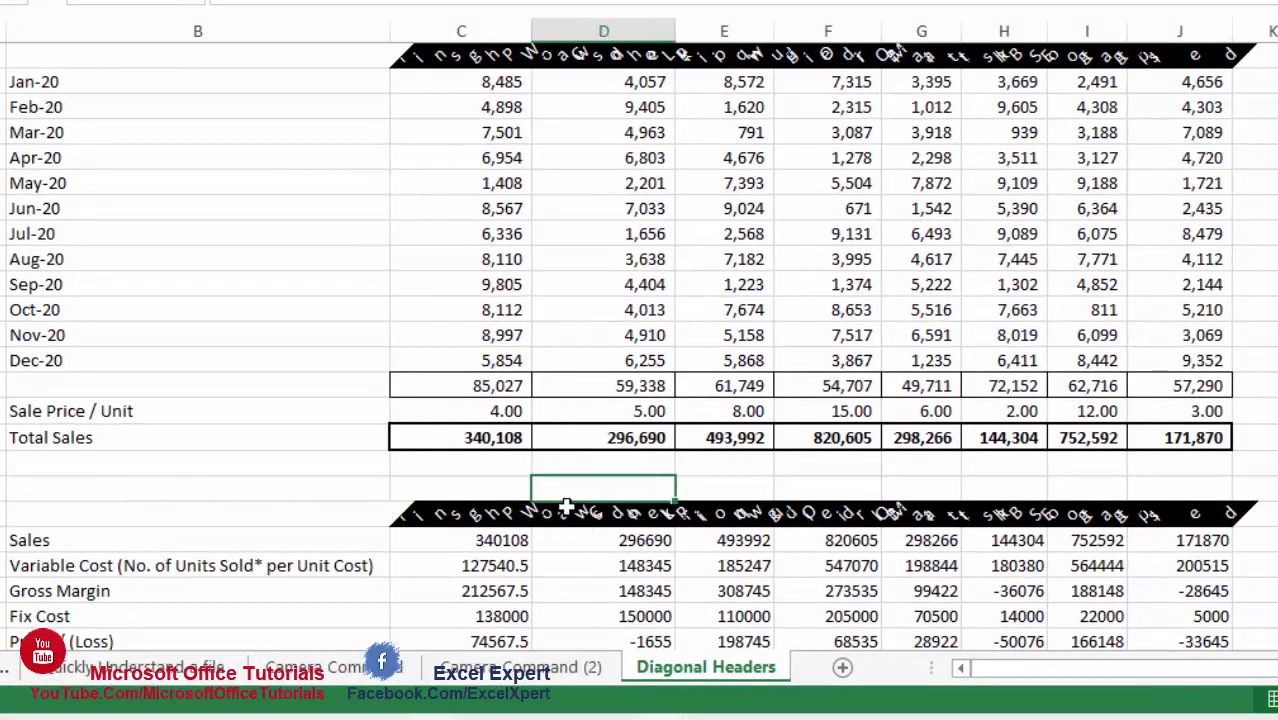
Step: Increase the height of row 1 to fit the upper table's angled headers
left_click(487, 60)
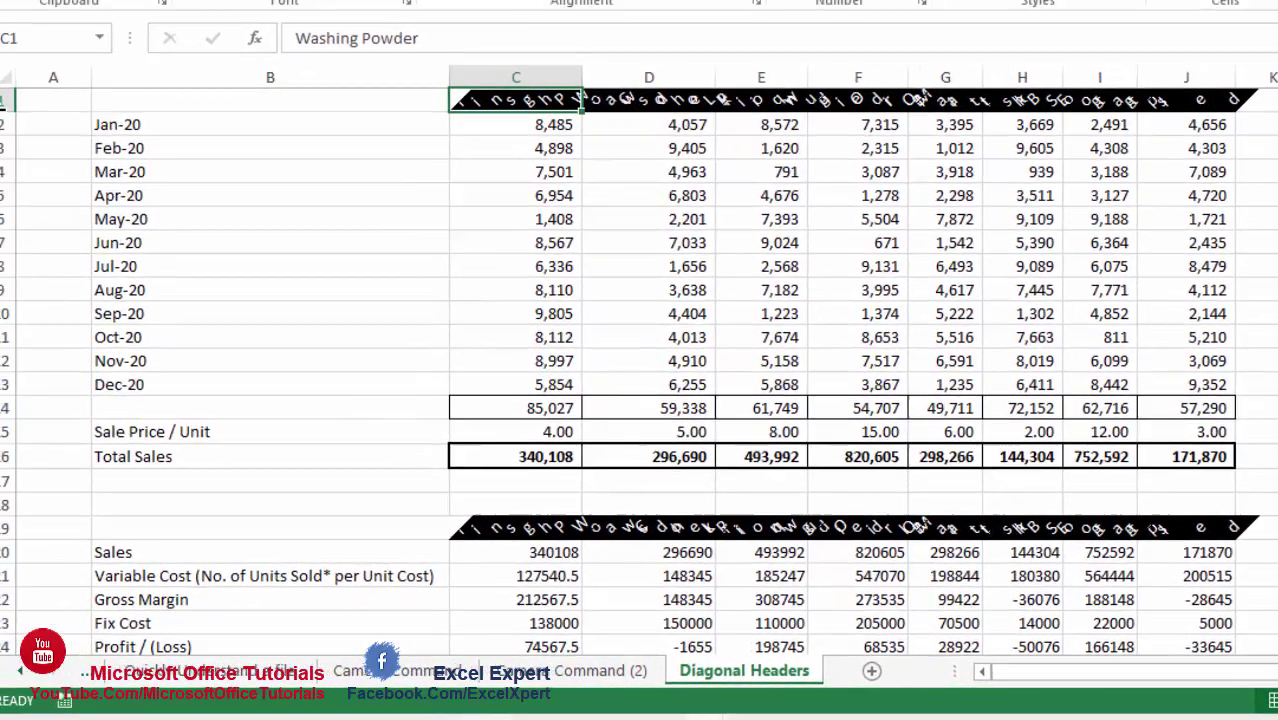
left_click_drag(1, 110, 11, 166)
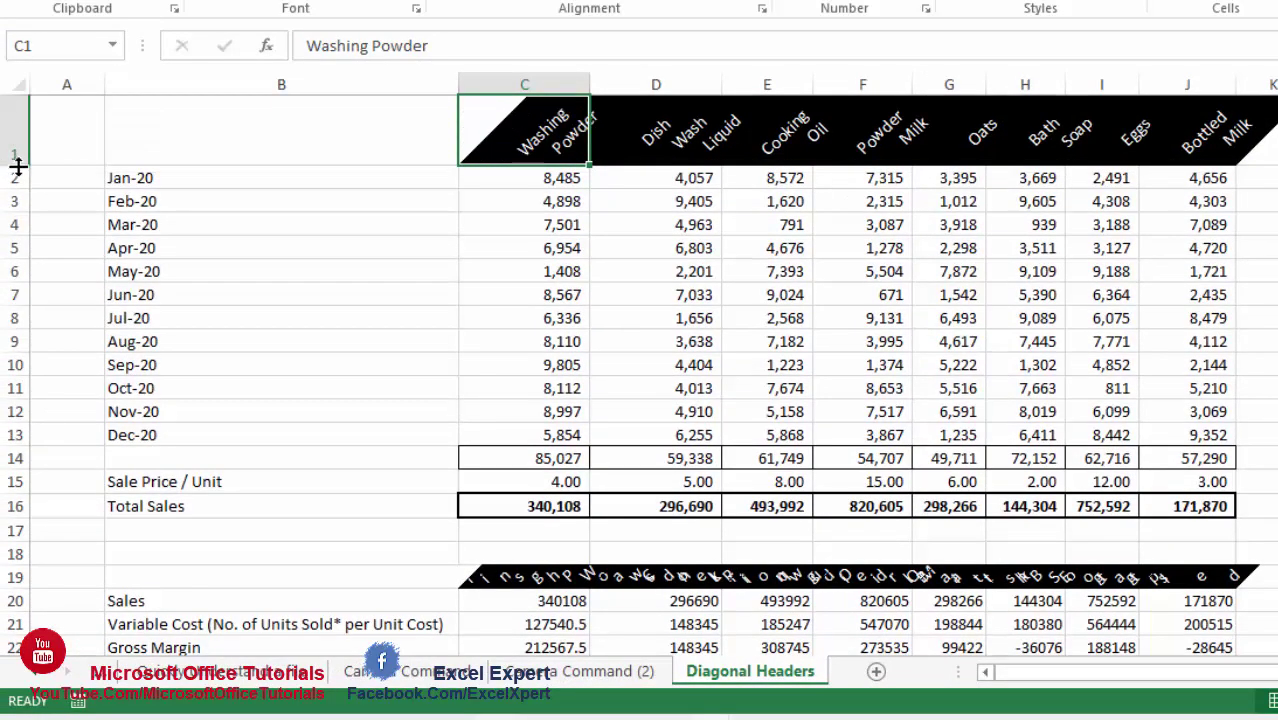
left_click(630, 131)
Step: Check the middle and center alignment of the row 1 product headers and look over the angled header cells
left_click_drag(540, 130, 1180, 135)
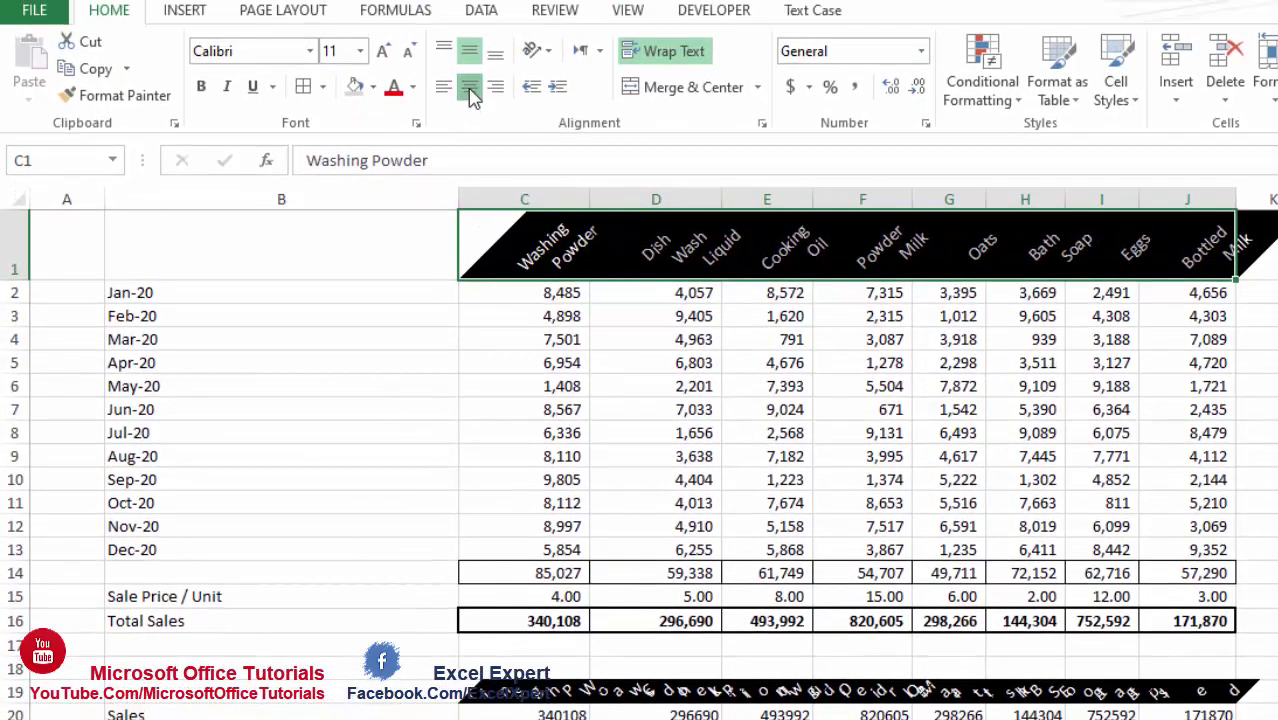
left_click(471, 54)
left_click(467, 87)
left_click(469, 52)
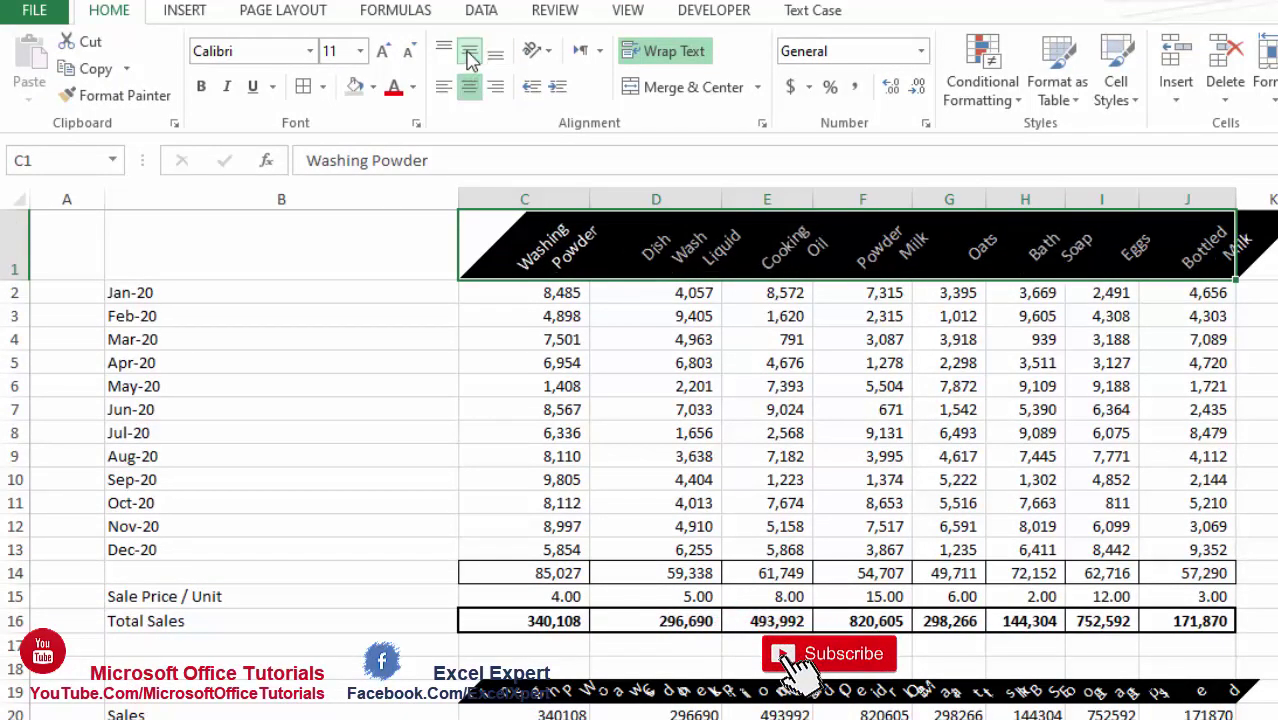
left_click(680, 354)
left_click(499, 267)
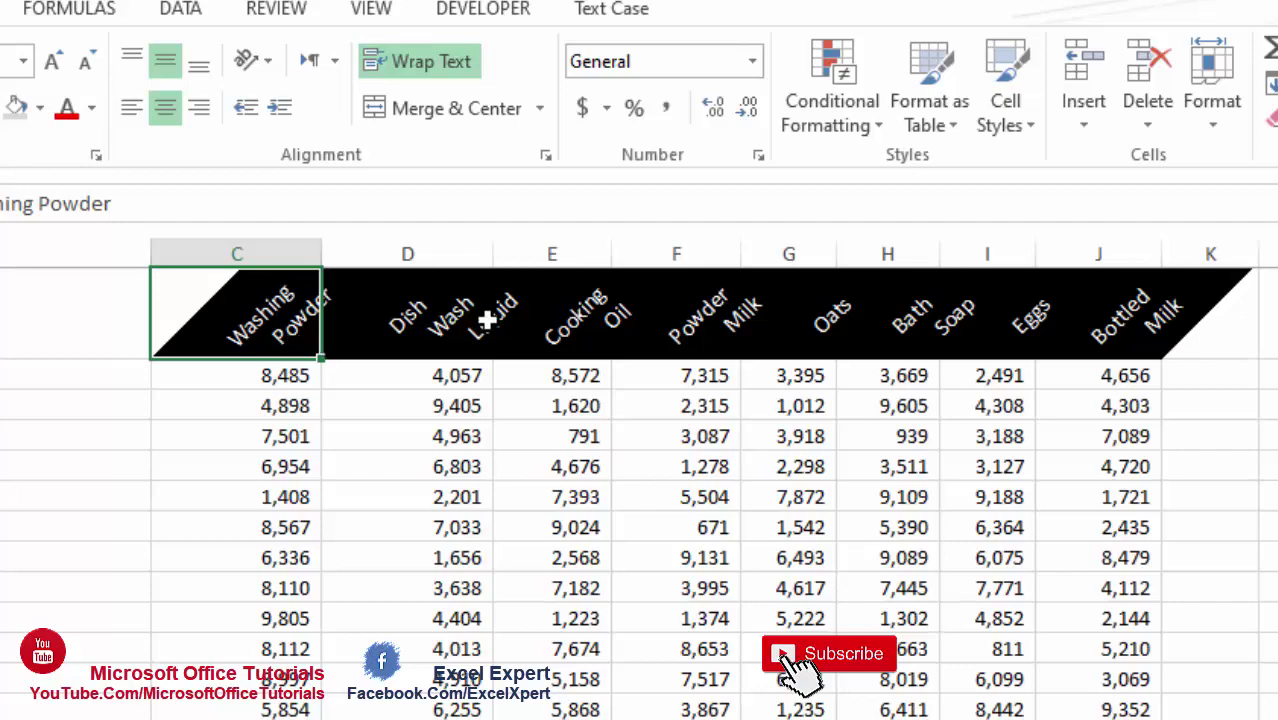
left_click(445, 317)
left_click(595, 336)
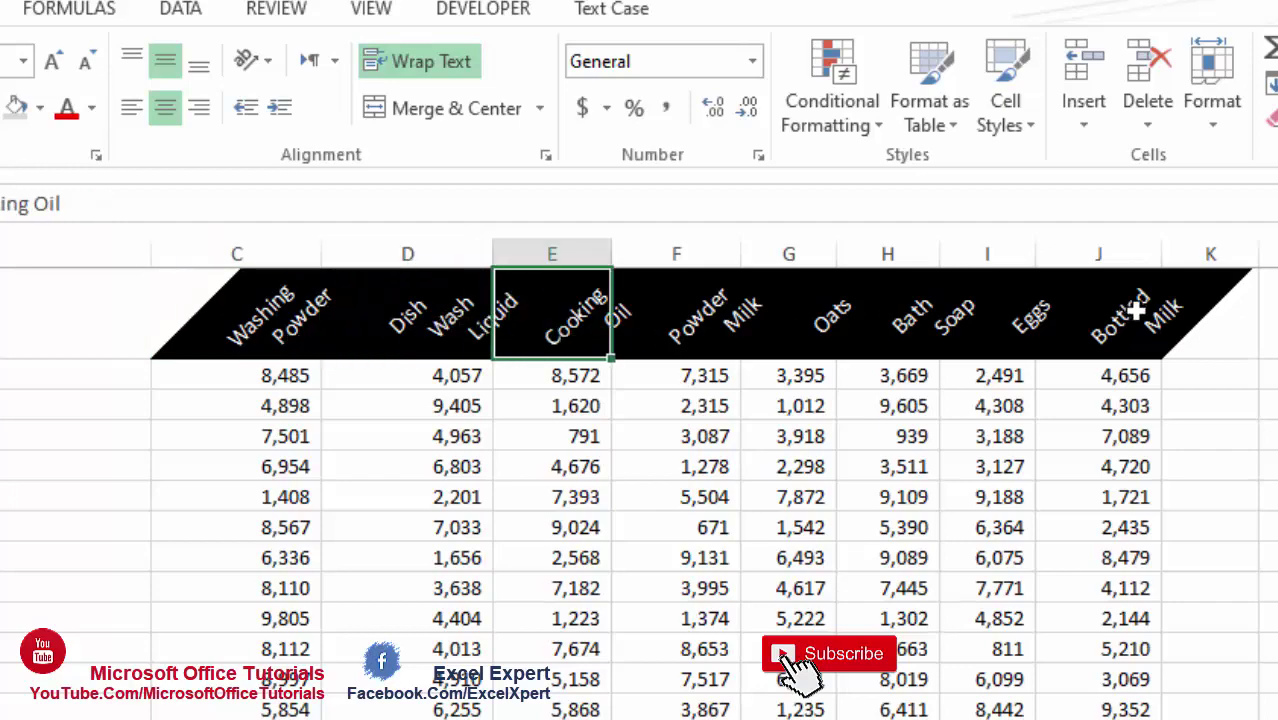
Step: Increase the height of row 19 to fit the lower table's angled headers and review both tables
scroll(1135, 312, "down", 2)
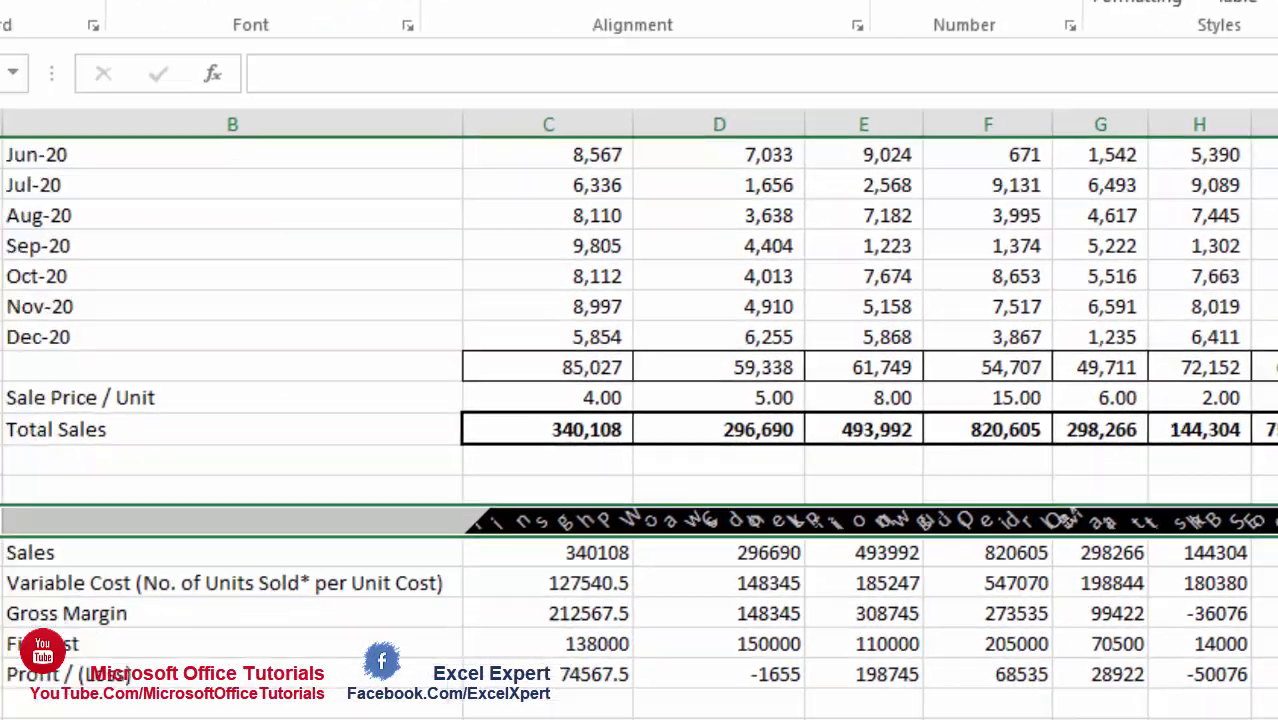
left_click(60, 478)
left_click_drag(20, 490, 18, 538)
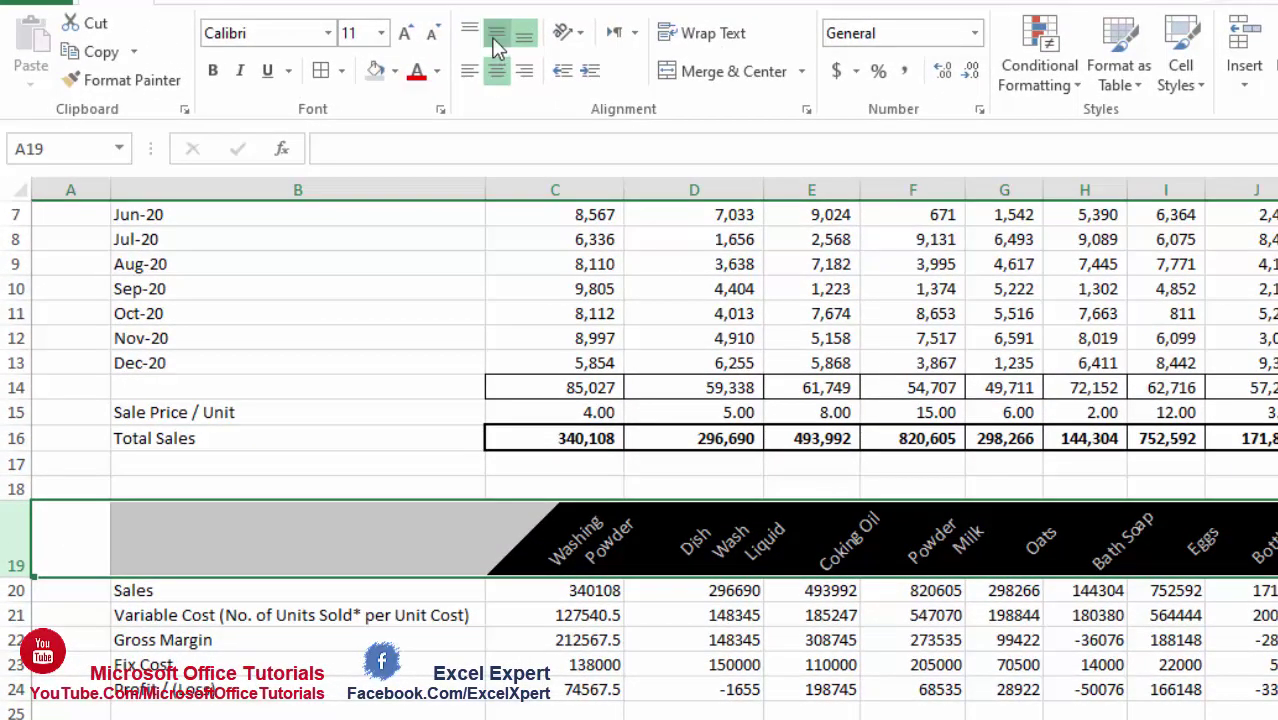
left_click(700, 615)
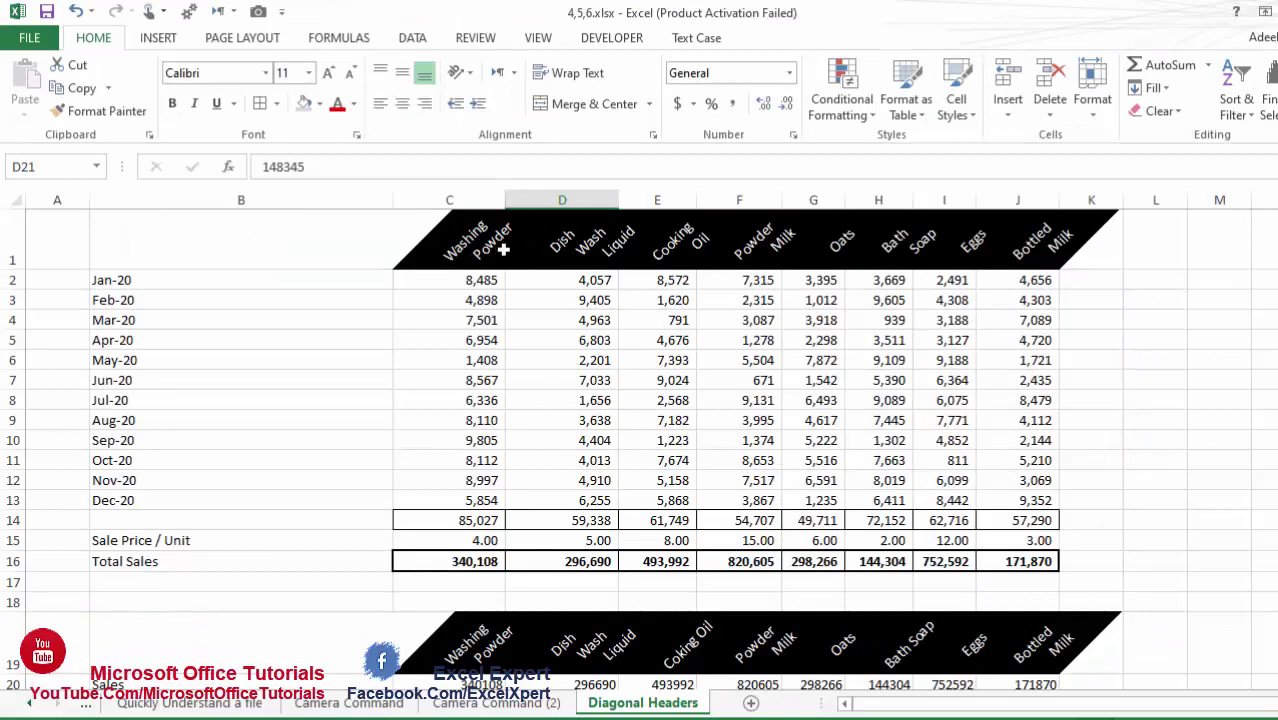
scroll(503, 313, "down", 4)
scroll(512, 399, "up", 4)
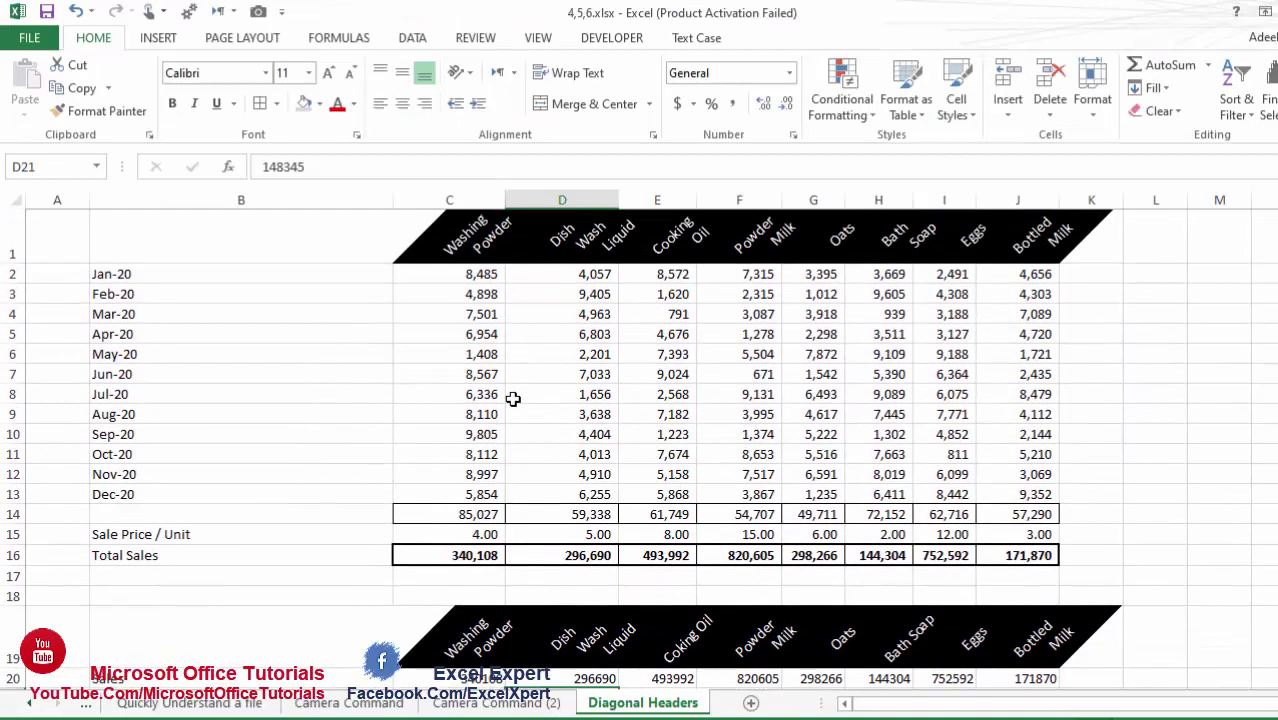